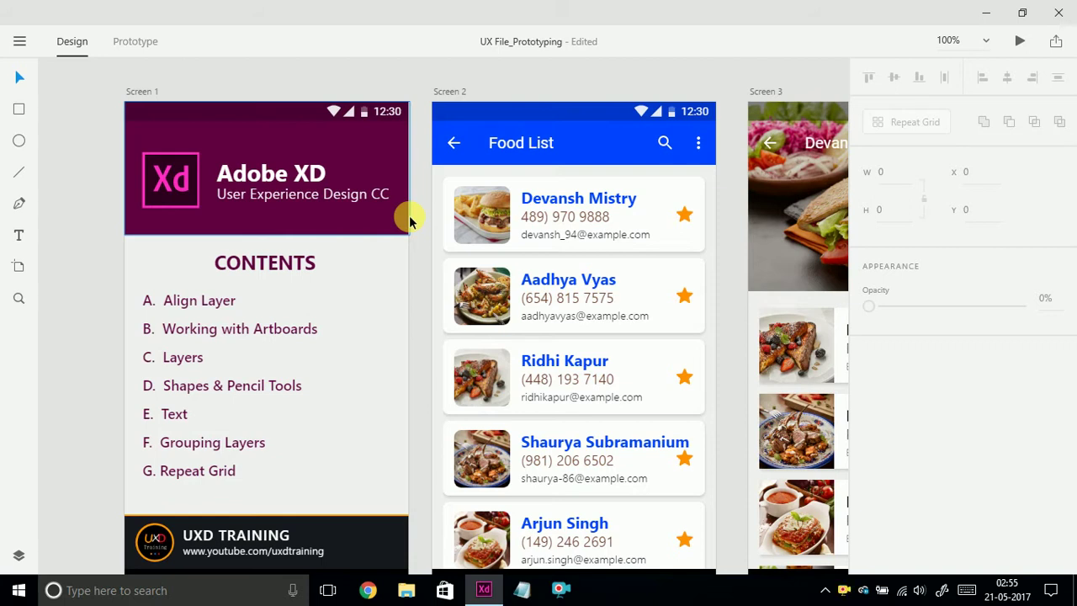
# Look over the artboards from Screen 1 to Screen 4, including the Xd logo on Screen 1.
pyautogui.hscroll(7, 408, 219)
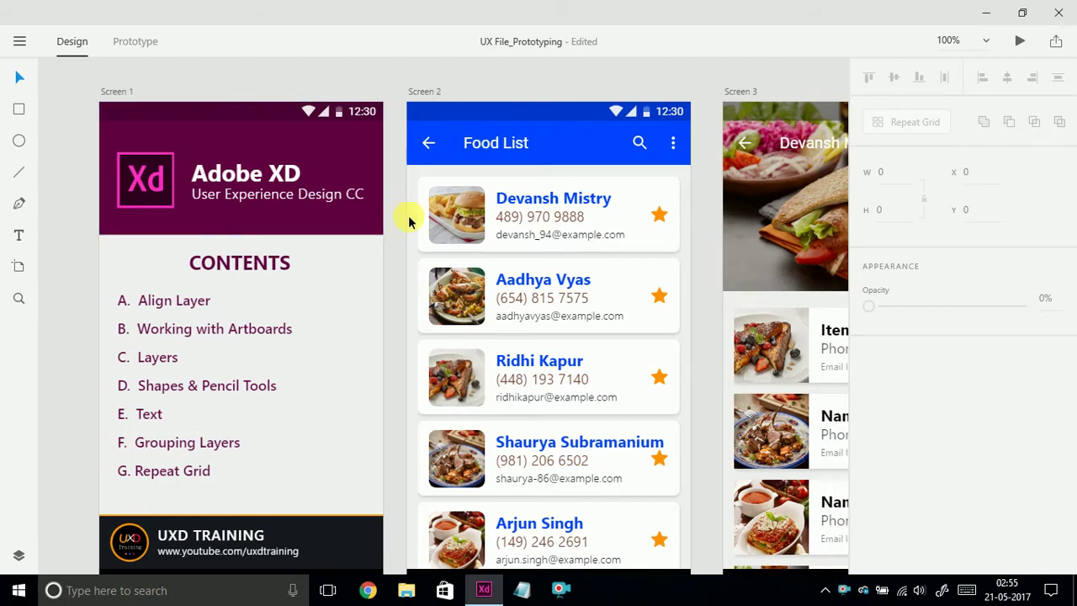
pyautogui.hscroll(4, 408, 218)
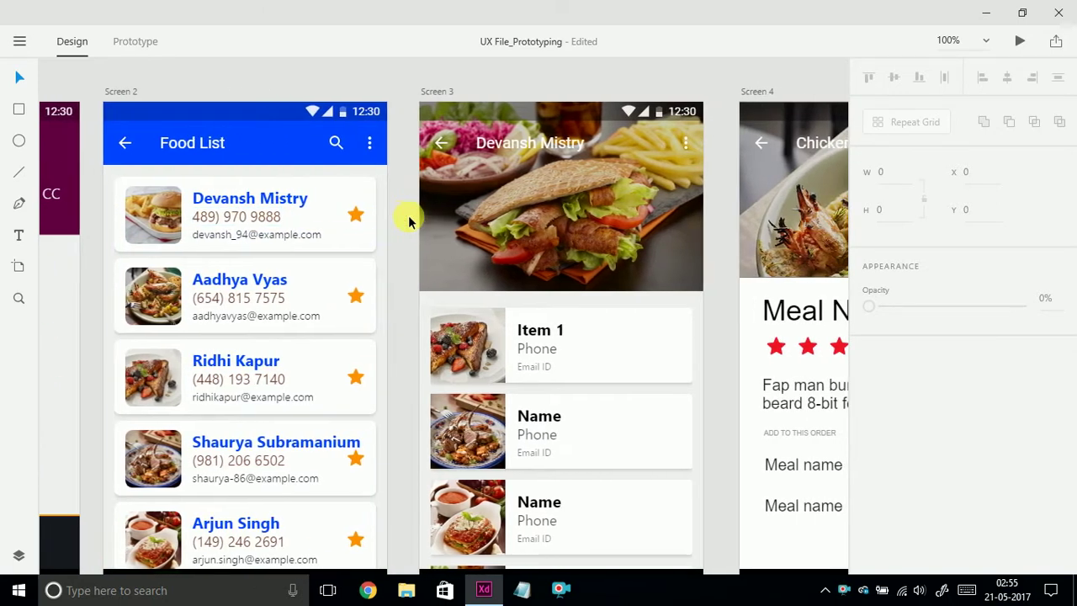
pyautogui.hscroll(-1, 408, 219)
pyautogui.hscroll(-9, 408, 218)
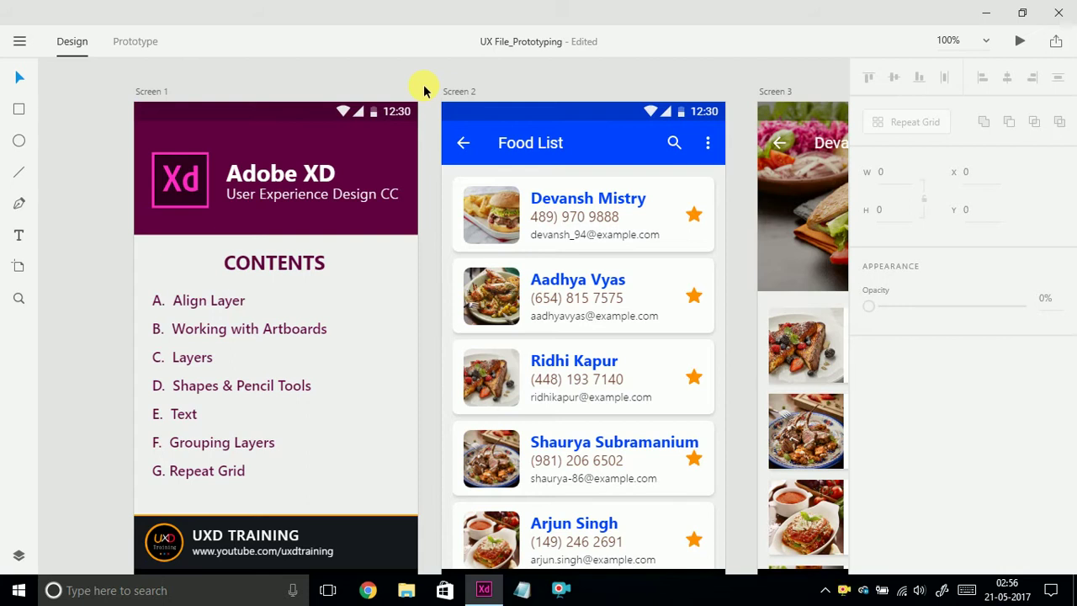
pyautogui.scroll(-1, 423, 90)
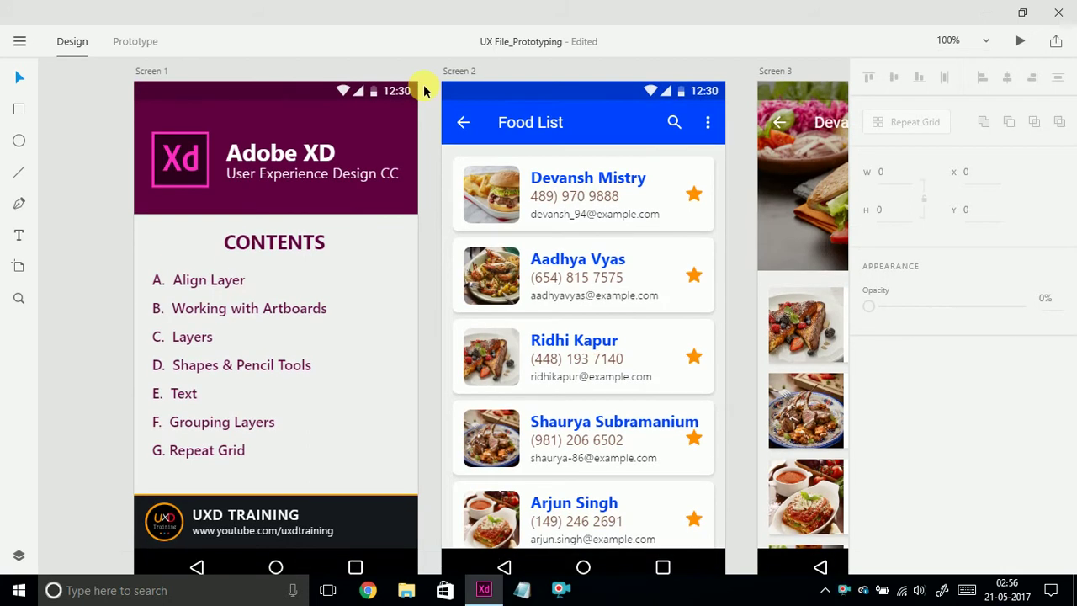
pyautogui.hscroll(2, 423, 91)
pyautogui.hscroll(2, 423, 90)
pyautogui.hscroll(-1, 423, 90)
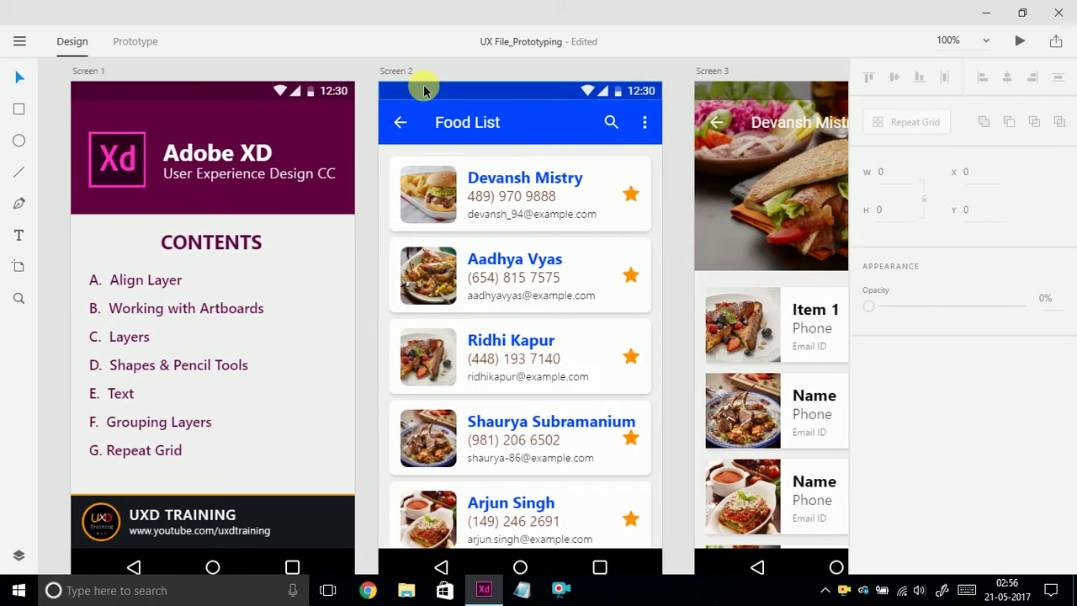
pyautogui.click(116, 159)
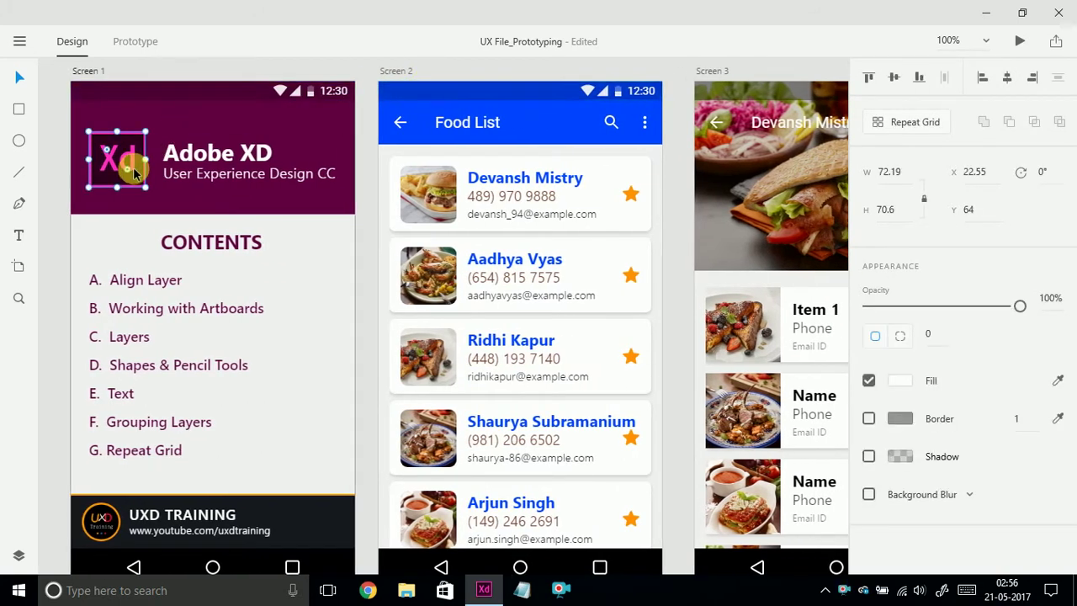
pyautogui.click(194, 73)
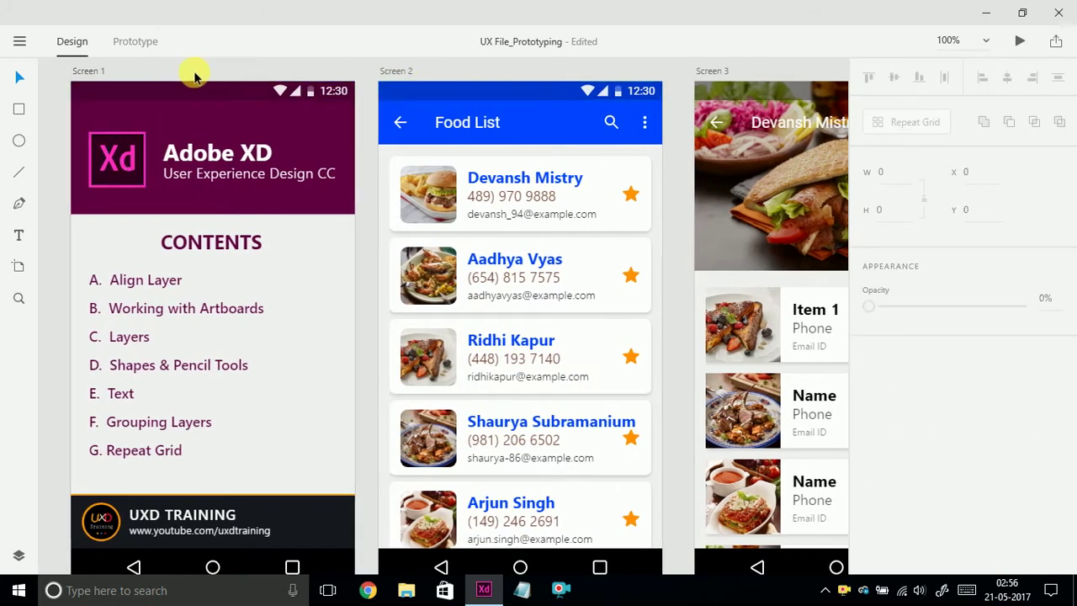
# Open the asset export settings with no artboard selected and start changing the export location.
pyautogui.click(20, 41)
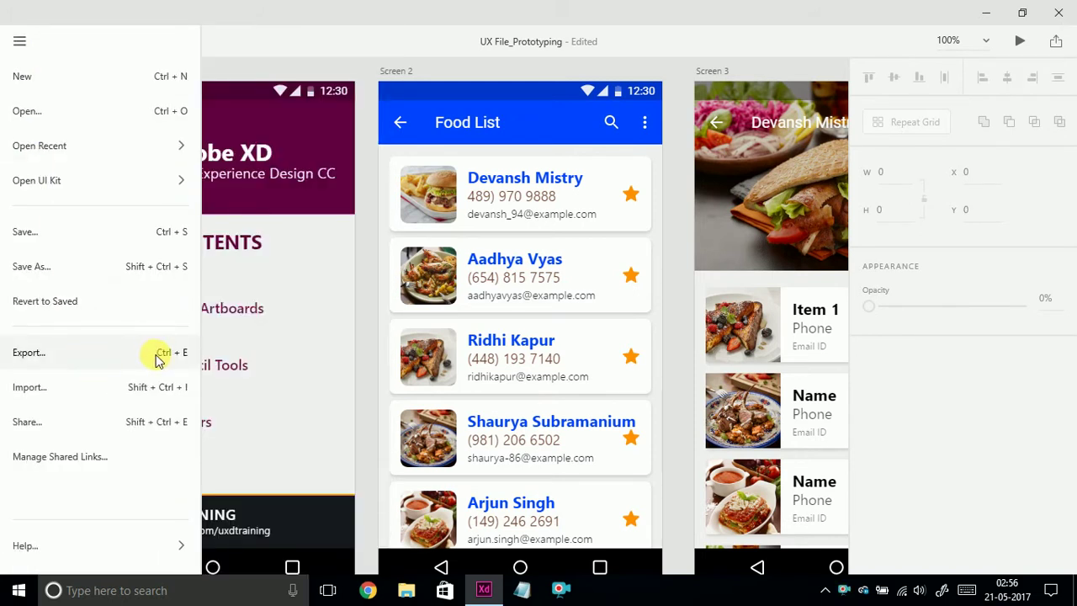
pyautogui.click(370, 84)
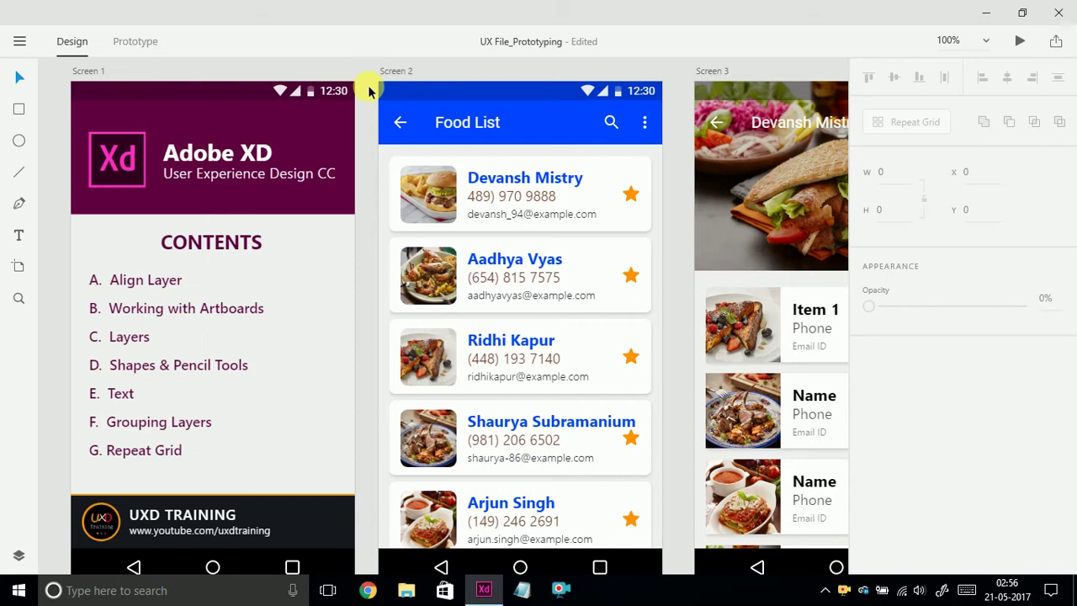
pyautogui.hotkey('ctrl', 'shift', 'e')
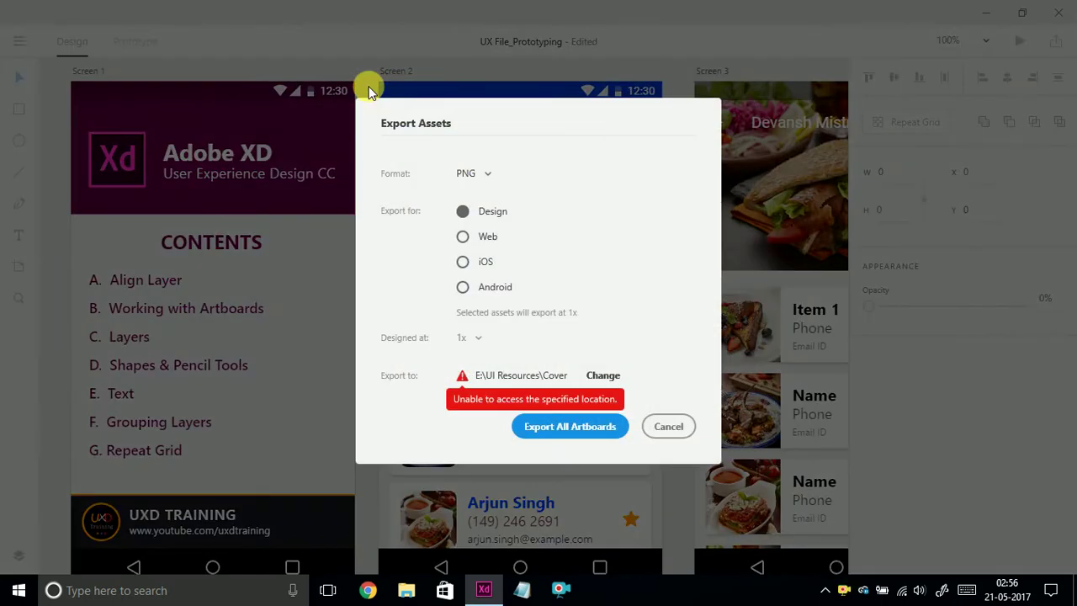
pyautogui.click(602, 376)
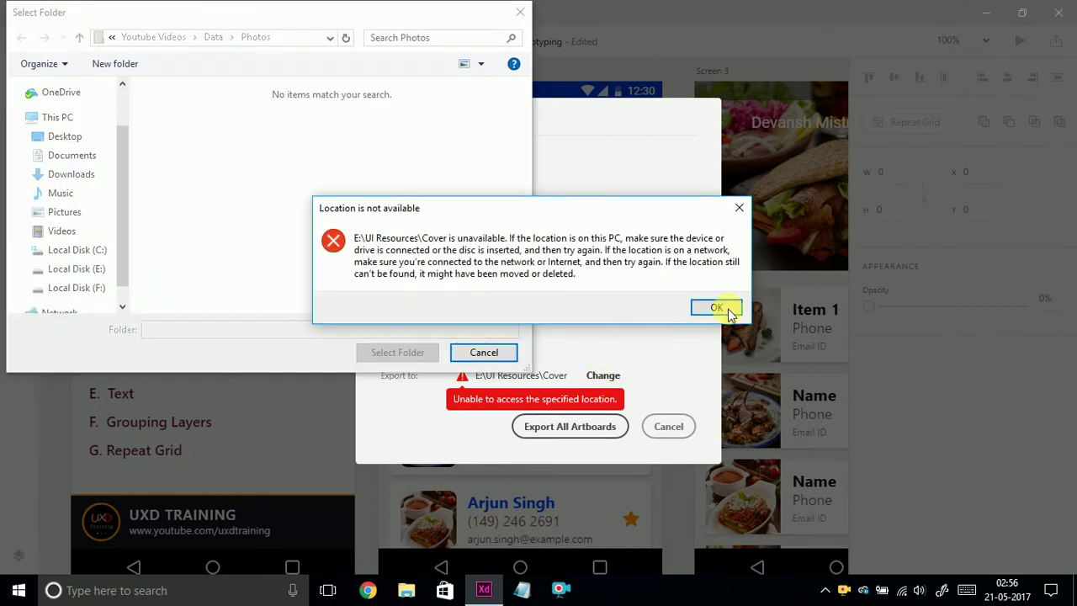
pyautogui.click(715, 306)
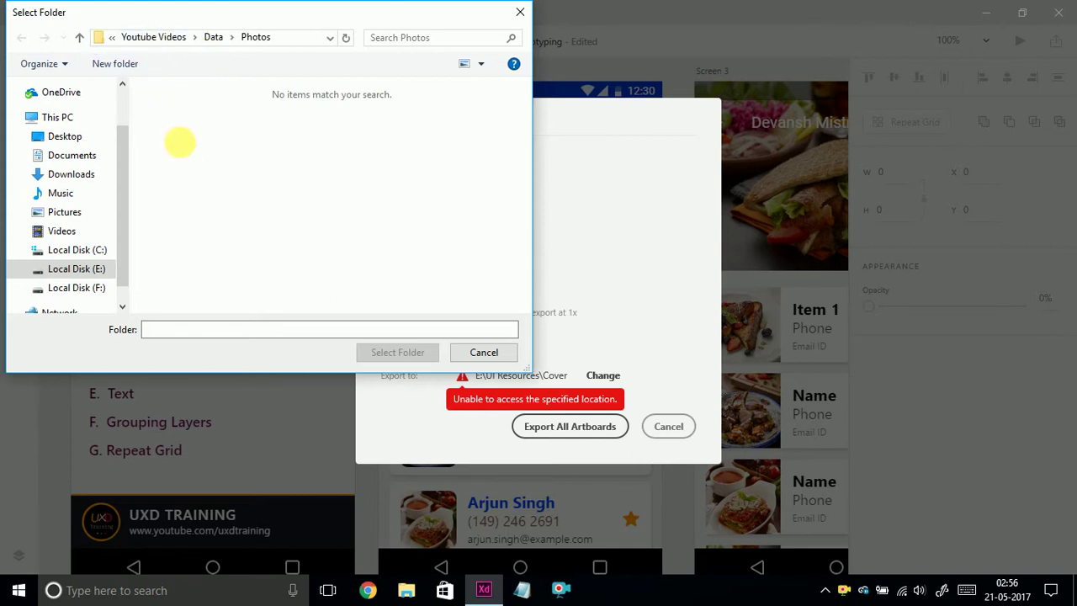
# Create a folder named "Assets Slicings" on the Desktop and set it as the export destination.
pyautogui.hotkey('ctrl', 'shift', 'n')
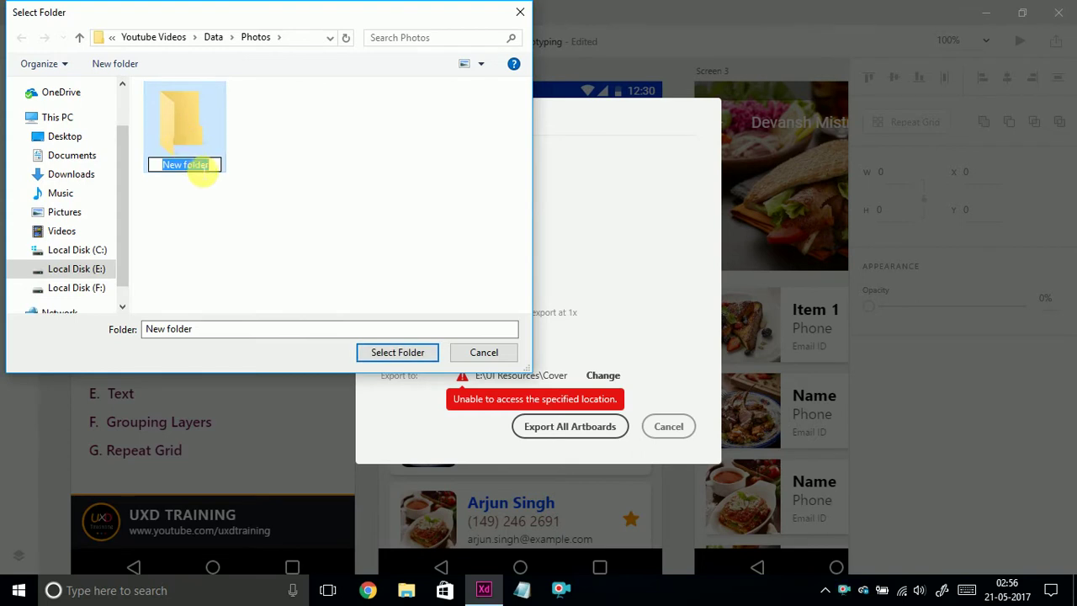
pyautogui.click(247, 160)
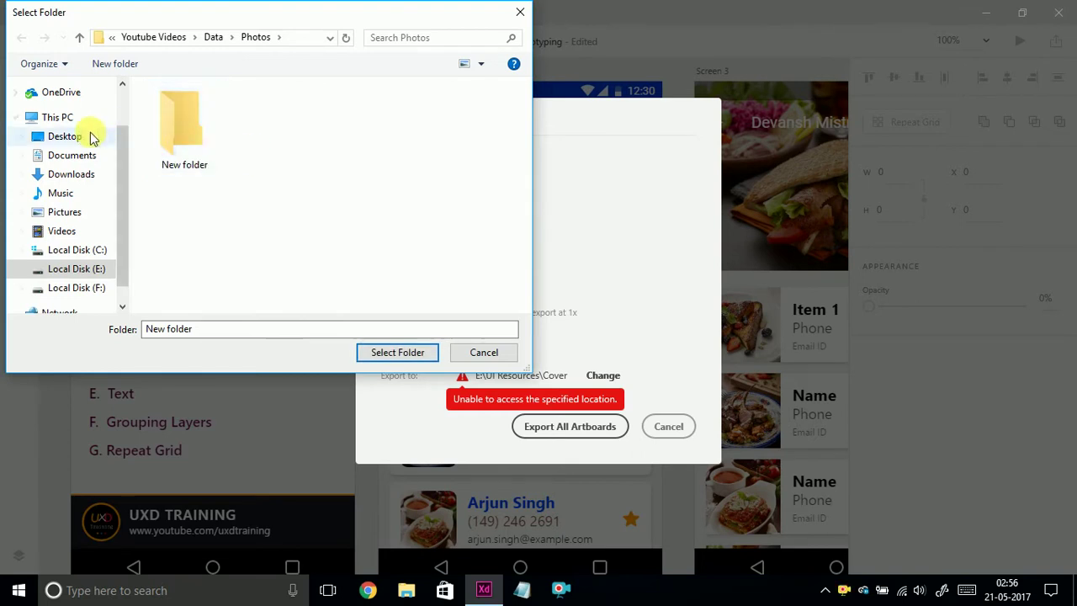
pyautogui.click(73, 137)
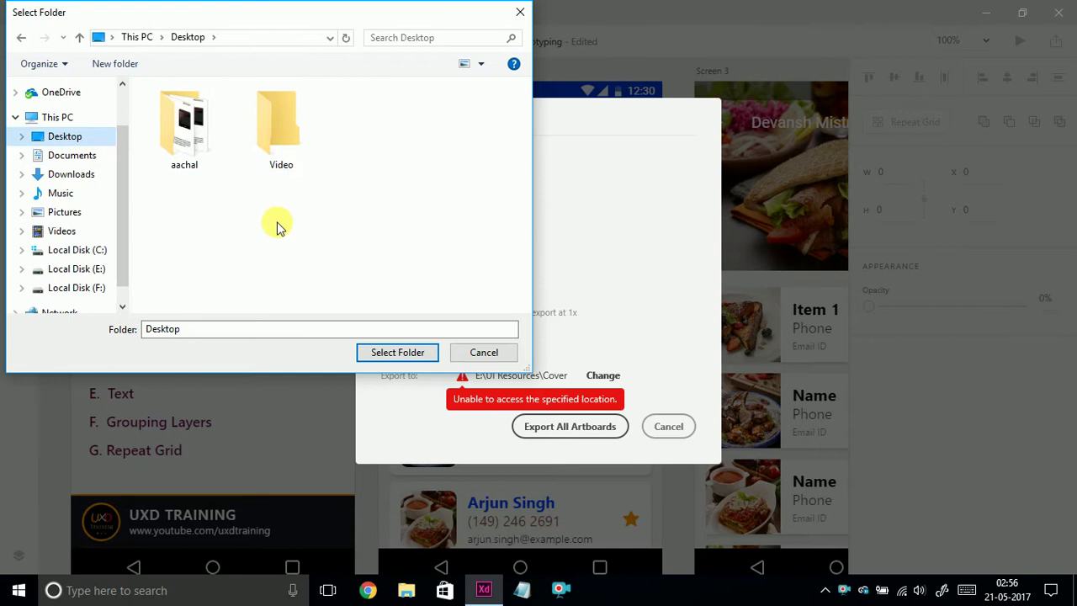
pyautogui.hotkey('ctrl', 'shift', 'n')
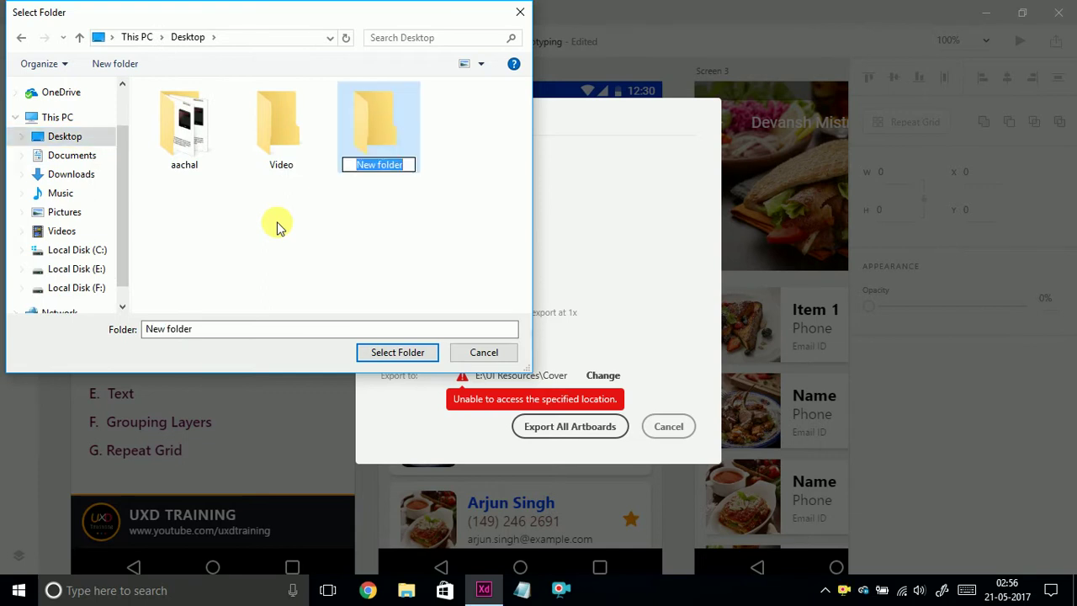
pyautogui.write('A')
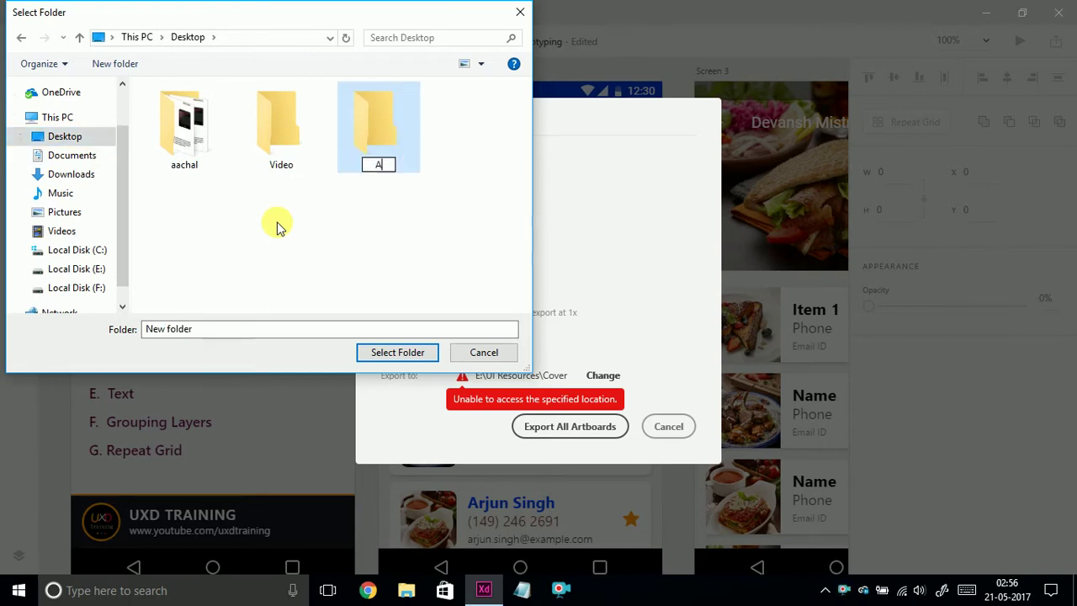
pyautogui.write('sset')
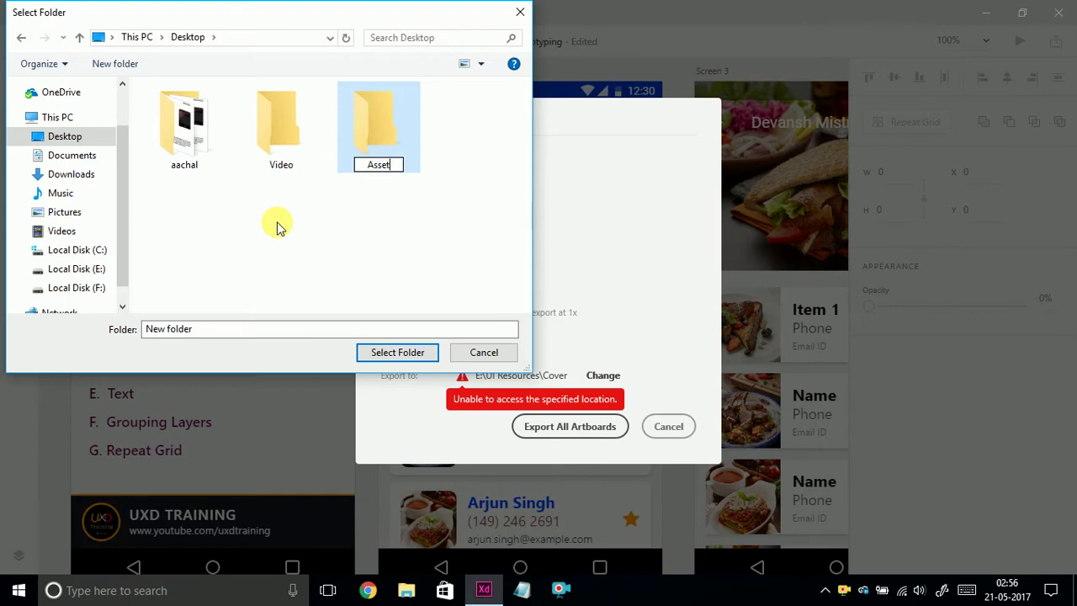
pyautogui.write('s Slicing')
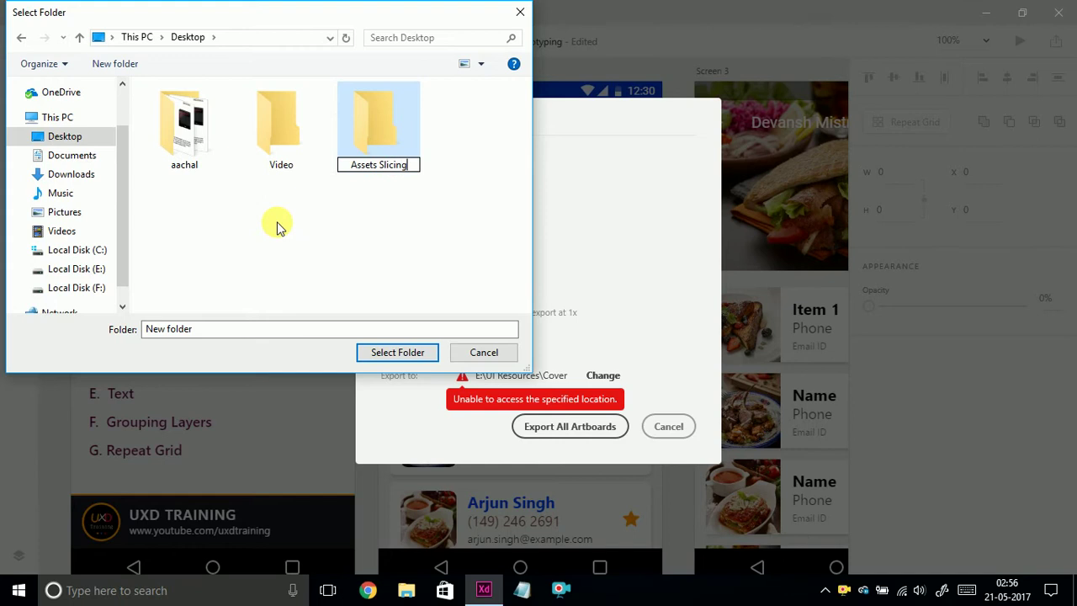
pyautogui.write('s')
pyautogui.click(383, 243)
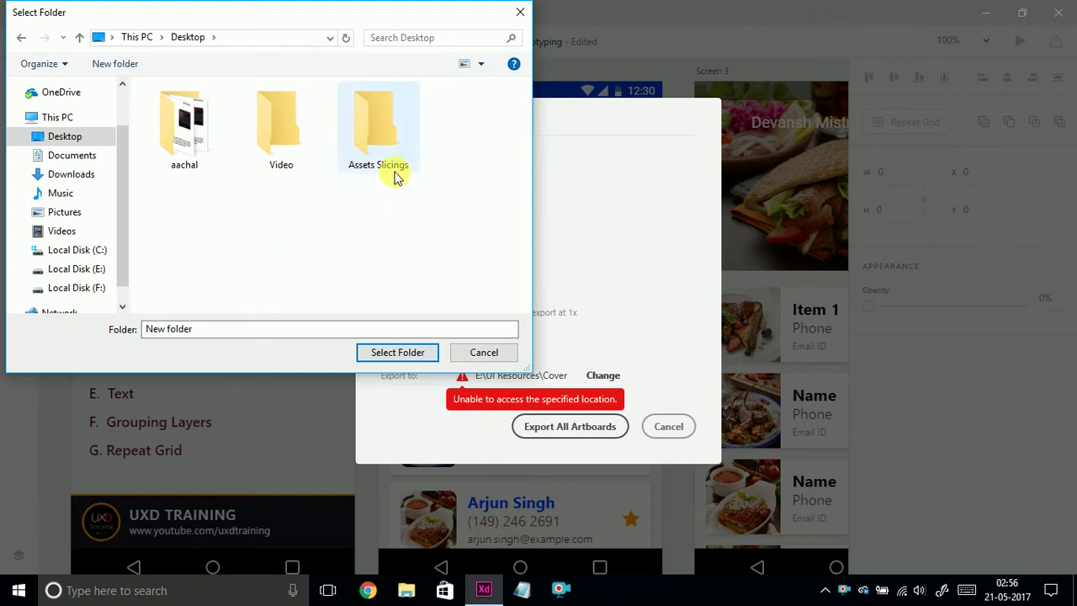
pyautogui.doubleClick(385, 135)
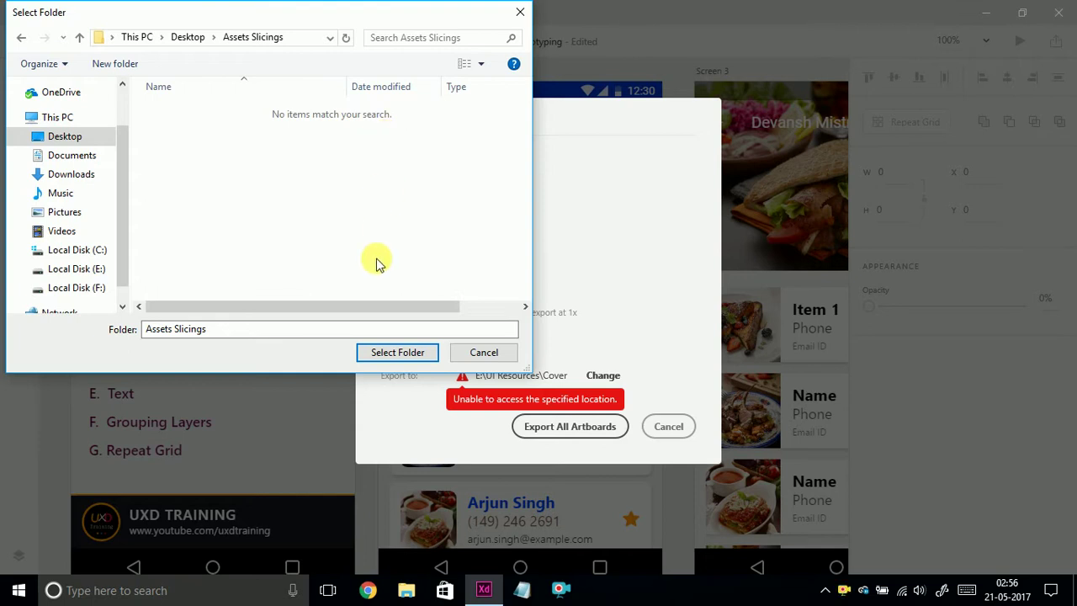
pyautogui.click(402, 352)
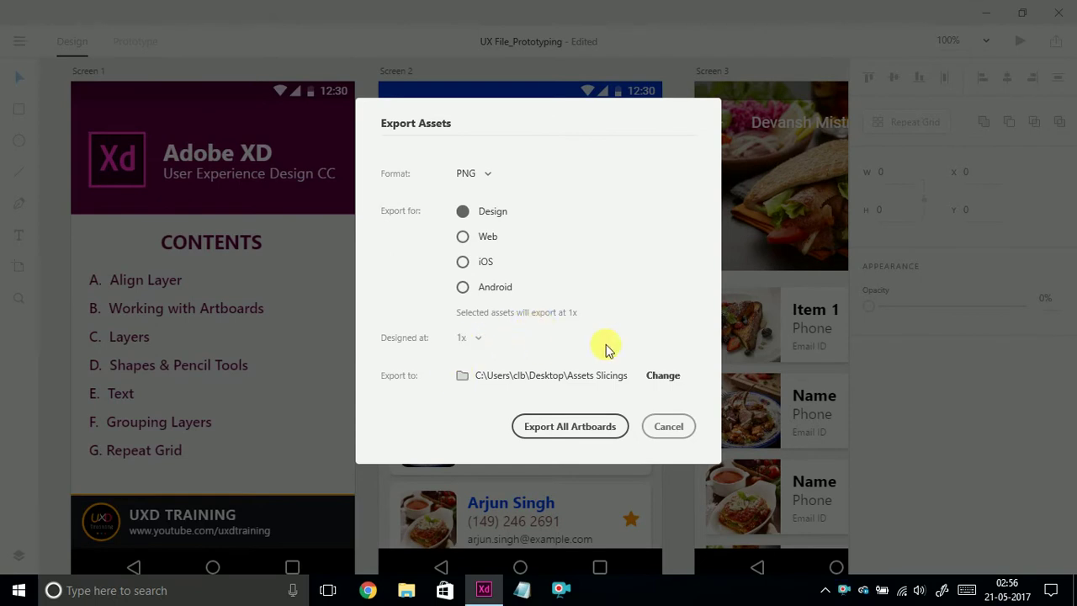
# Examine the export options offered for the PDF, PNG and SVG formats.
pyautogui.click(491, 174)
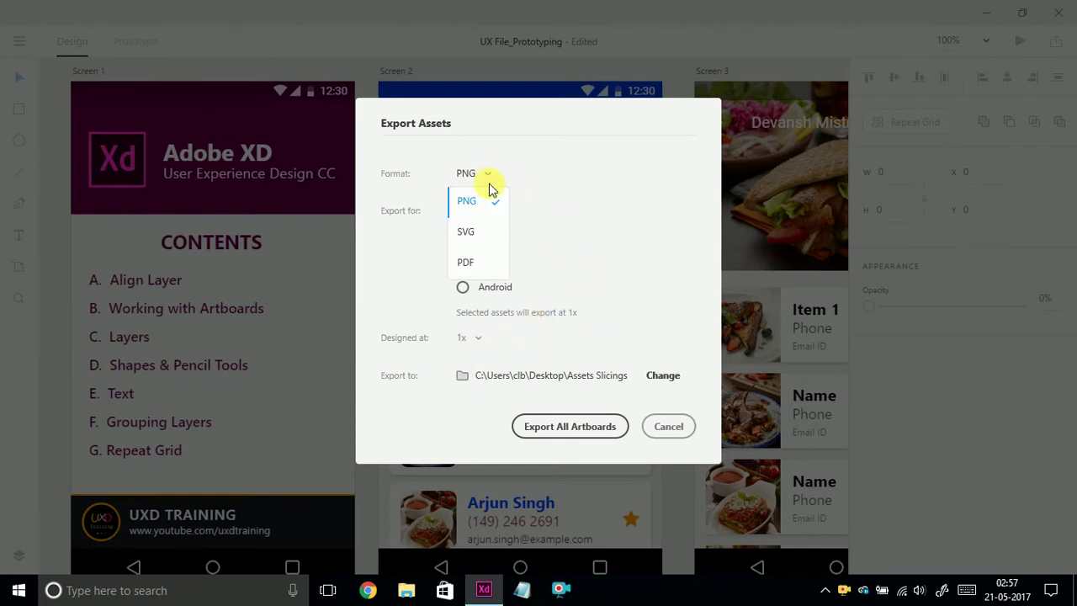
pyautogui.click(466, 263)
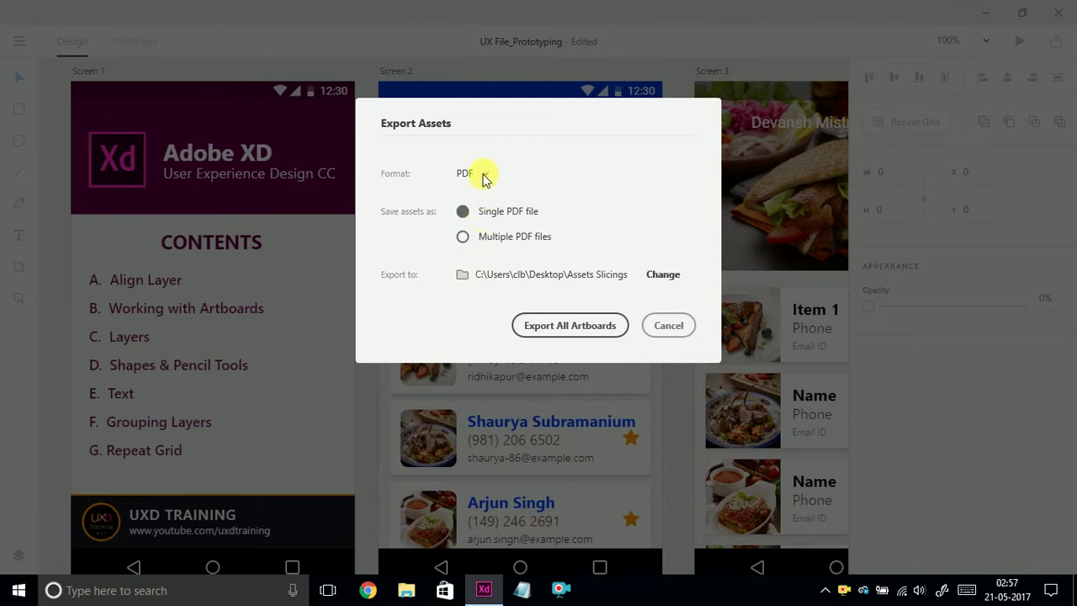
pyautogui.click(482, 174)
pyautogui.click(472, 264)
pyautogui.click(483, 174)
pyautogui.click(470, 202)
pyautogui.click(487, 174)
pyautogui.click(478, 233)
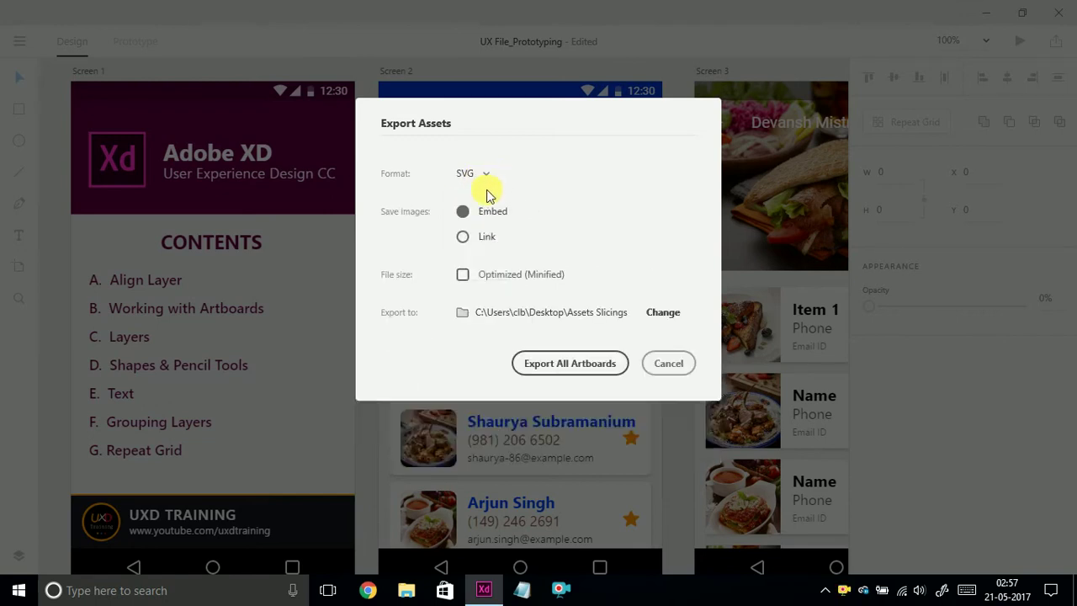
# Export all artboards in PDF format as a single PDF file.
pyautogui.click(487, 175)
pyautogui.click(470, 261)
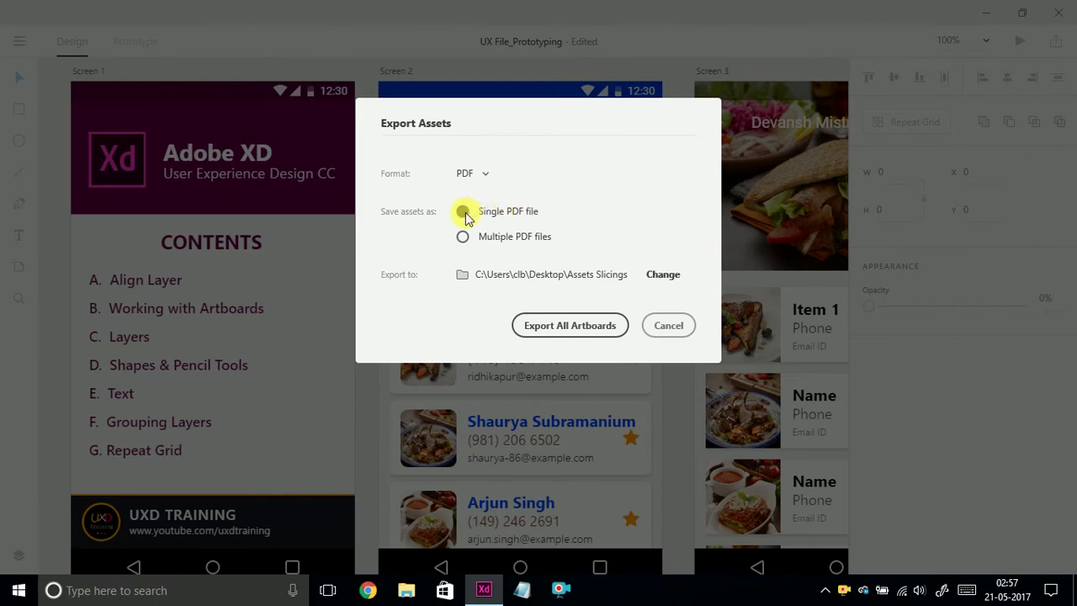
pyautogui.click(463, 238)
pyautogui.click(576, 325)
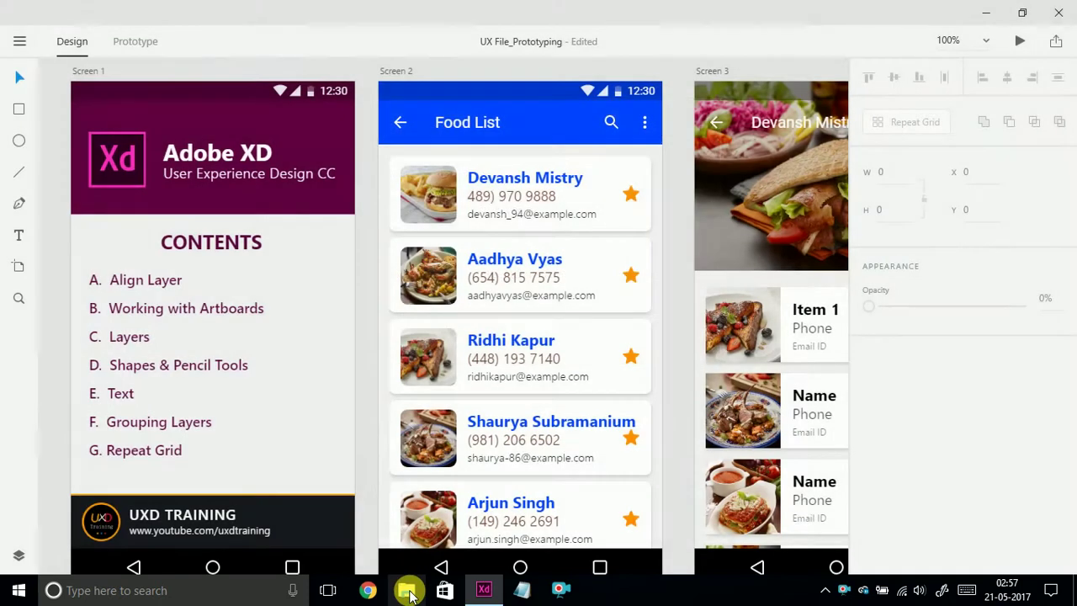
# Switch to File Explorer and open the exported UX File_Prototyping PDF from the Desktop's Assets Slicings folder.
pyautogui.click(407, 592)
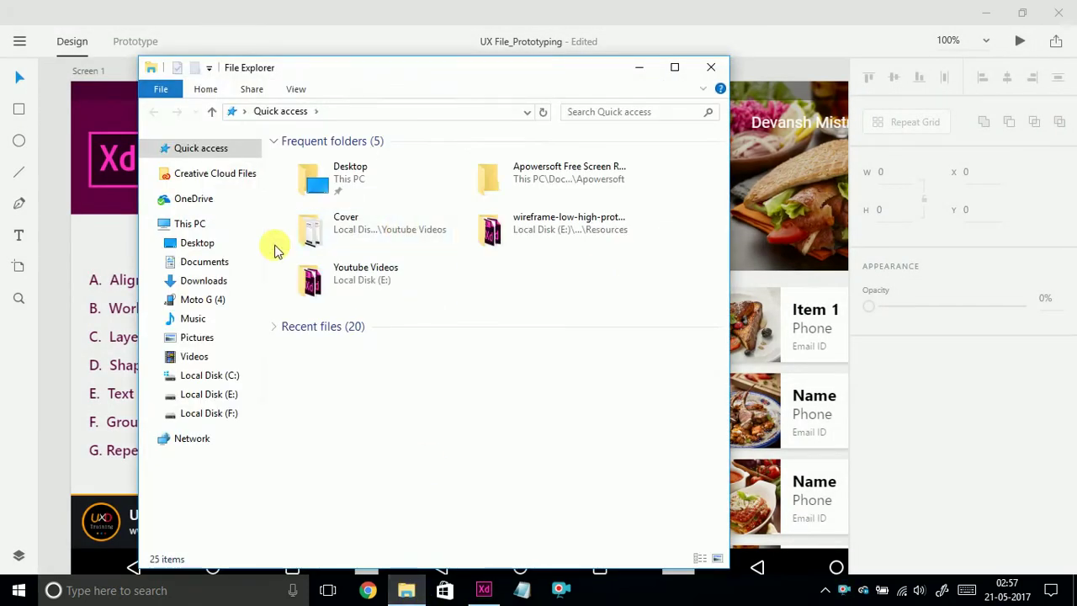
pyautogui.doubleClick(378, 180)
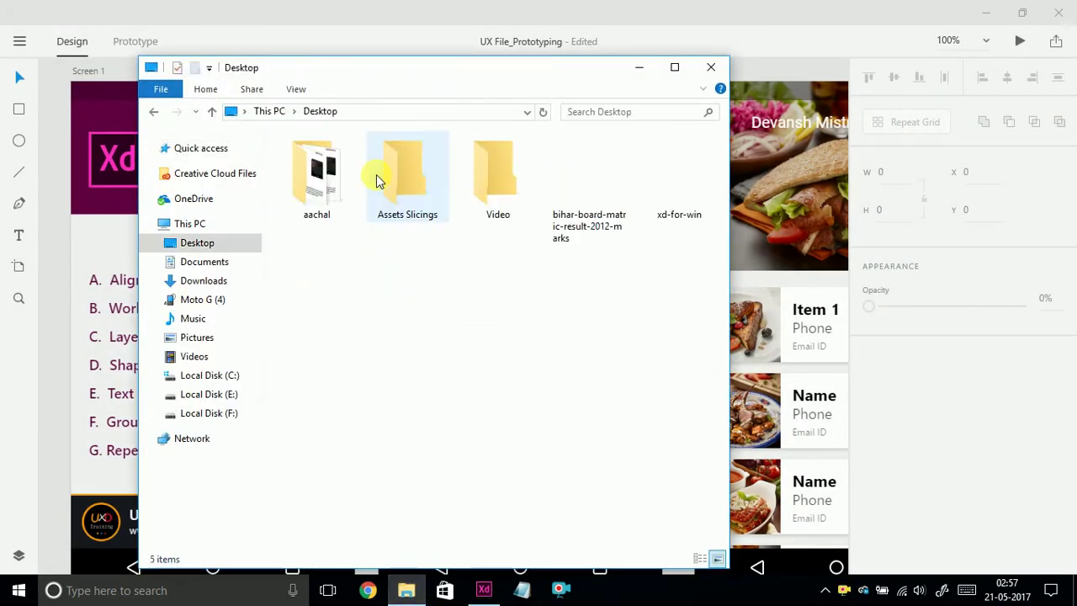
pyautogui.click(412, 198)
pyautogui.doubleClick(413, 198)
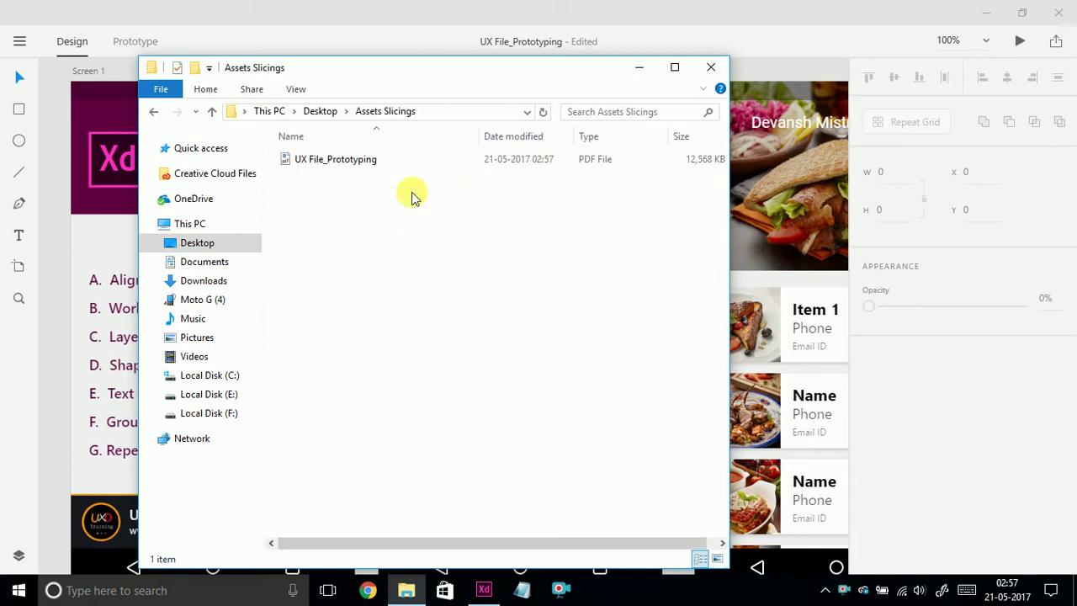
pyautogui.click(353, 160)
pyautogui.doubleClick(353, 160)
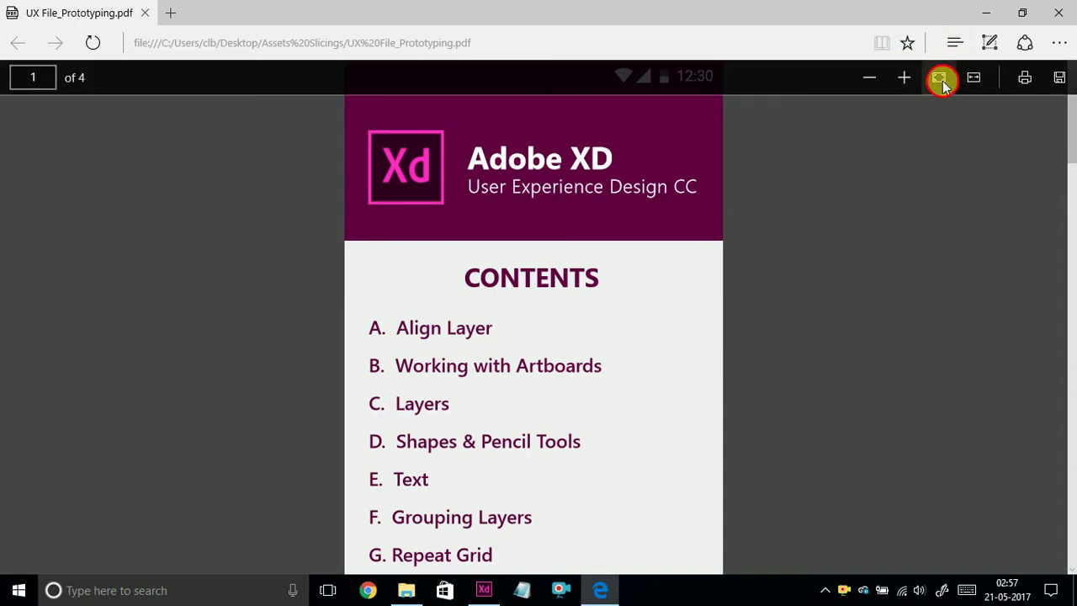
# Fit the PDF pages to the window, view the Food List page and select text in its first entry.
pyautogui.click(942, 80)
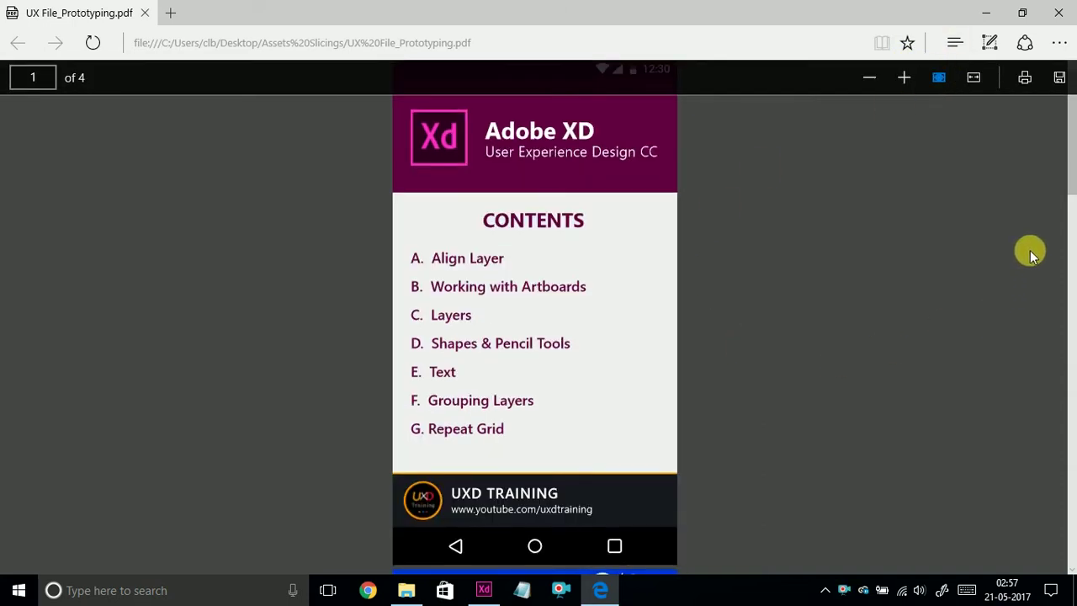
pyautogui.moveTo(1070, 190); pyautogui.dragTo(1007, 108)
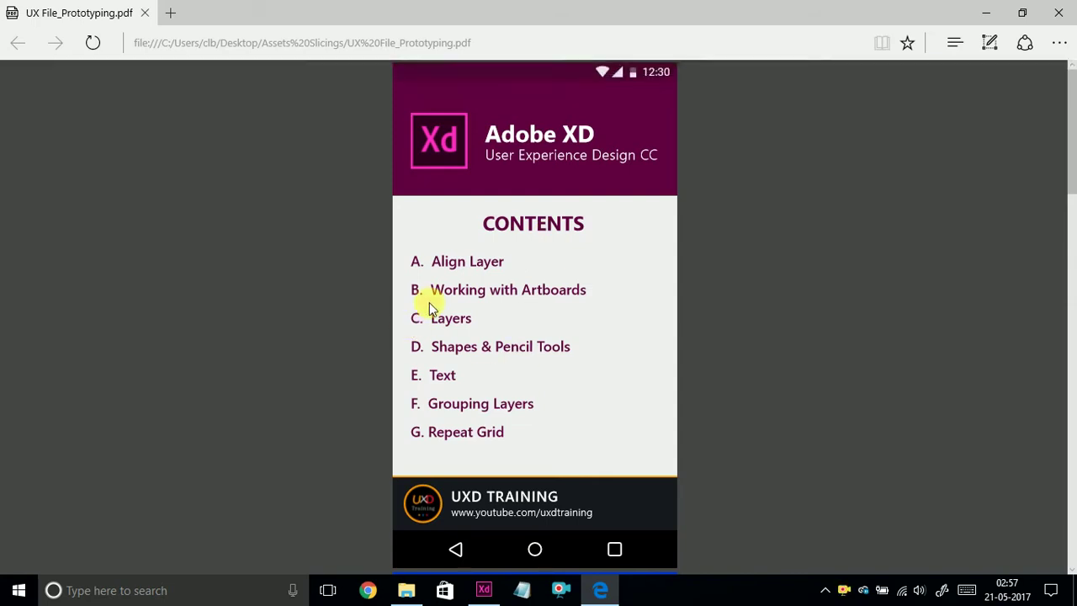
pyautogui.scroll(-5, 1065, 224)
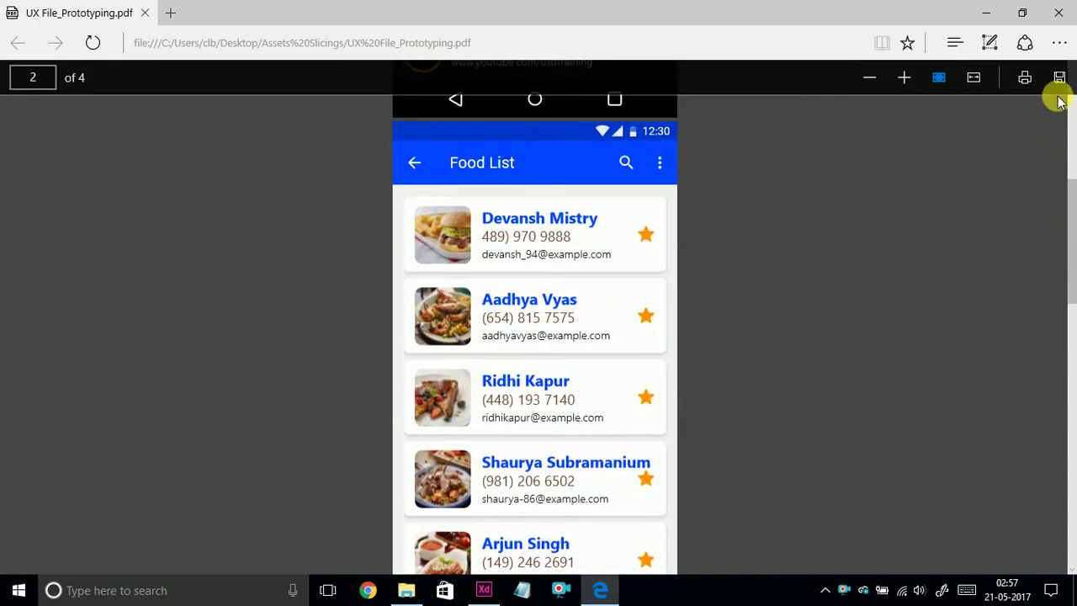
pyautogui.moveTo(503, 218); pyautogui.dragTo(562, 268)
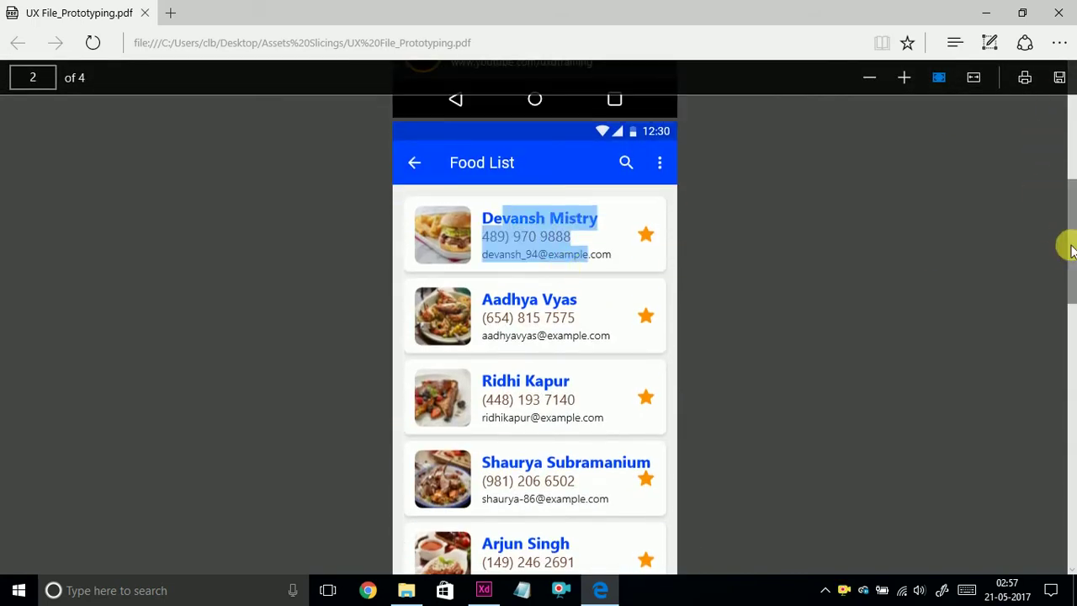
# Return to the PDF's first page, select its text, check the pages' scrolling, and close the PDF.
pyautogui.moveTo(1067, 247); pyautogui.dragTo(1057, 137)
pyautogui.moveTo(434, 263); pyautogui.dragTo(534, 406)
pyautogui.moveTo(512, 148); pyautogui.dragTo(625, 173)
pyautogui.click(536, 196)
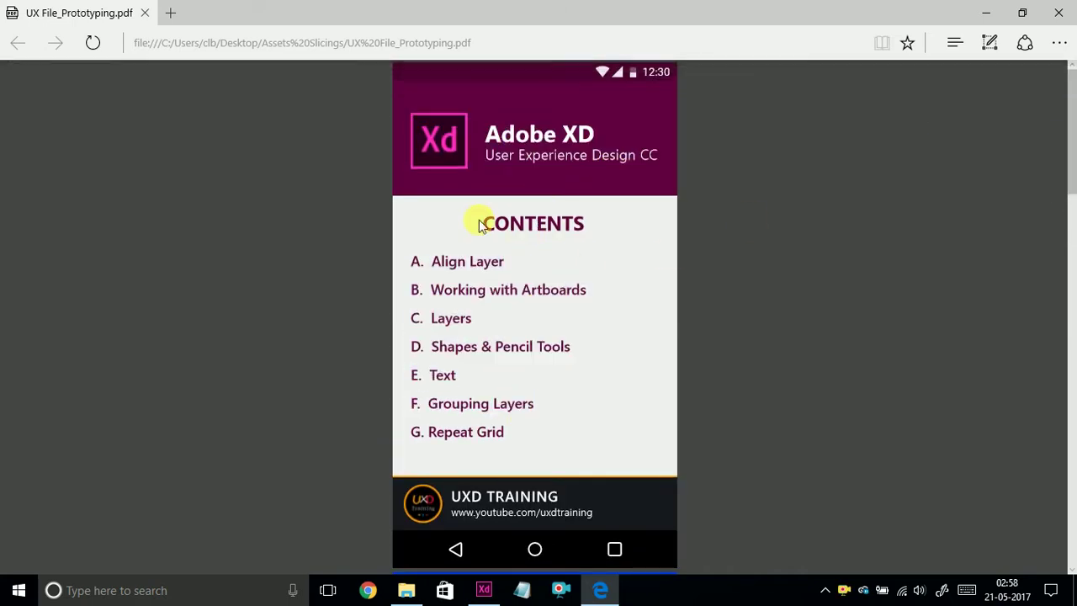
pyautogui.scroll(-5, 1065, 228)
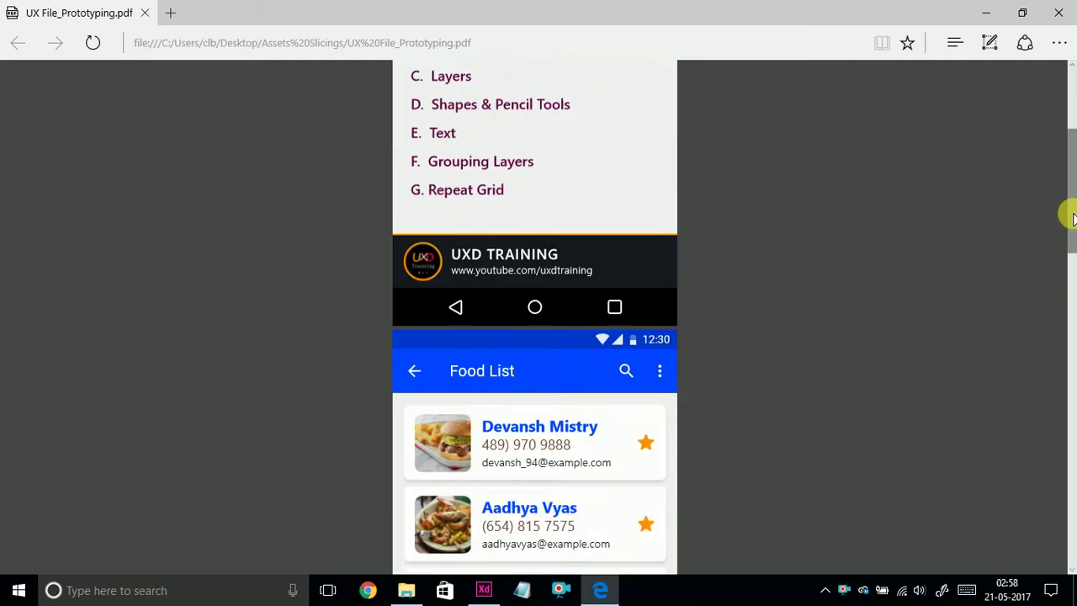
pyautogui.scroll(5, 1067, 212)
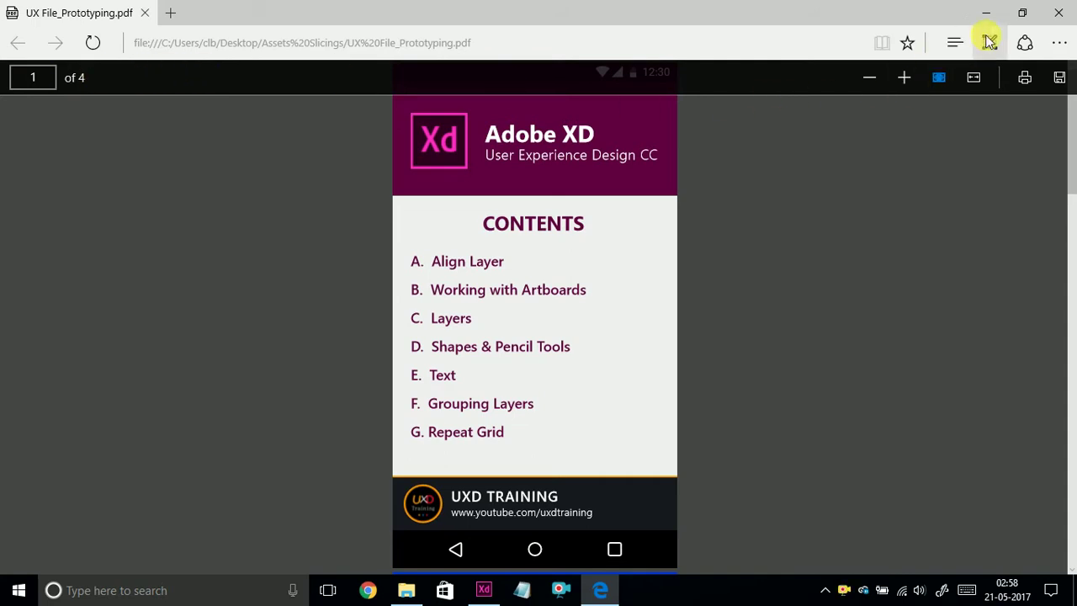
pyautogui.click(1059, 12)
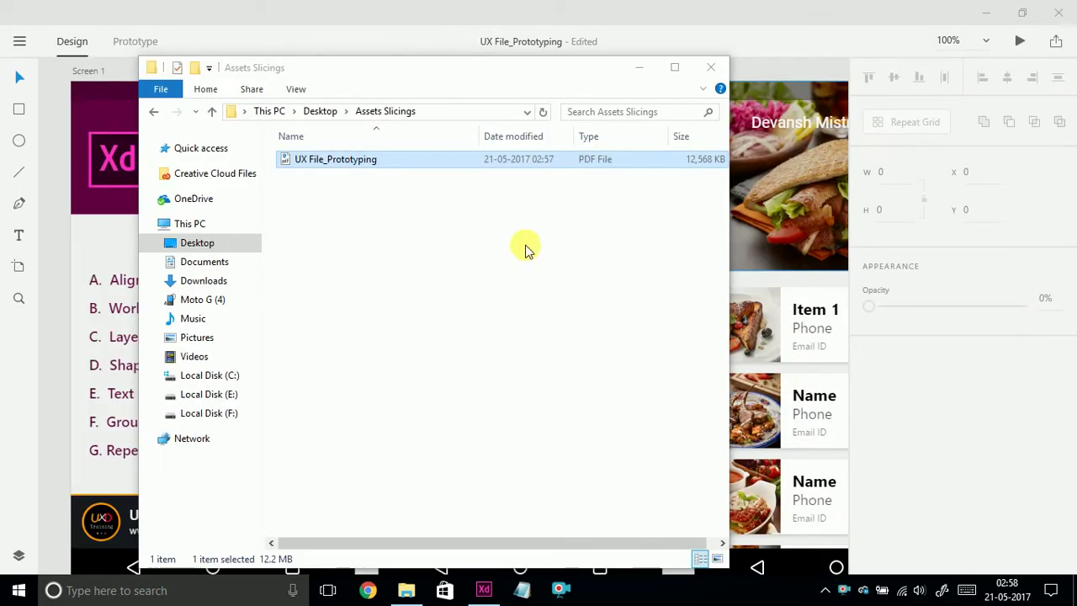
# Rename the exported PDF in the Assets Slicings folder as UX File_Prototyping_single.
pyautogui.rightClick(345, 159)
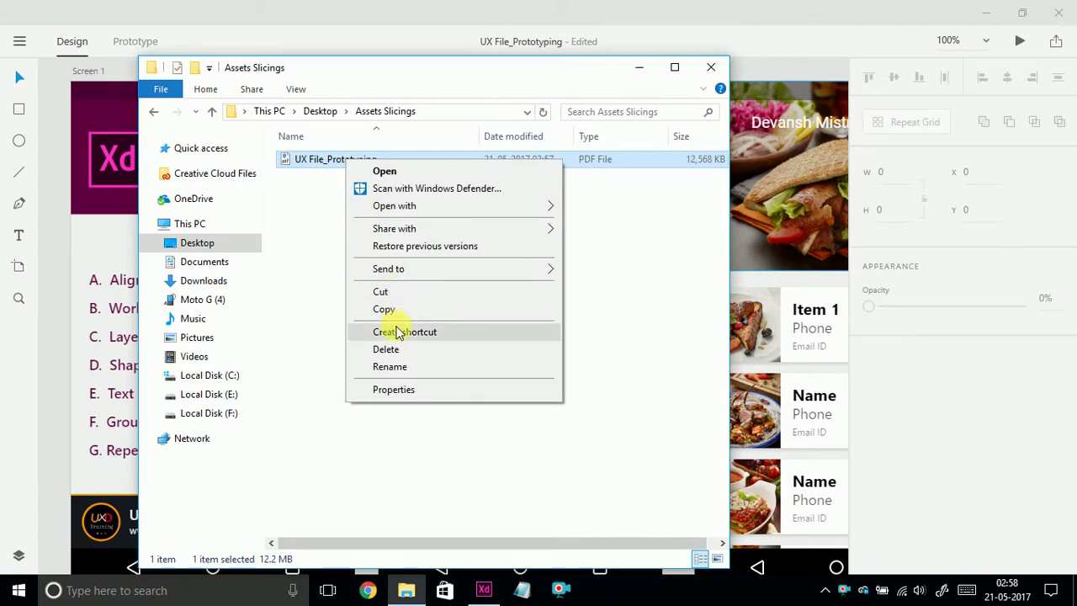
pyautogui.click(393, 366)
pyautogui.press('End')
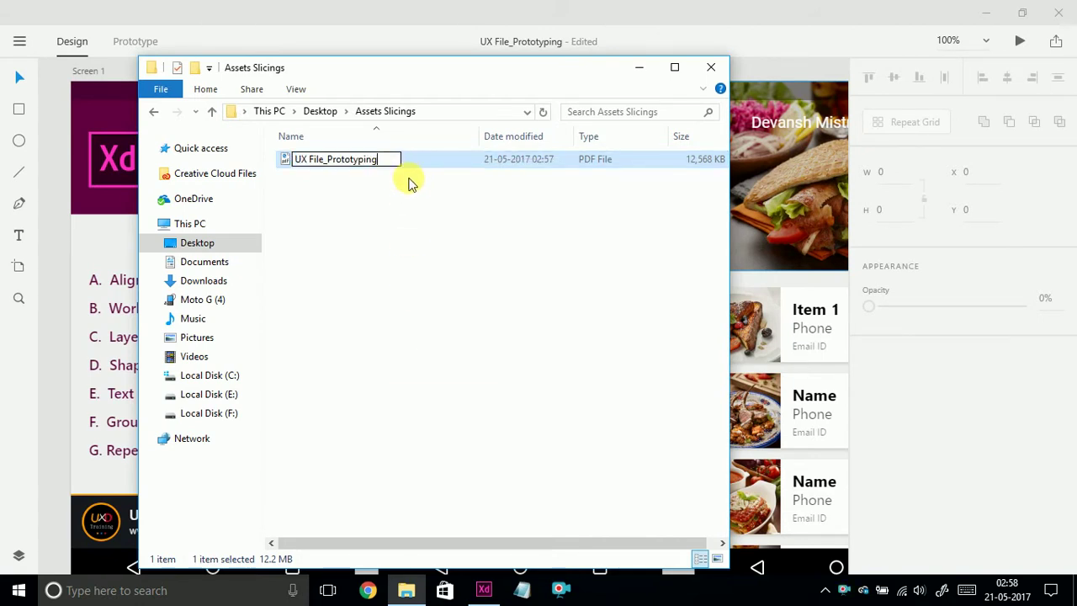
pyautogui.write('_single')
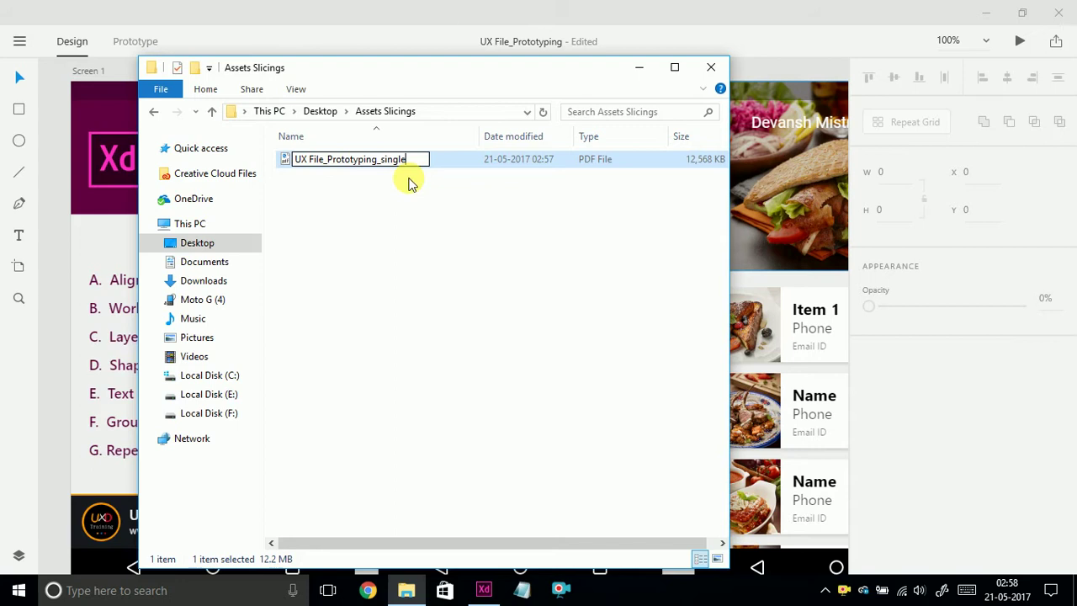
pyautogui.press('Return')
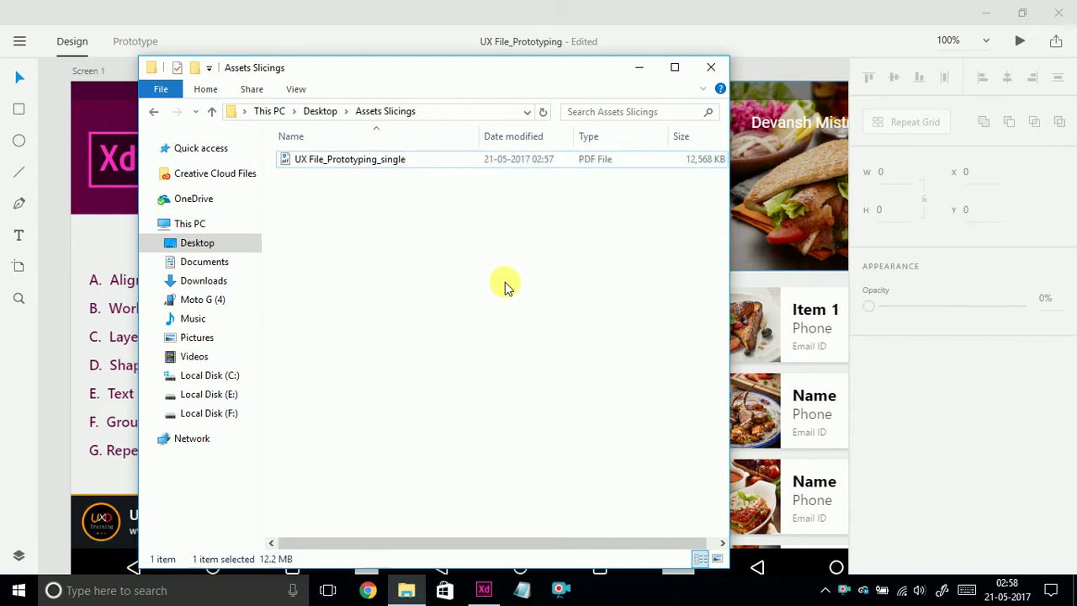
# Switch back to Adobe XD and export all artboards in PDF format as multiple PDF files to the Assets Slicings folder.
pyautogui.click(44, 278)
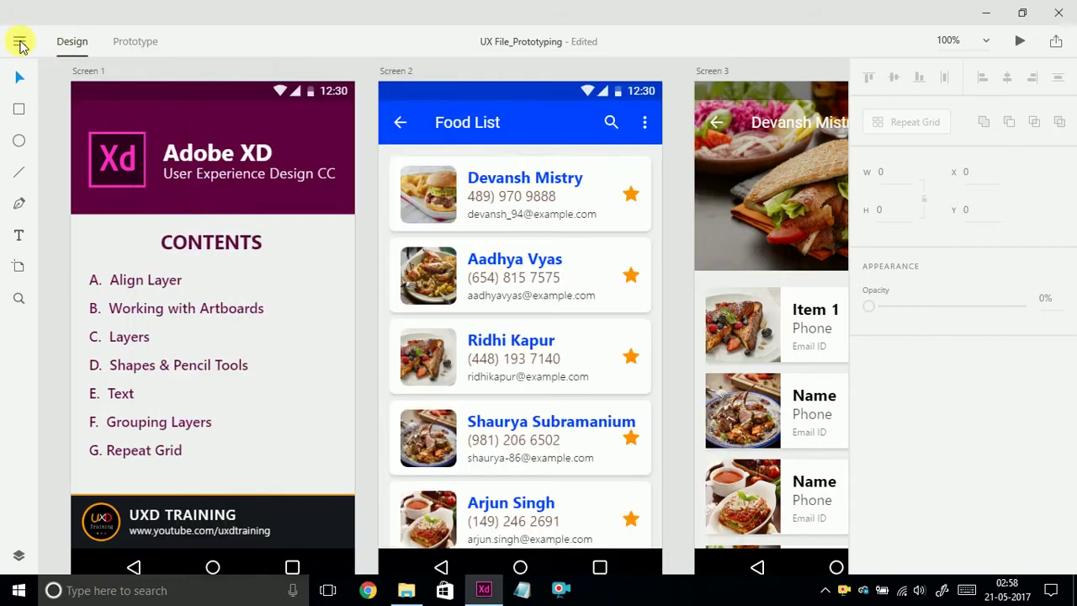
pyautogui.click(20, 41)
pyautogui.click(44, 352)
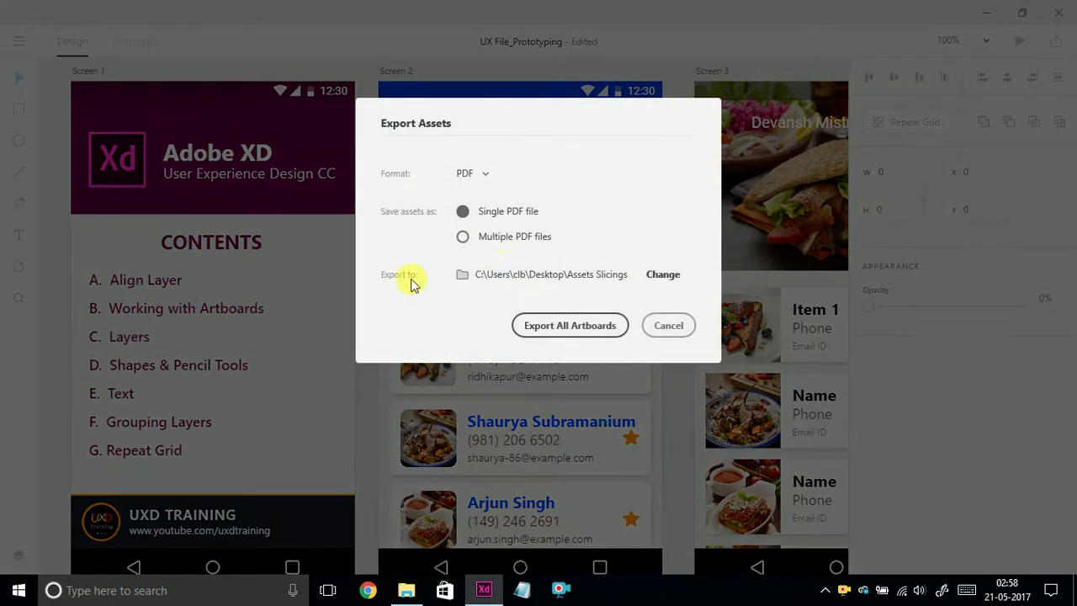
pyautogui.click(495, 239)
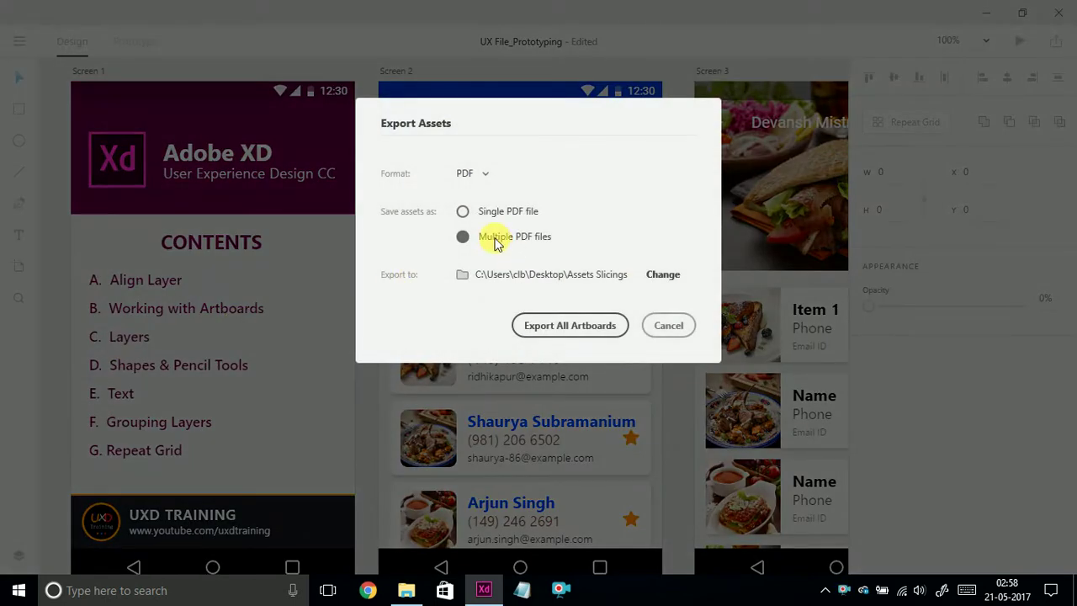
pyautogui.click(560, 328)
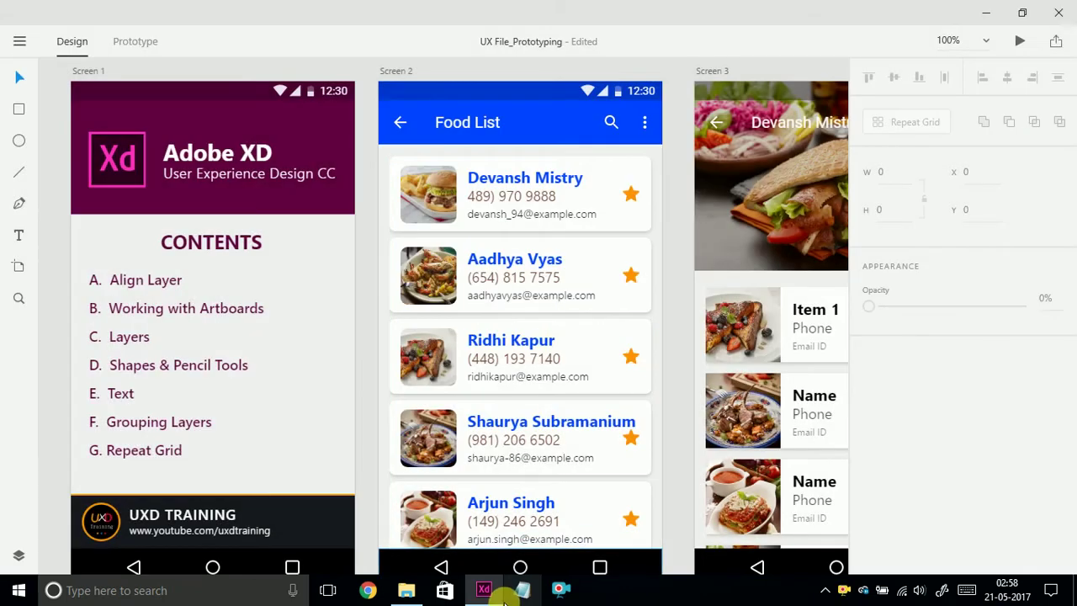
# Switch to File Explorer, open the Screen 1 PDF to check its page count, and close it.
pyautogui.moveTo(496, 594)
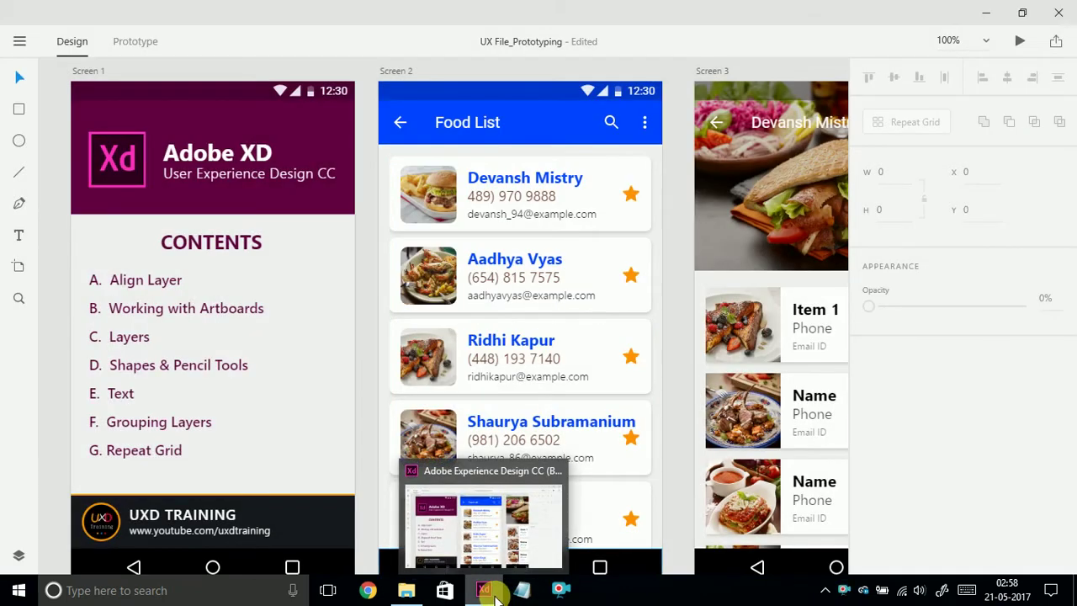
pyautogui.click(407, 590)
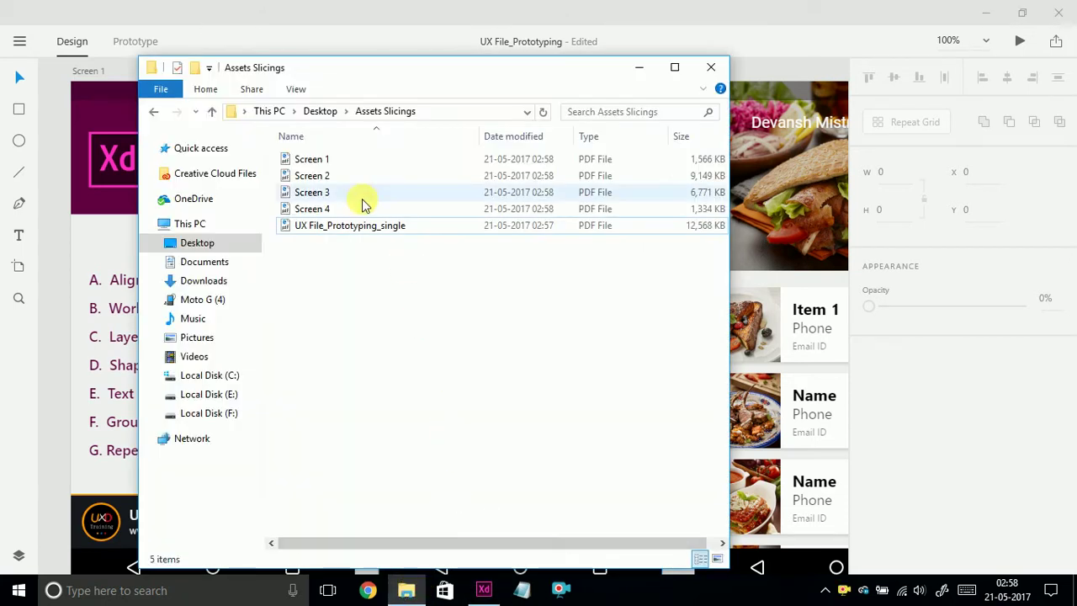
pyautogui.click(317, 160)
pyautogui.doubleClick(316, 160)
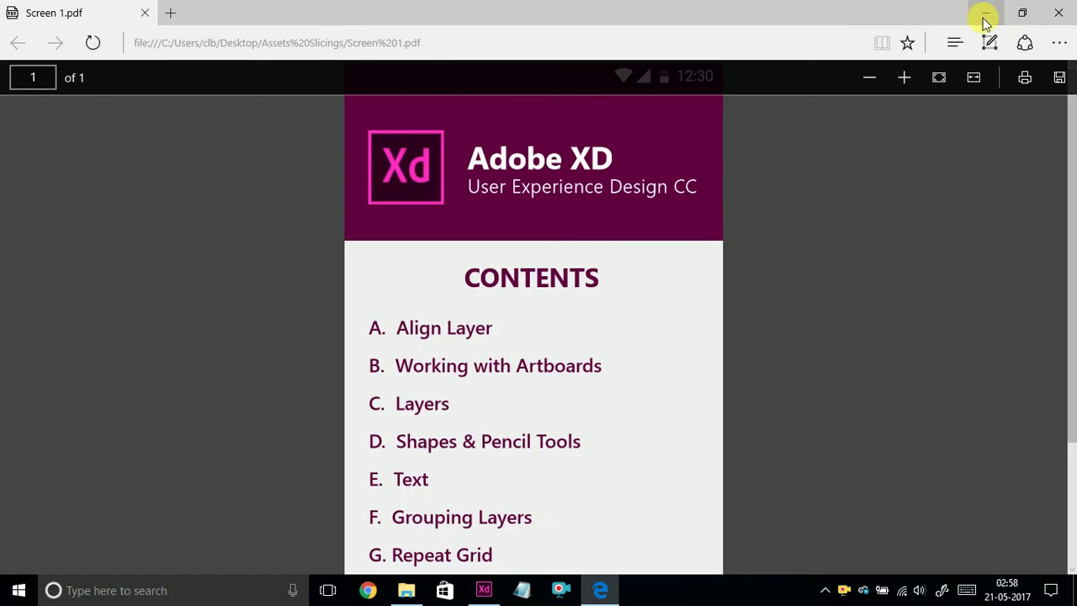
pyautogui.click(25, 77)
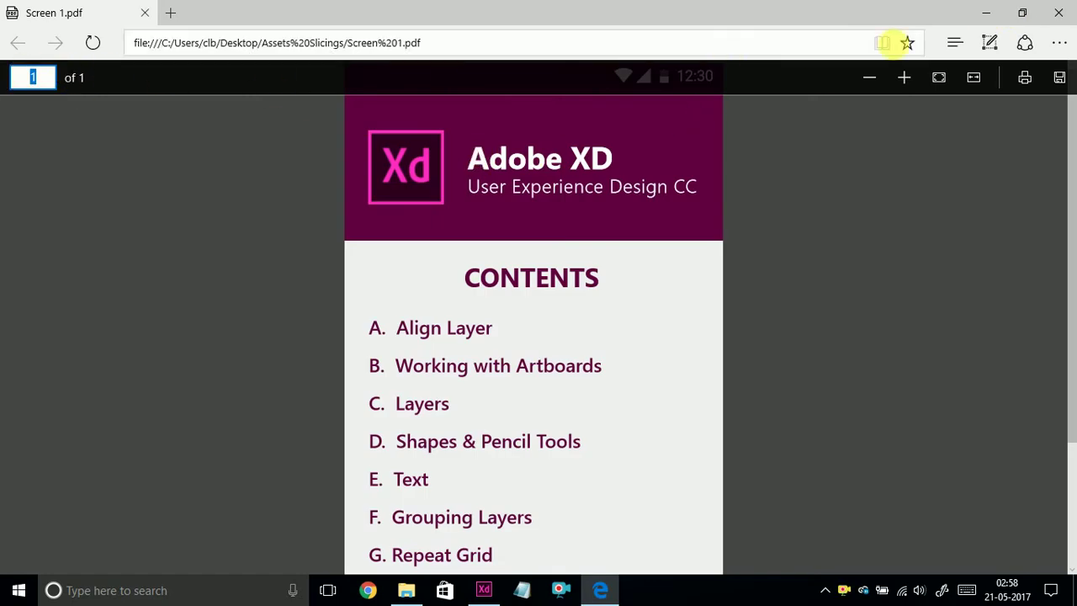
pyautogui.click(1058, 13)
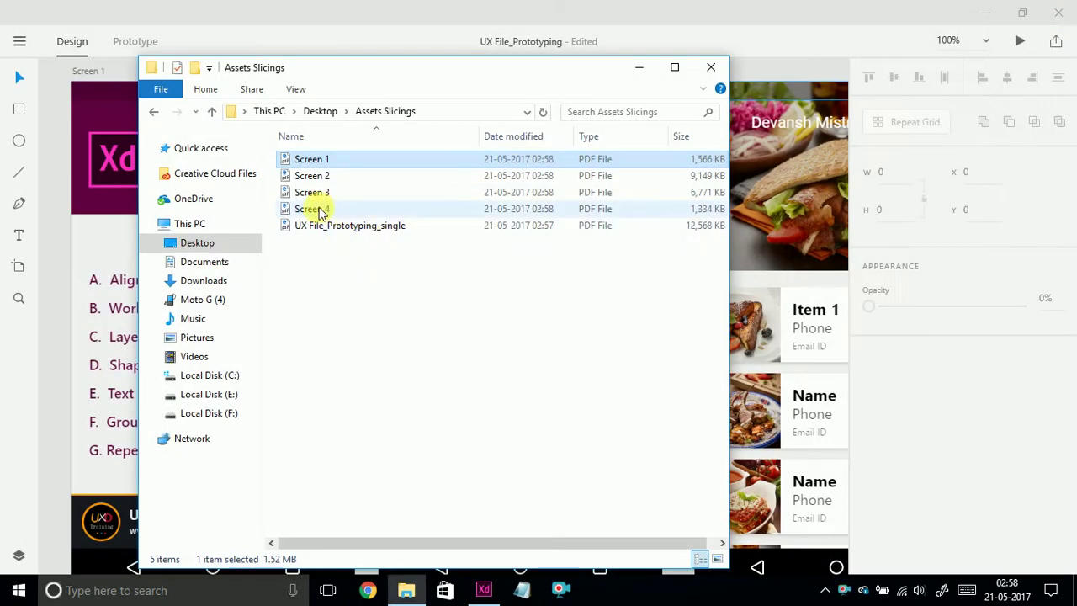
# Open the Screen 4 PDF, fit its page to the window to view it, and close it.
pyautogui.doubleClick(313, 209)
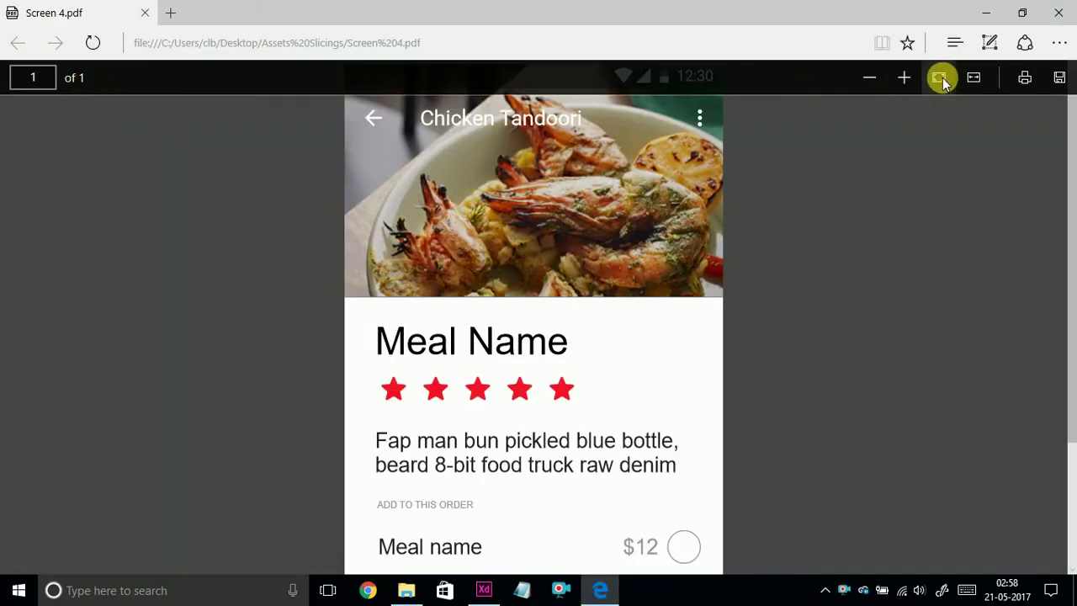
pyautogui.click(939, 77)
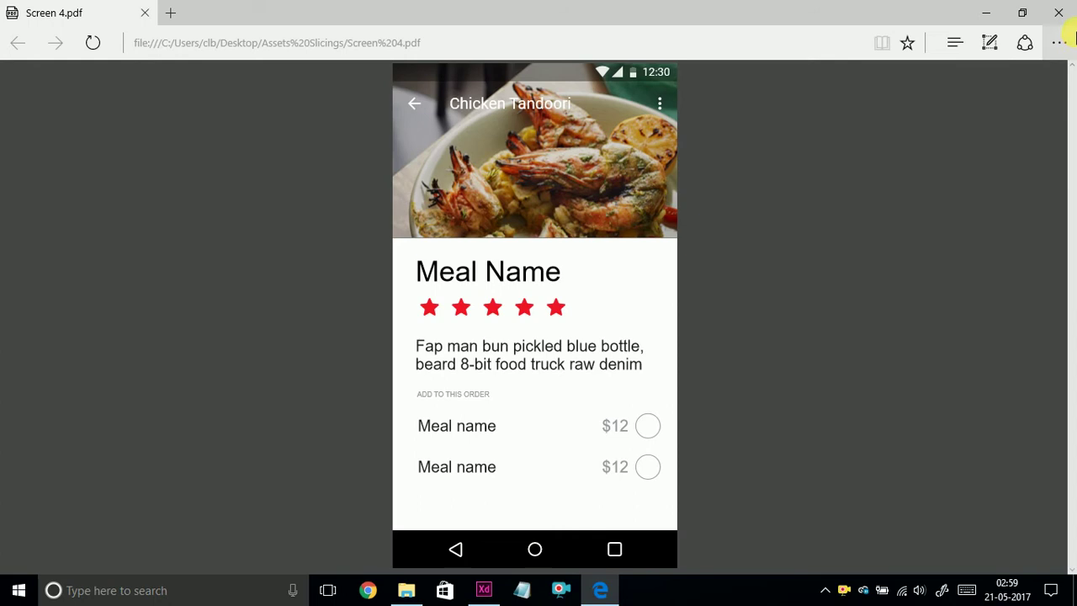
pyautogui.click(1059, 12)
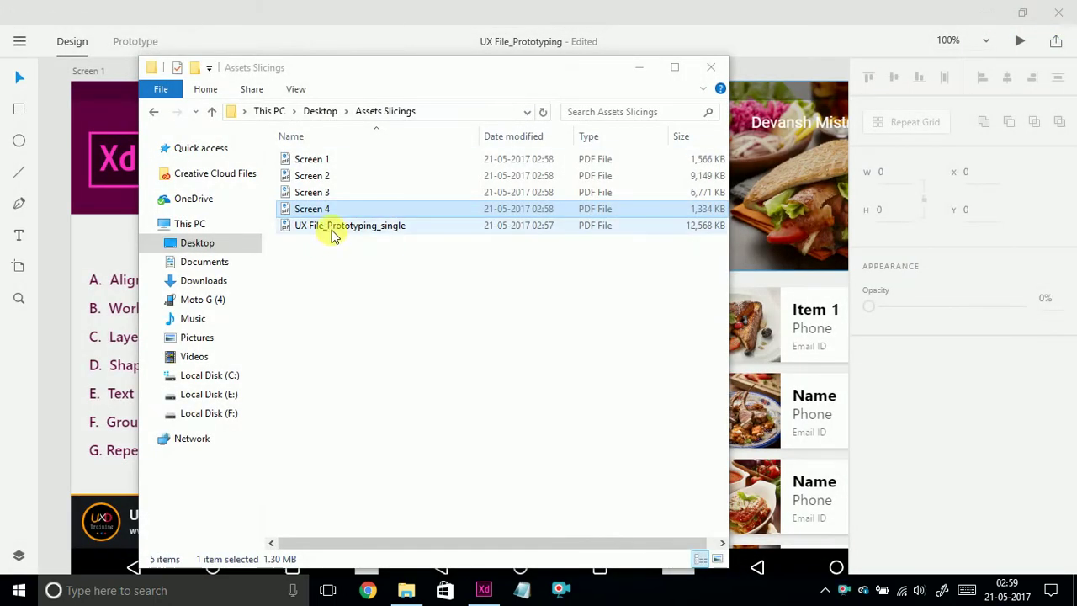
# Open the UX File_Prototyping_single PDF and go to page 2.
pyautogui.click(334, 228)
pyautogui.doubleClick(376, 230)
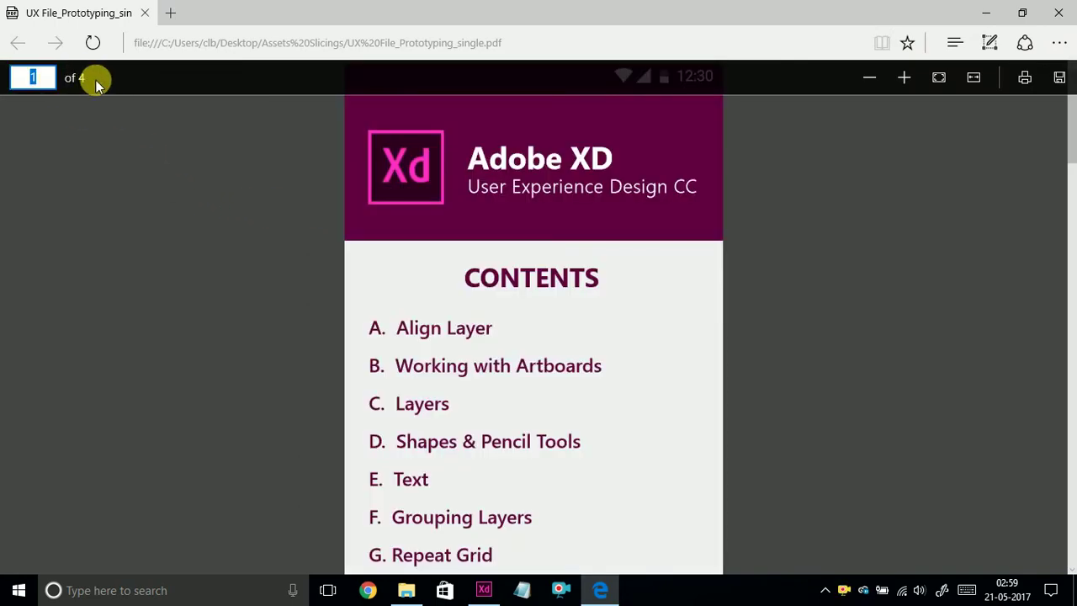
pyautogui.click(38, 78)
pyautogui.write('2')
pyautogui.press('Return')
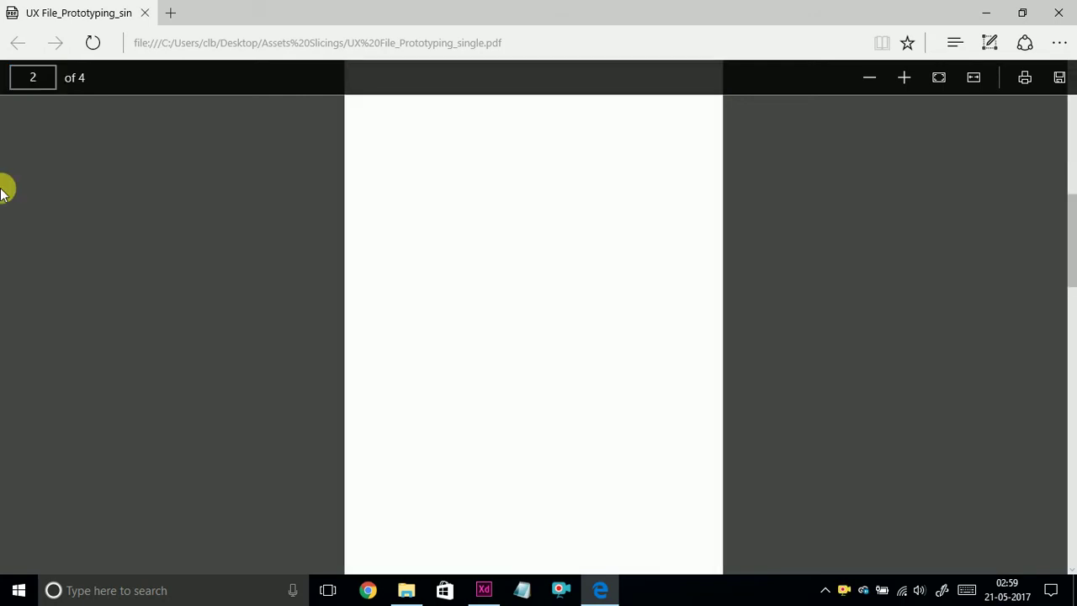
# Fit the PDF pages to the window, return to page 1 and enlarge its Adobe XD header to check sharpness.
pyautogui.click(941, 77)
pyautogui.moveTo(1066, 283); pyautogui.dragTo(1051, 101)
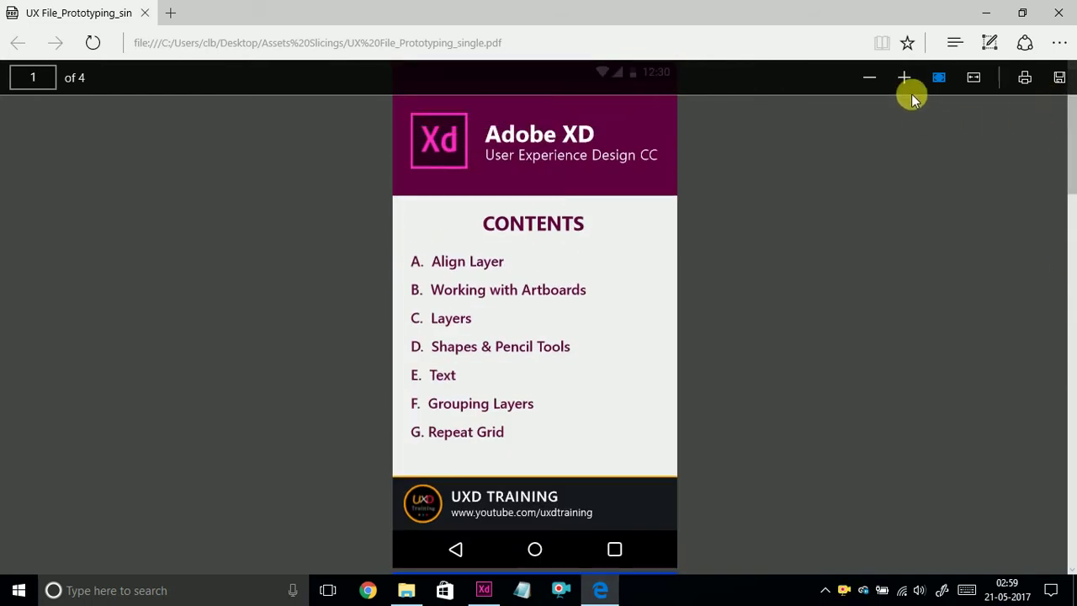
pyautogui.click(911, 84)
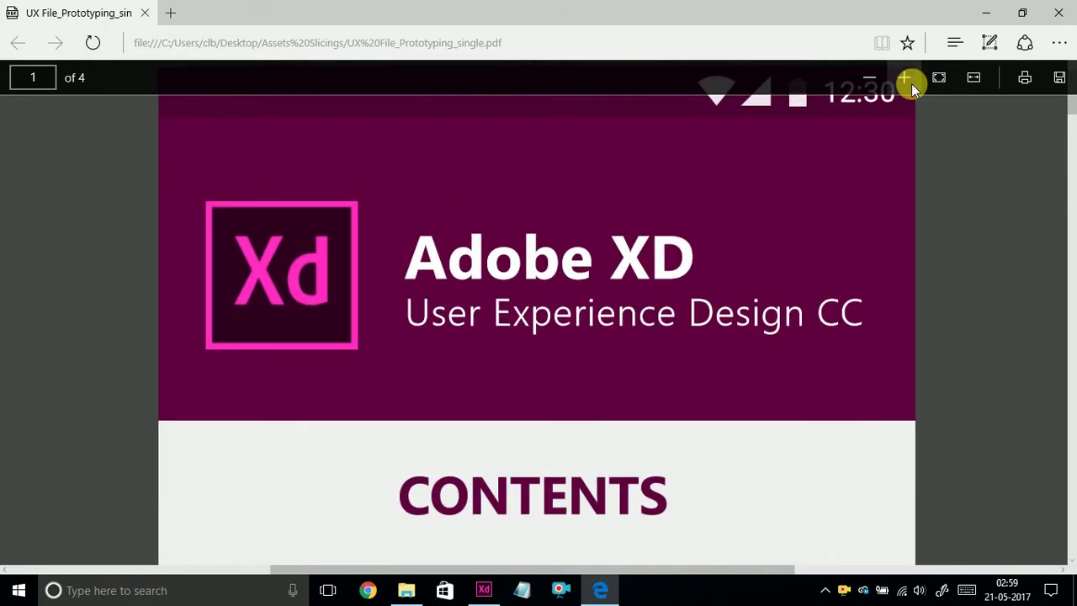
pyautogui.click(912, 83)
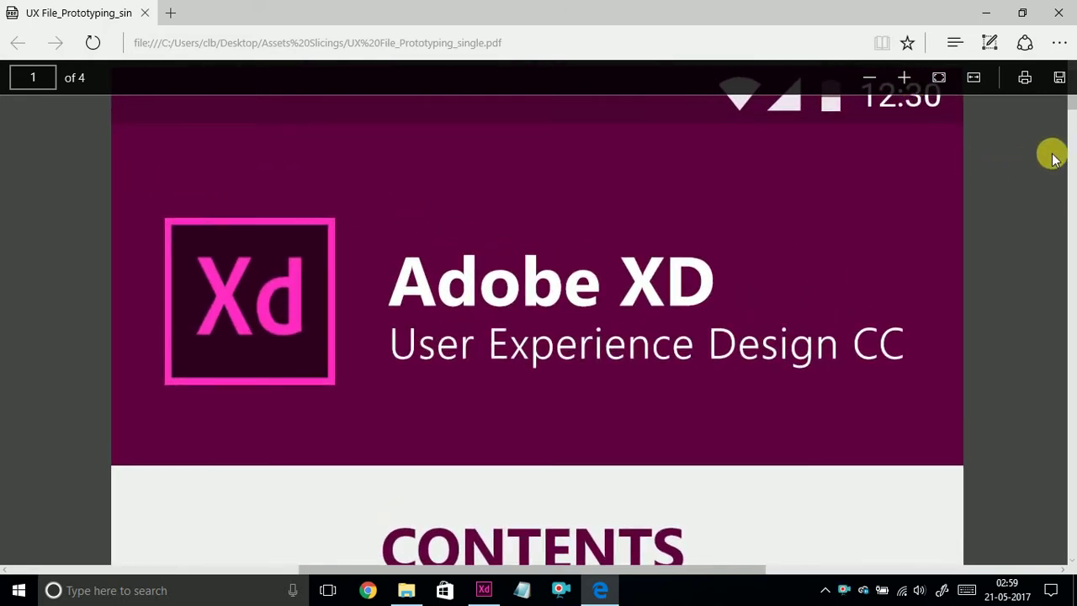
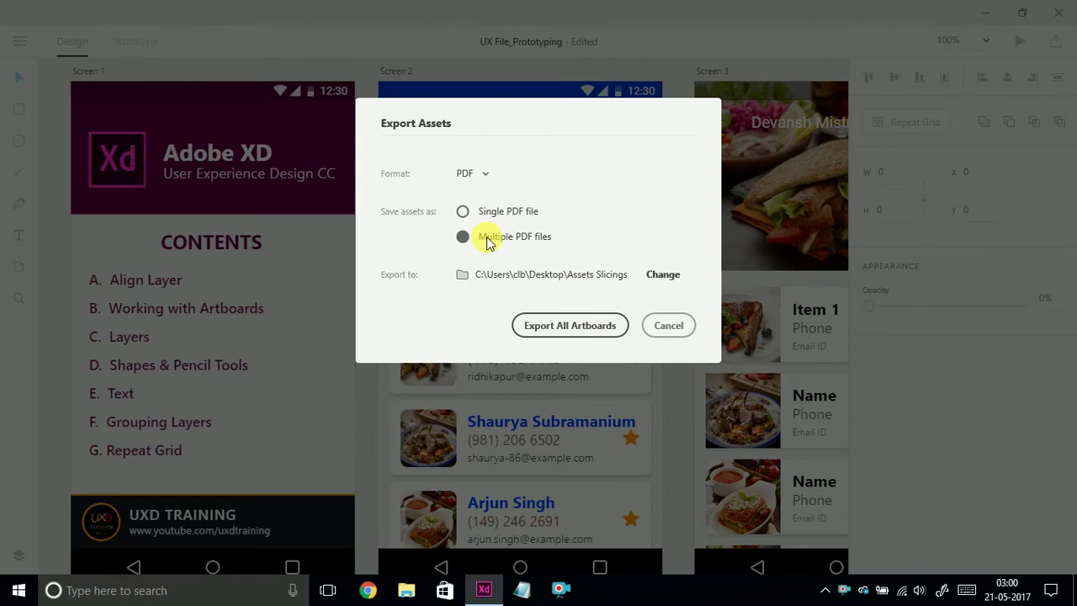
# Choose SVG as the export format to examine its image and file size options.
pyautogui.click(467, 174)
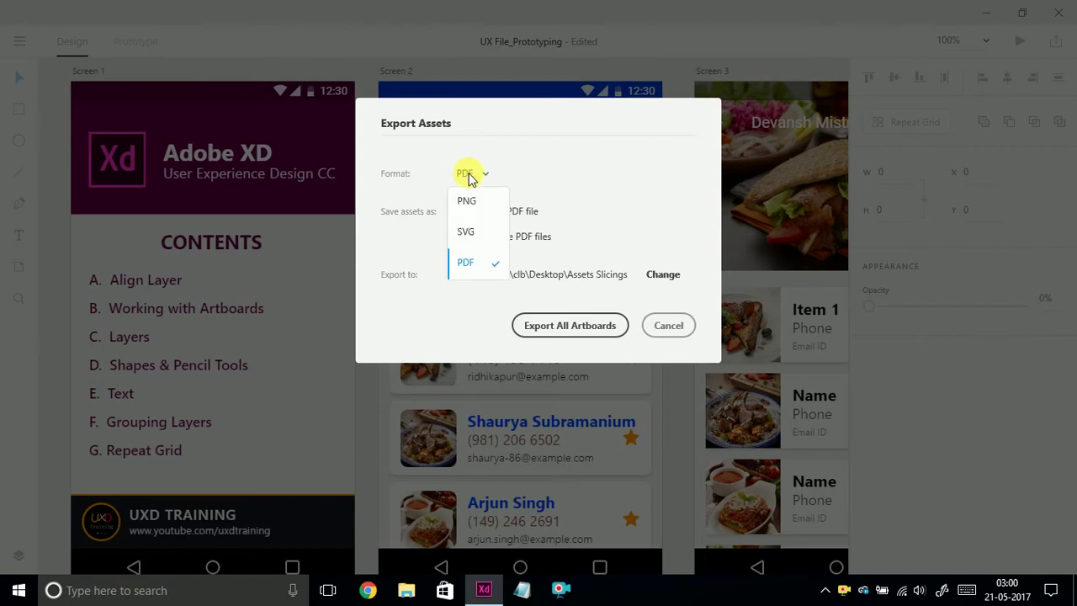
pyautogui.click(466, 232)
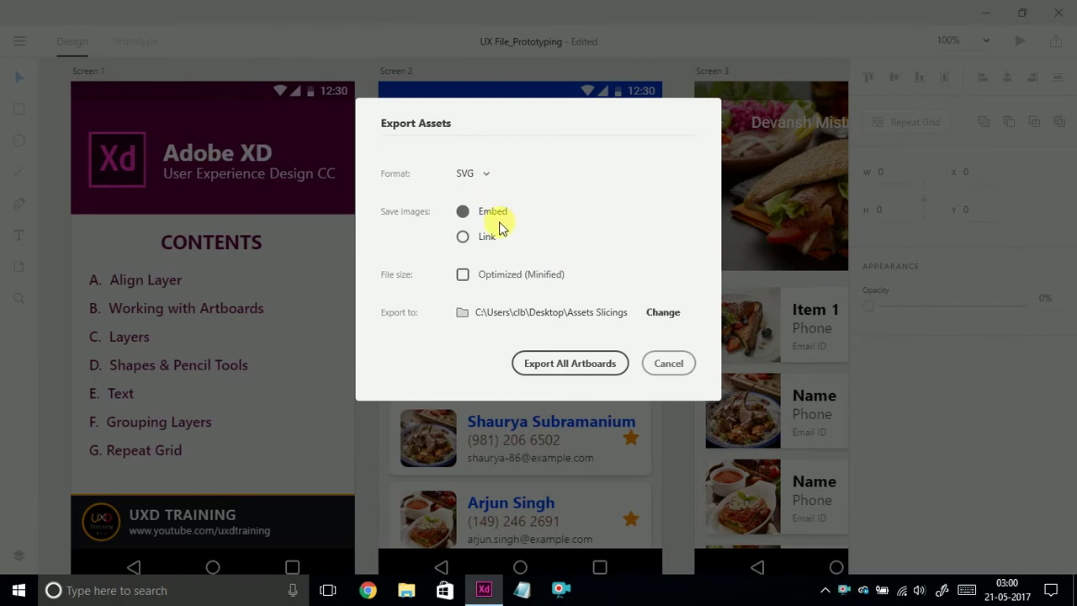
# Switch to File Explorer and delete all the exported PDFs from the Desktop's Assets Slicings folder.
pyautogui.hotkey('alt', 'Tab')
pyautogui.hotkey('alt', 'Tab')
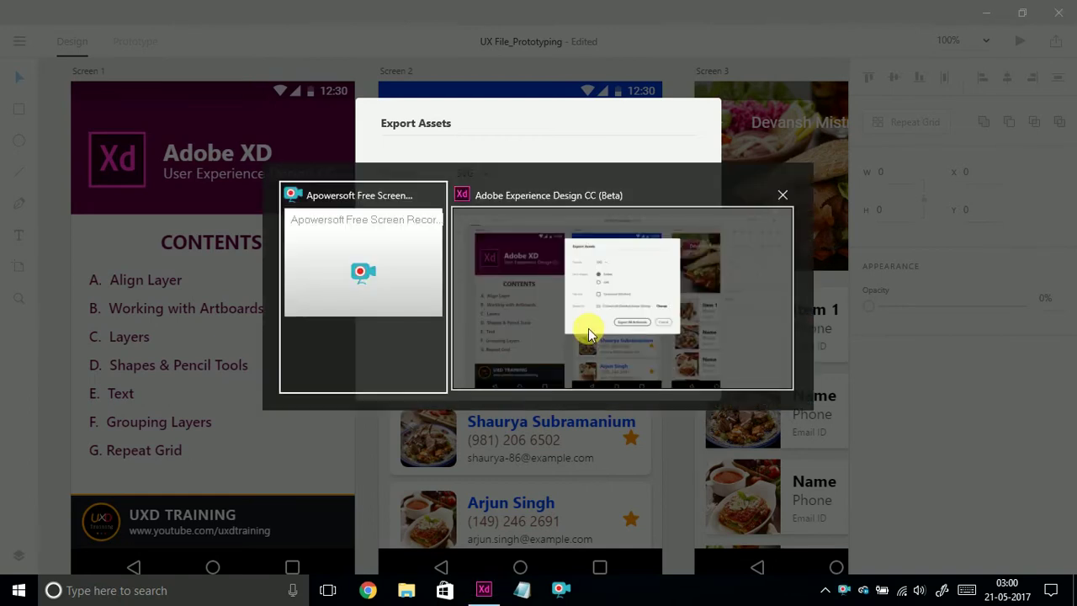
pyautogui.click(406, 589)
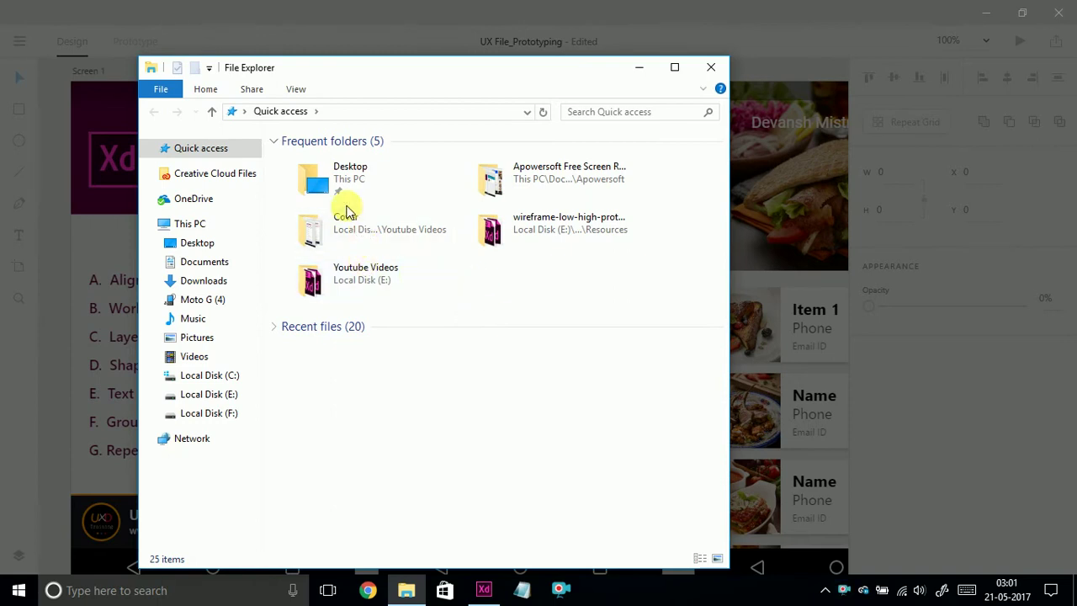
pyautogui.click(216, 394)
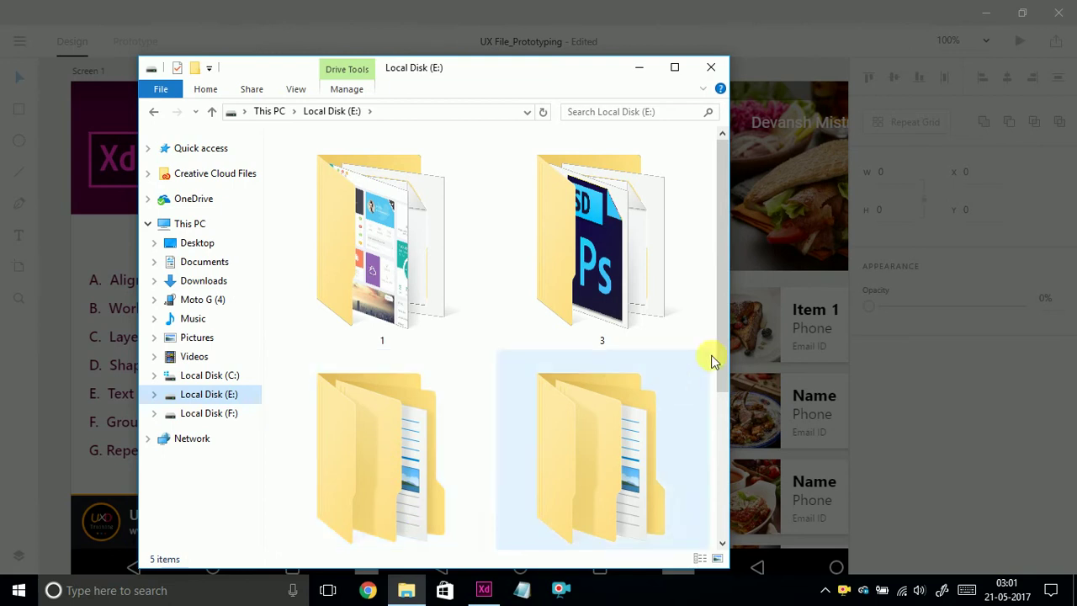
pyautogui.click(207, 244)
pyautogui.doubleClick(413, 197)
pyautogui.moveTo(395, 307); pyautogui.dragTo(305, 157)
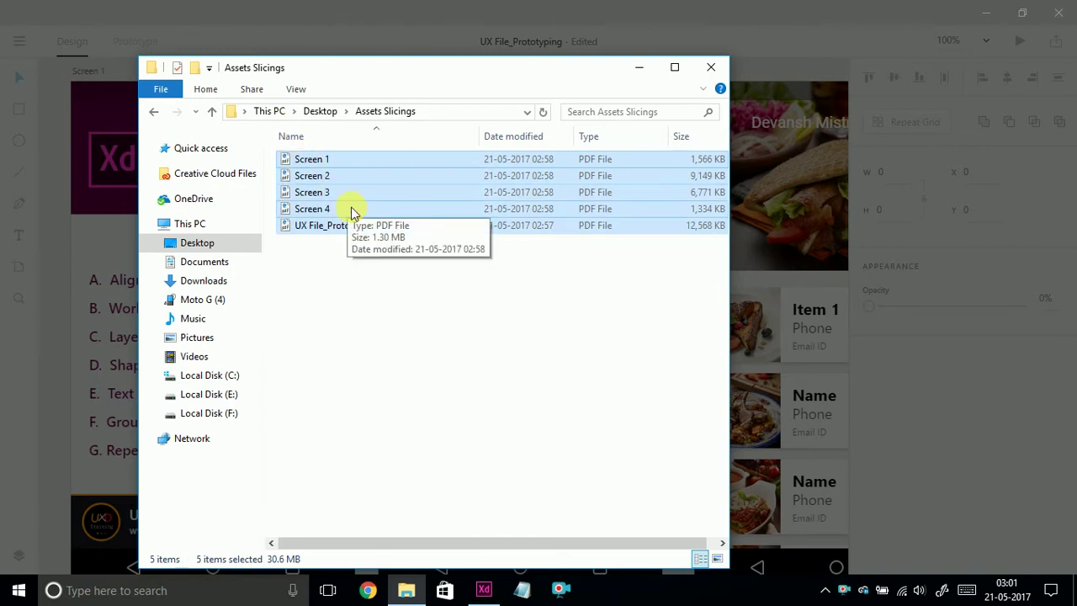
pyautogui.press('Delete')
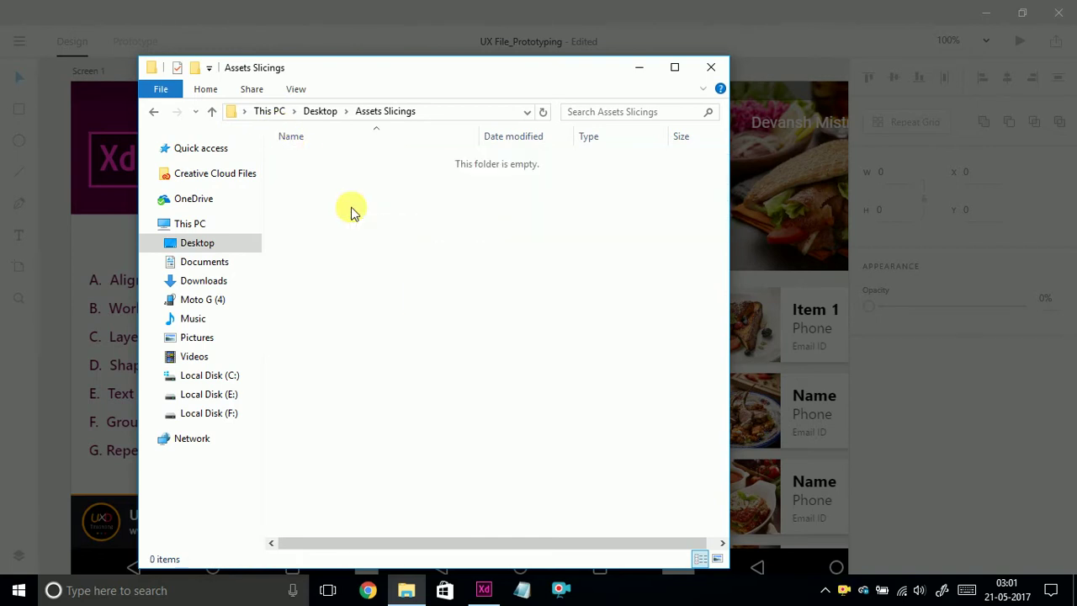
# Switch back to Adobe XD and cancel the asset export.
pyautogui.hotkey('alt', 'Tab')
pyautogui.hotkey('alt', 'Tab')
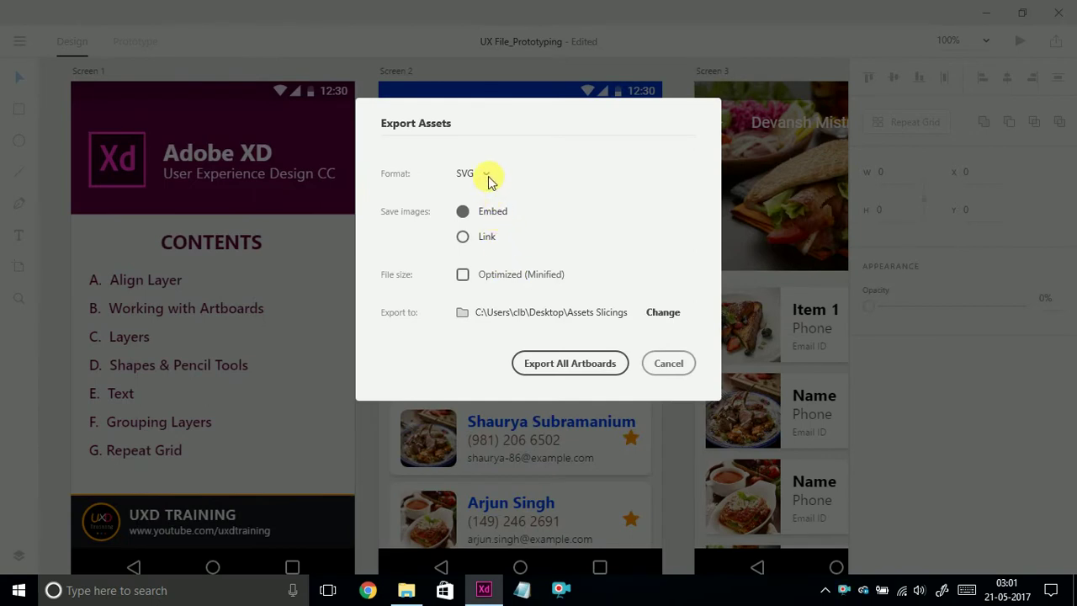
pyautogui.click(669, 364)
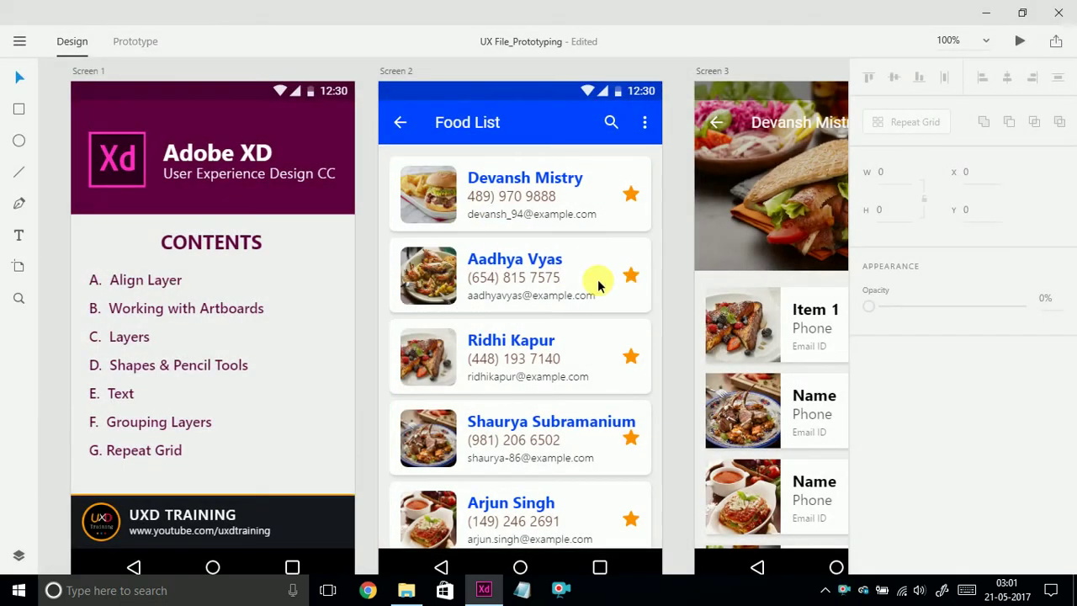
# Select the Screen 2 and Screen 3 artboards together.
pyautogui.moveTo(283, 247); pyautogui.dragTo(108, 291)
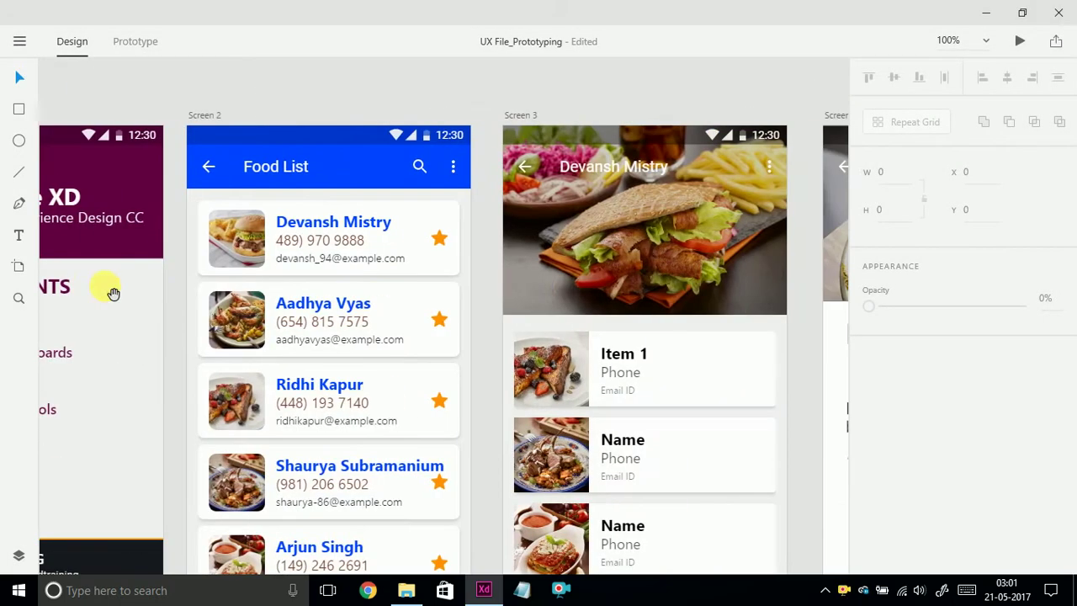
pyautogui.moveTo(561, 298); pyautogui.dragTo(477, 294)
pyautogui.moveTo(153, 137); pyautogui.dragTo(189, 136)
pyautogui.click(156, 115)
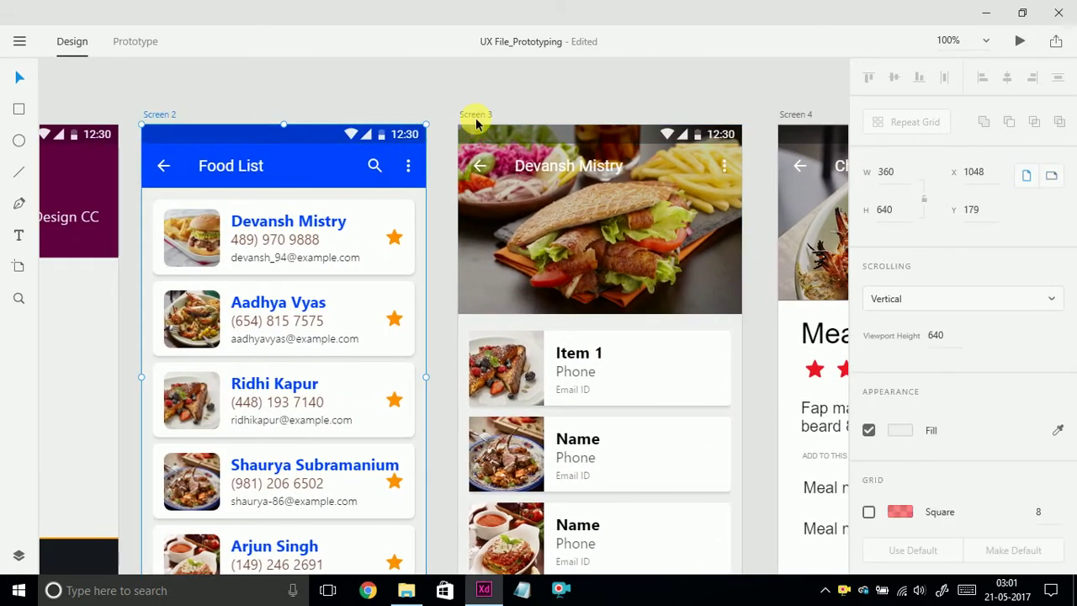
pyautogui.click(368, 90)
pyautogui.click(164, 117)
pyautogui.keyDown('shift'); pyautogui.click(467, 115); pyautogui.keyUp('shift')
# Review the PDF export options for the two selected artboards with Single PDF file chosen, and leave without exporting.
pyautogui.click(21, 41)
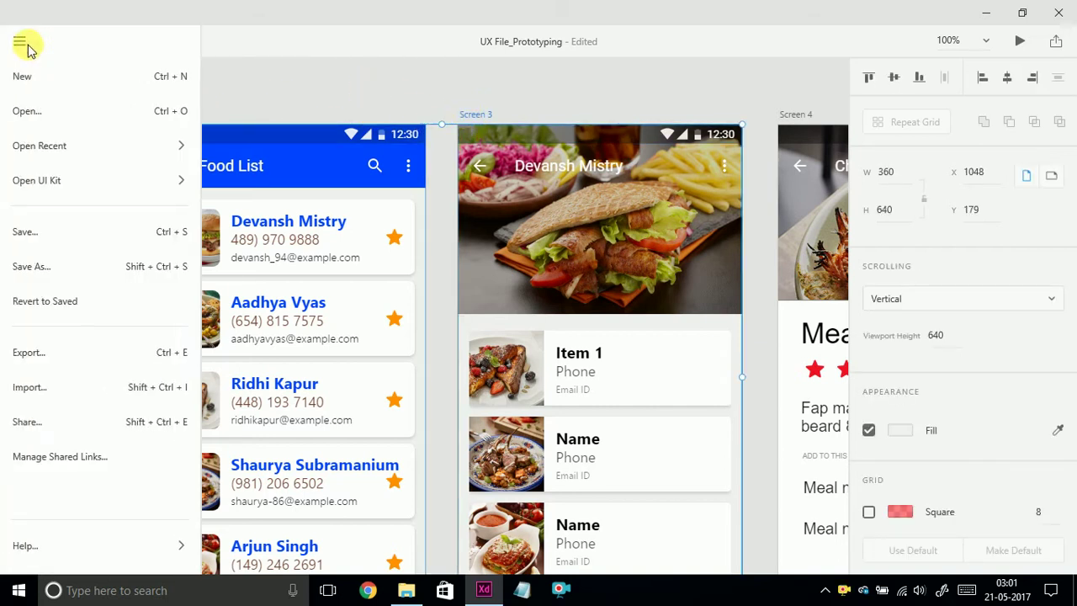
pyautogui.click(64, 352)
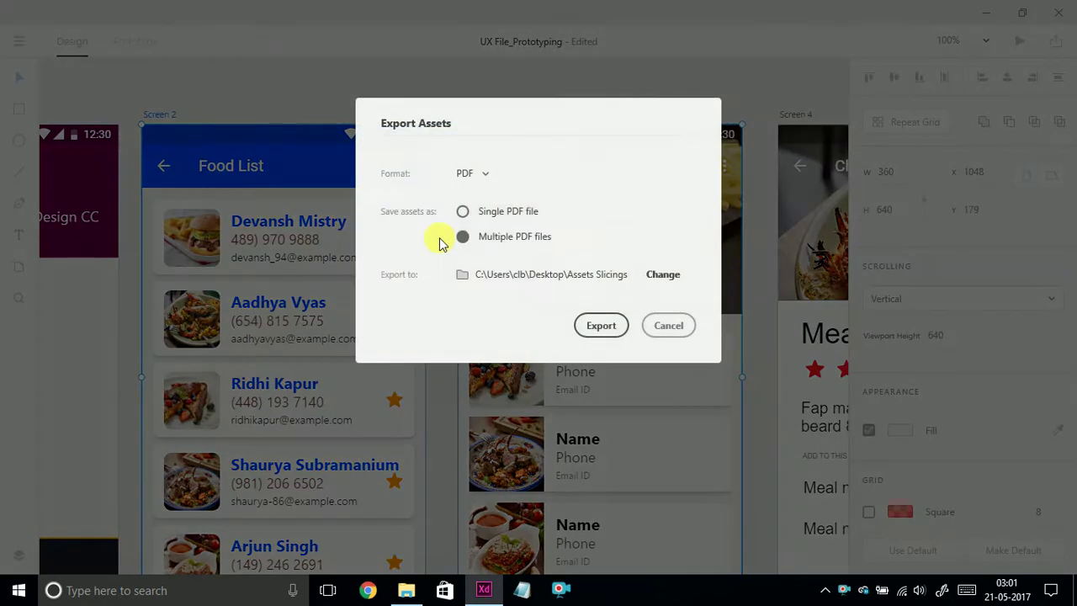
pyautogui.click(476, 214)
pyautogui.click(672, 330)
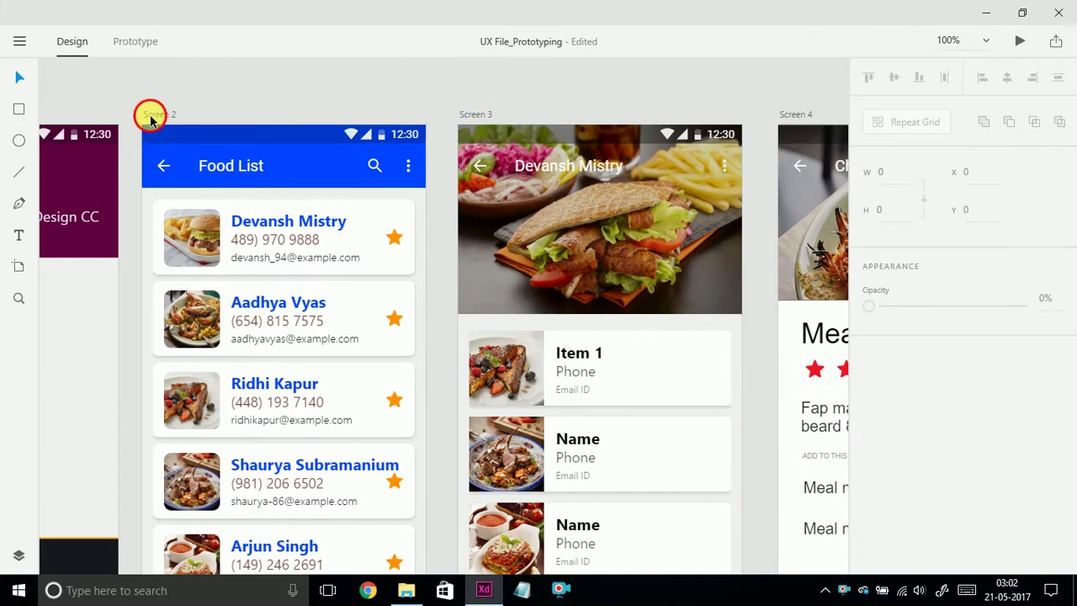
# Export only the background rectangle of Screen 2's first list card as a PDF into the Assets Slicings folder.
pyautogui.click(157, 114)
pyautogui.click(336, 109)
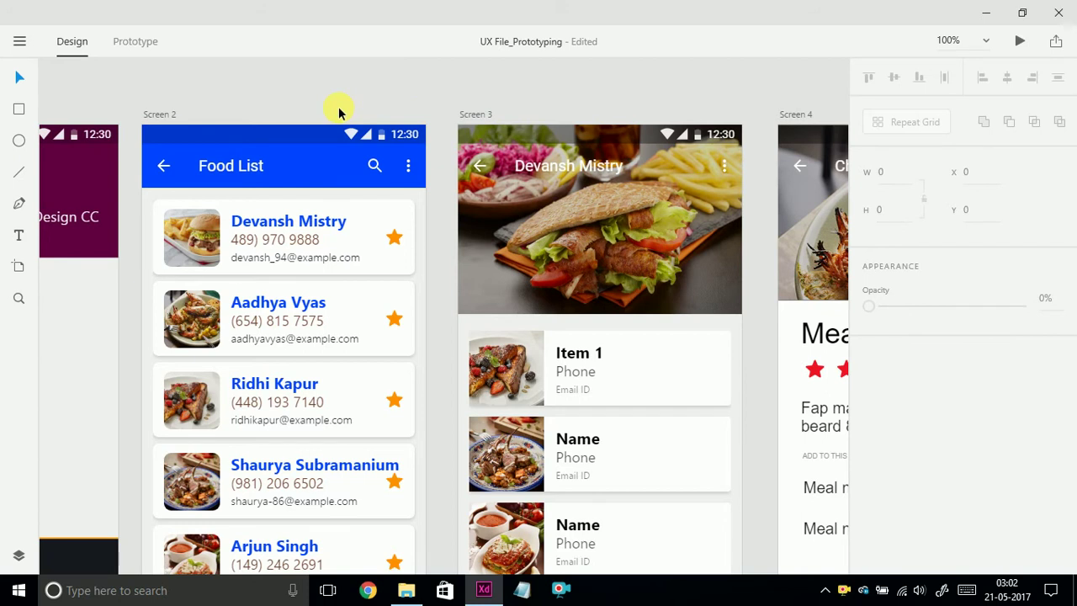
pyautogui.click(159, 114)
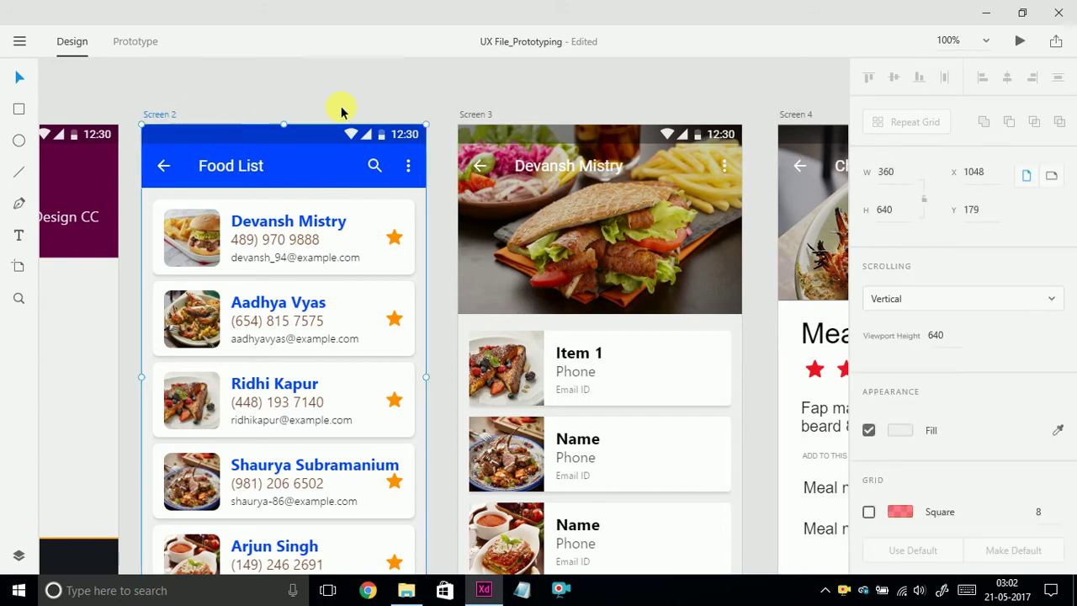
pyautogui.click(404, 121)
pyautogui.click(384, 233)
pyautogui.click(385, 234)
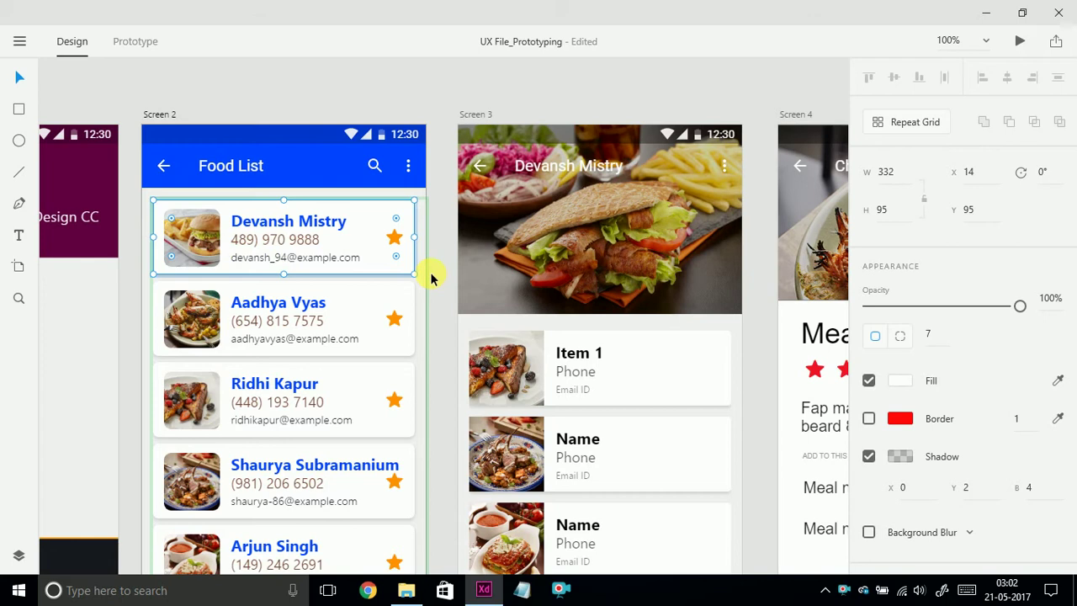
pyautogui.click(19, 41)
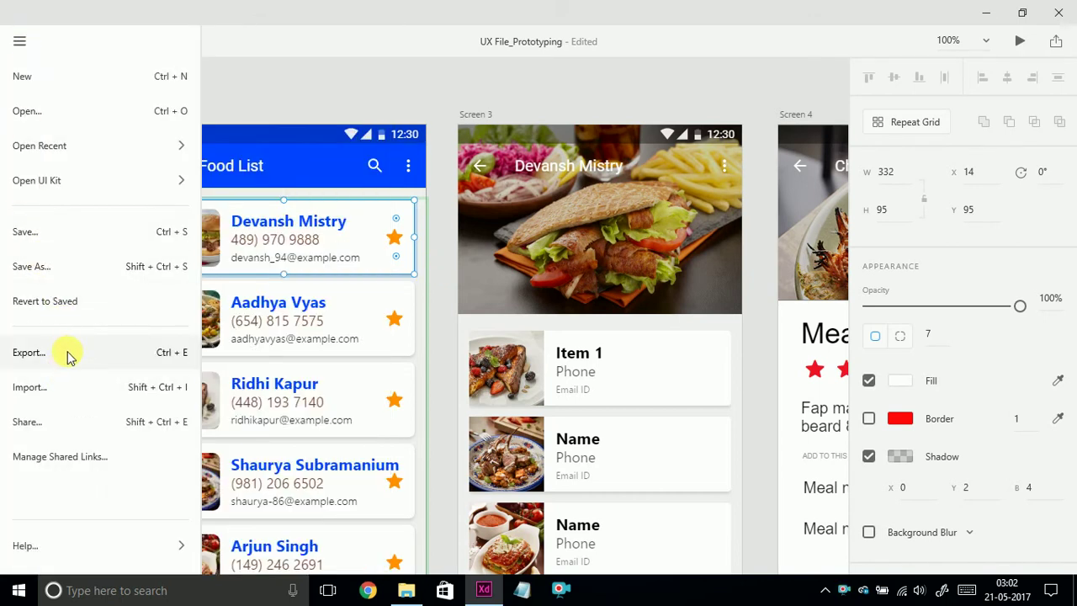
pyautogui.click(28, 353)
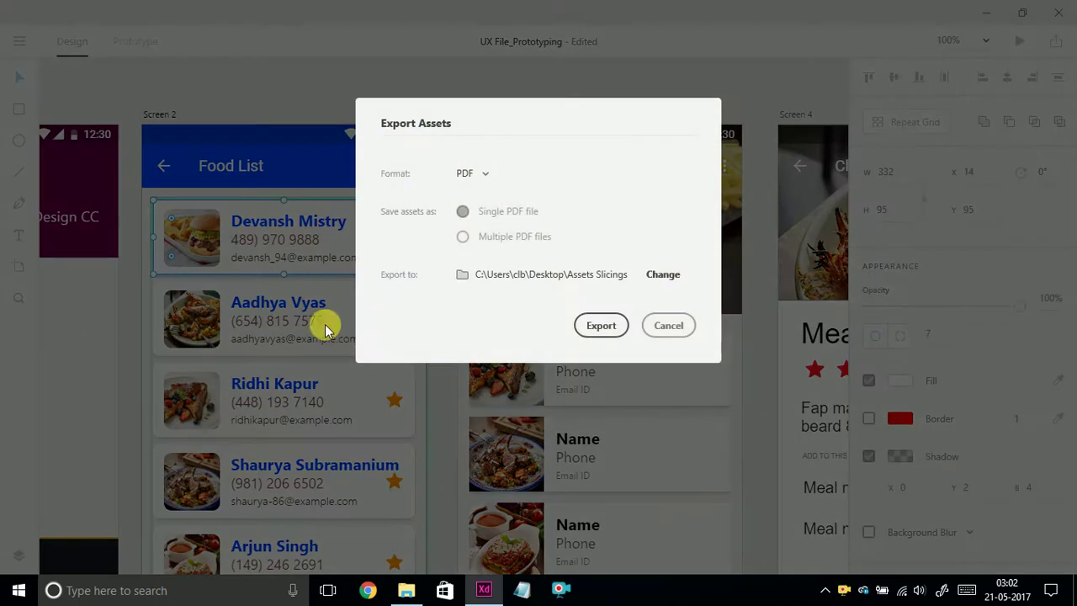
pyautogui.click(595, 327)
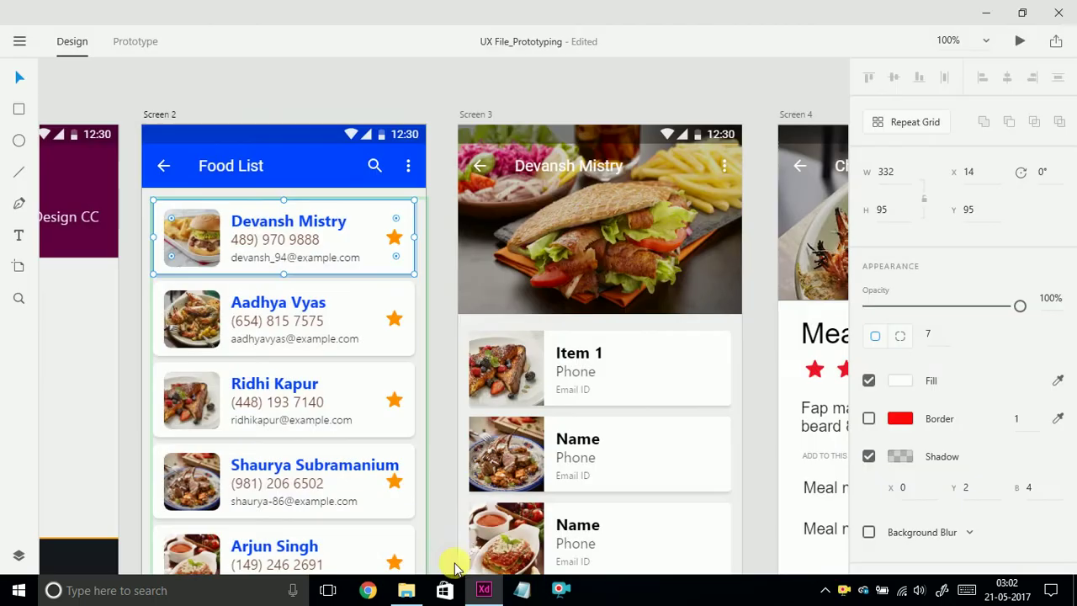
# Switch to File Explorer, open the exported Rectangle 3 PDF, zoom out to inspect it, and close the viewer.
pyautogui.click(407, 590)
pyautogui.doubleClick(329, 156)
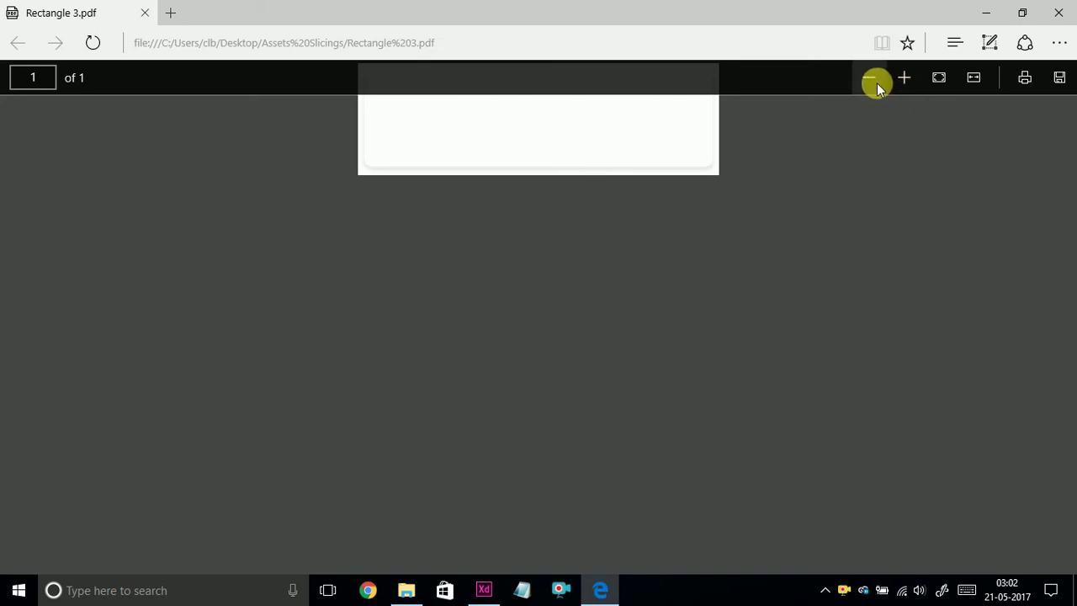
pyautogui.click(875, 82)
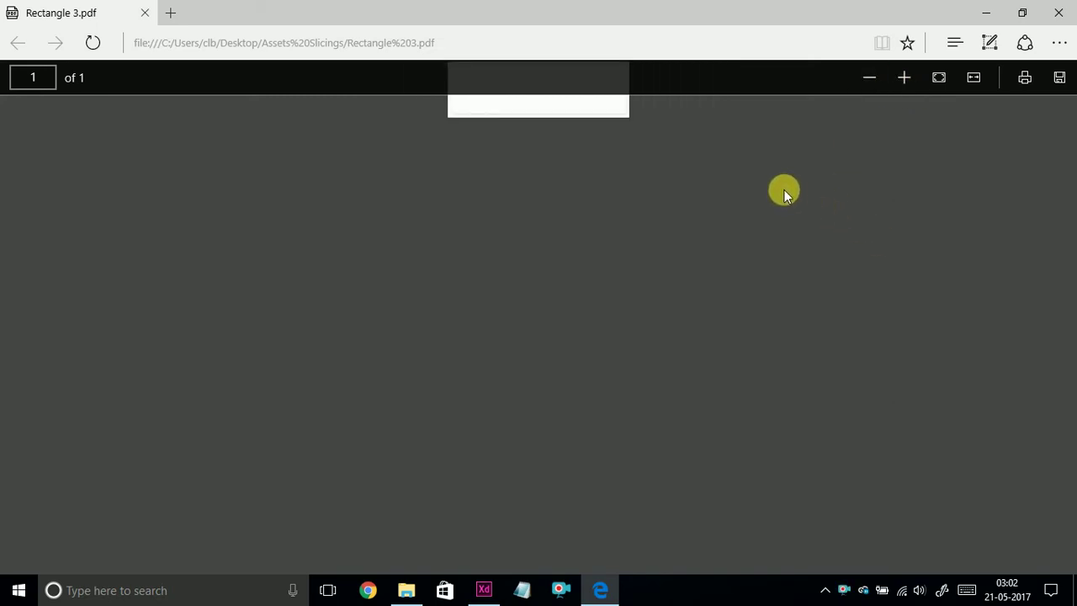
pyautogui.click(870, 79)
pyautogui.click(1057, 13)
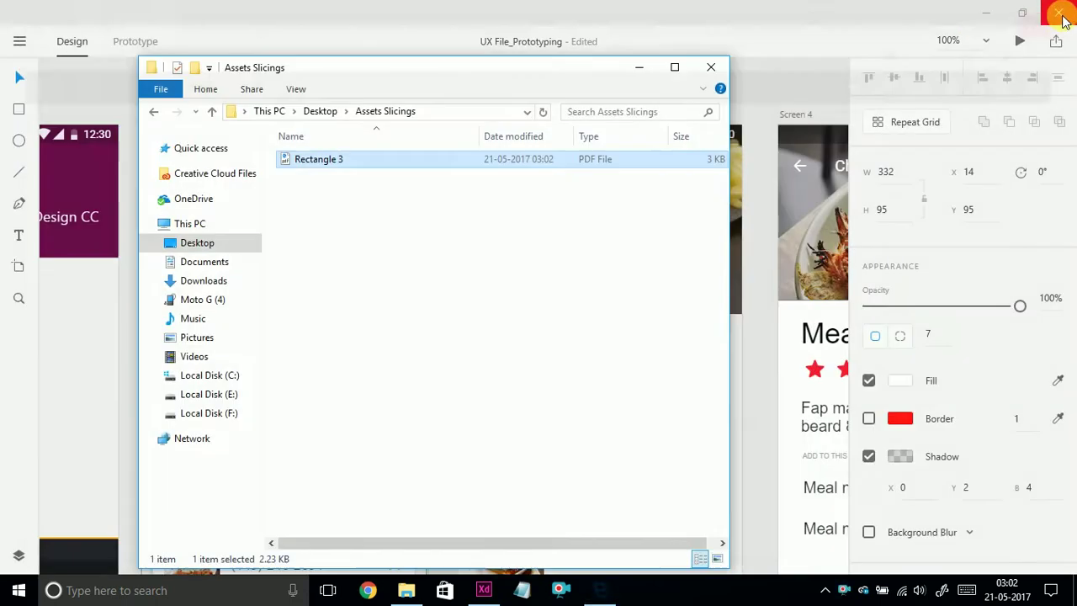
# Delete the Rectangle 3 PDF from the Assets Slicings folder and return to Adobe XD with nothing selected.
pyautogui.rightClick(346, 159)
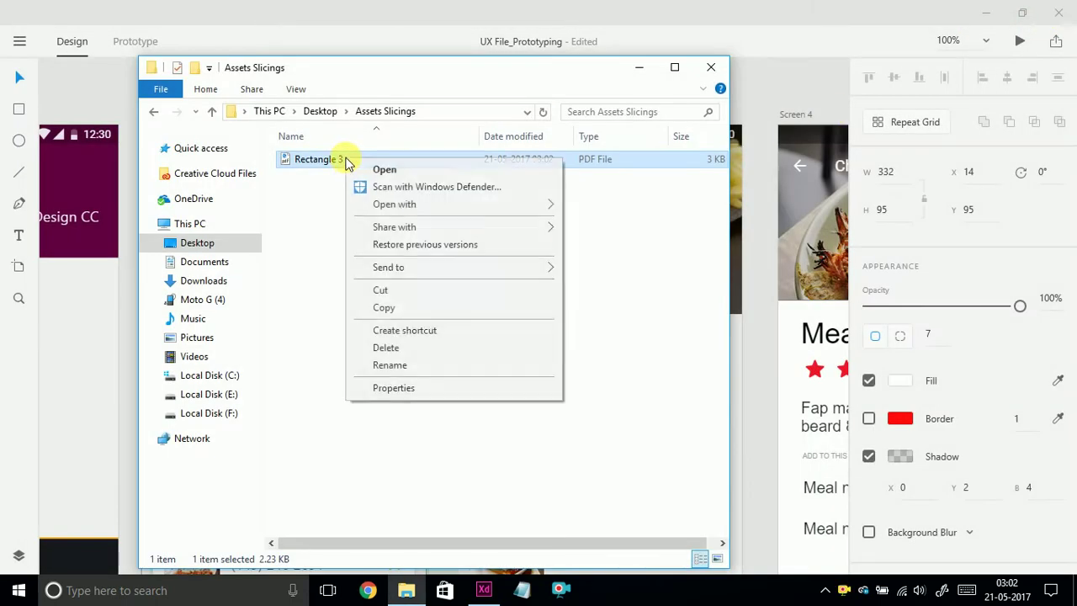
pyautogui.click(385, 347)
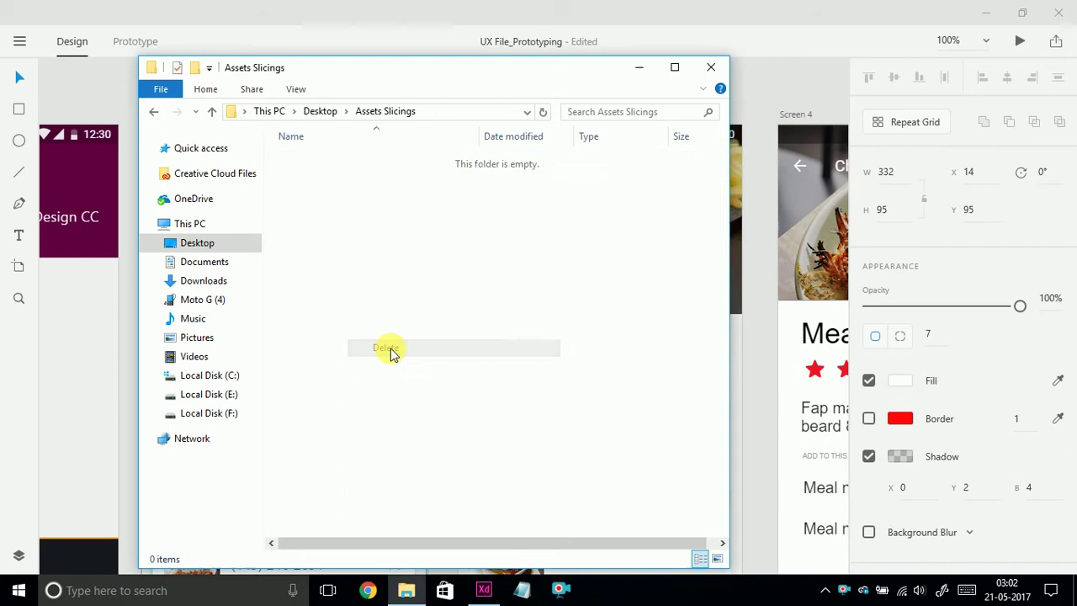
pyautogui.click(748, 349)
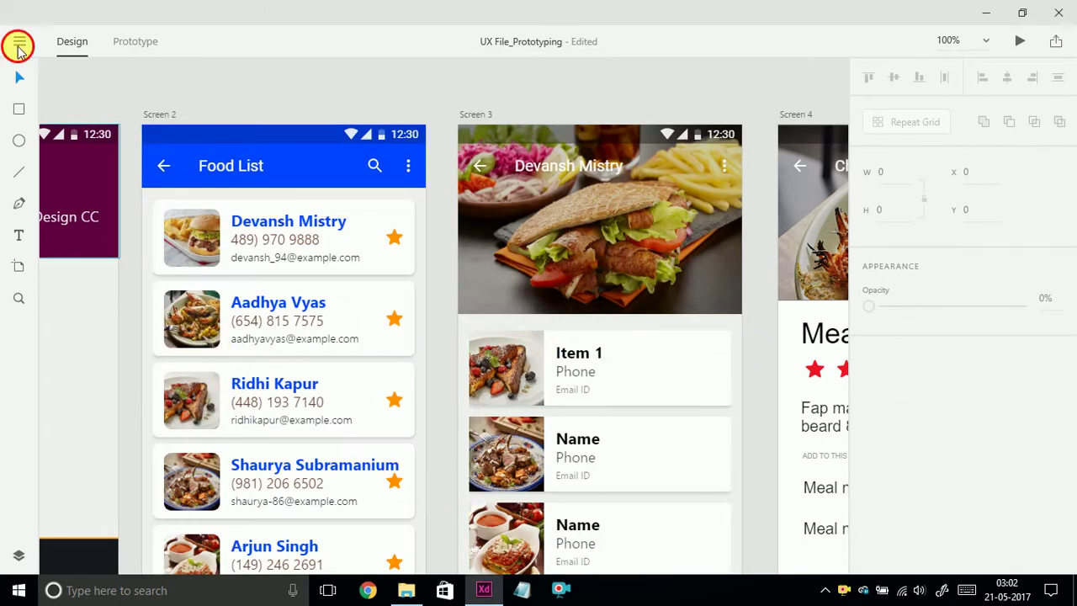
pyautogui.click(19, 42)
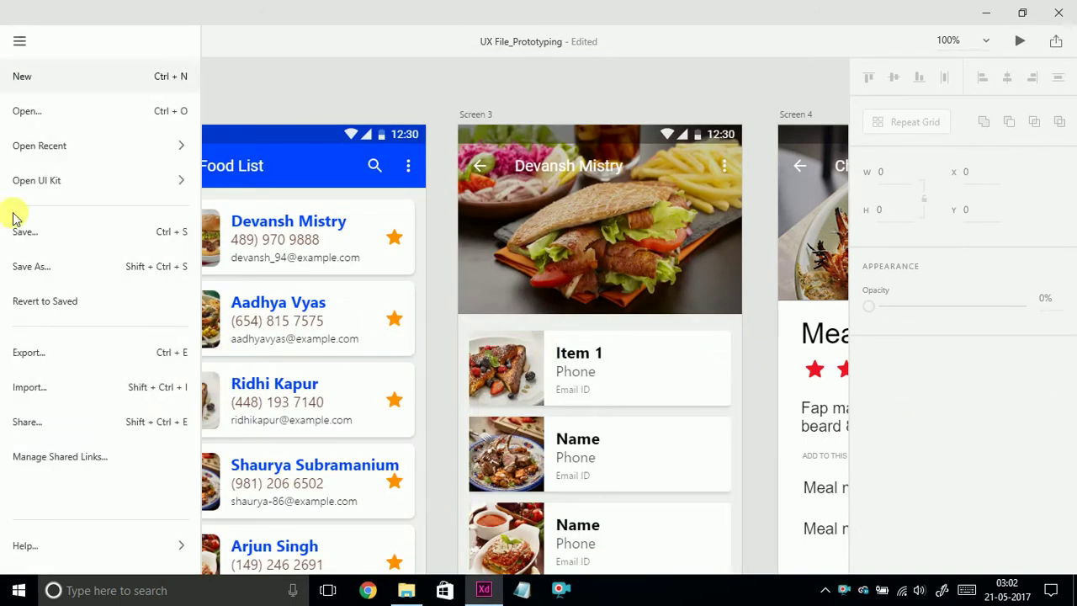
pyautogui.click(46, 361)
pyautogui.click(485, 175)
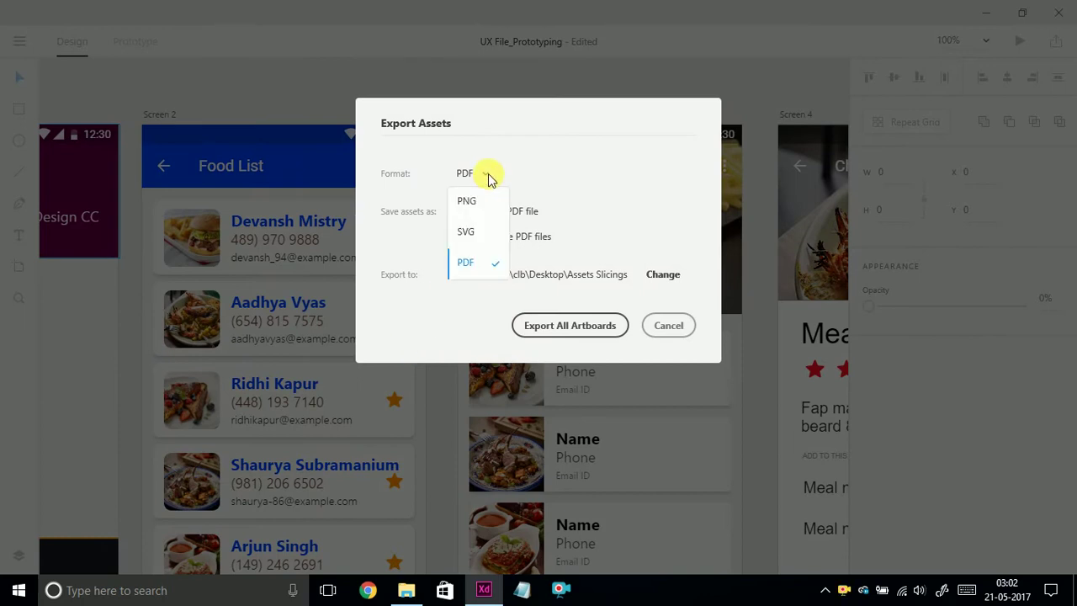
pyautogui.click(468, 230)
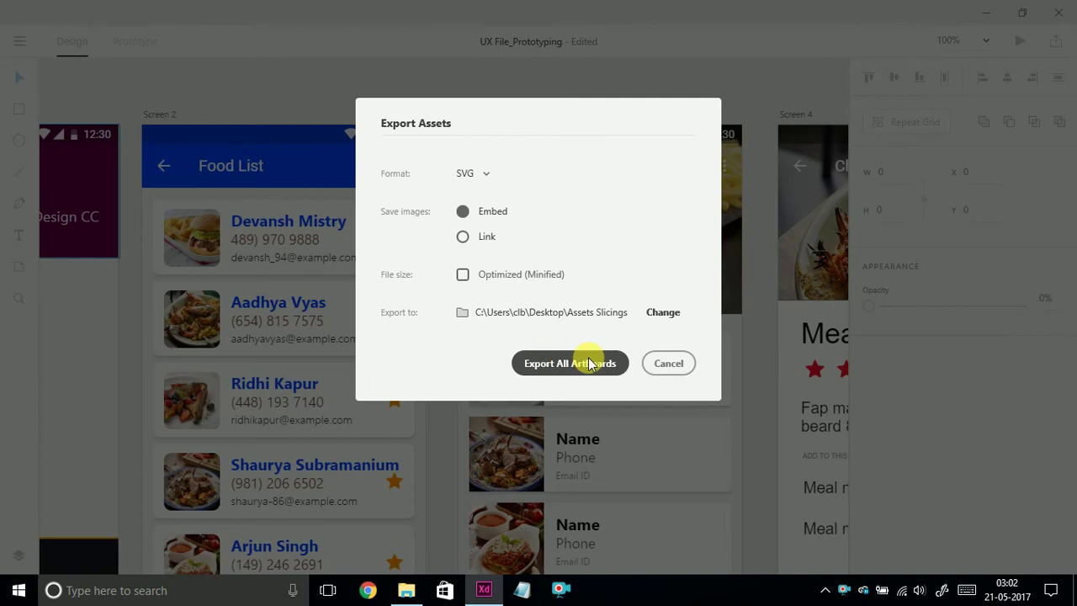
pyautogui.click(668, 362)
pyautogui.click(159, 115)
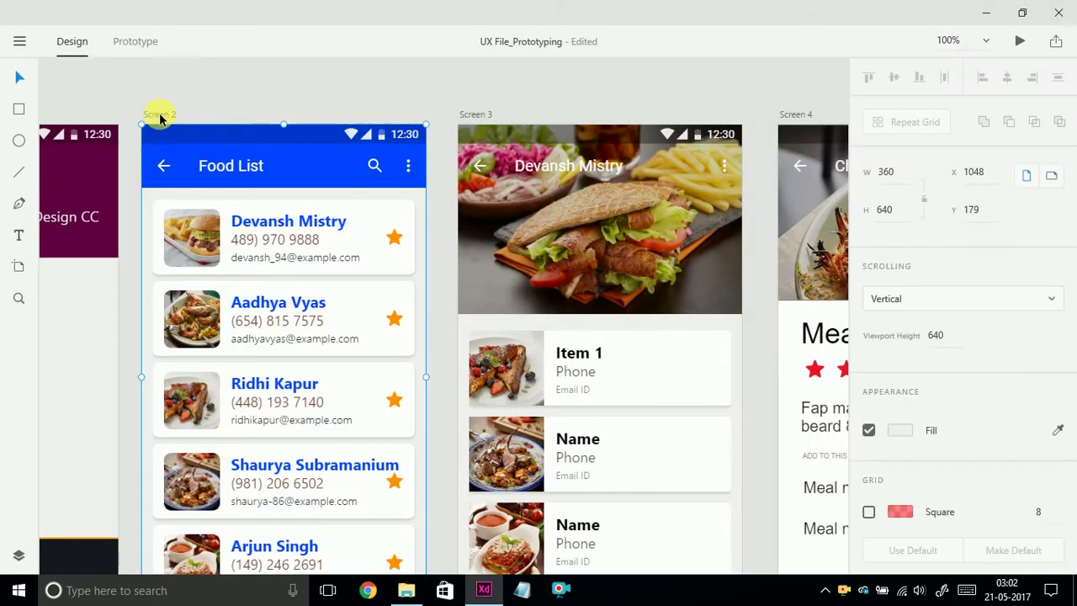
pyautogui.click(443, 107)
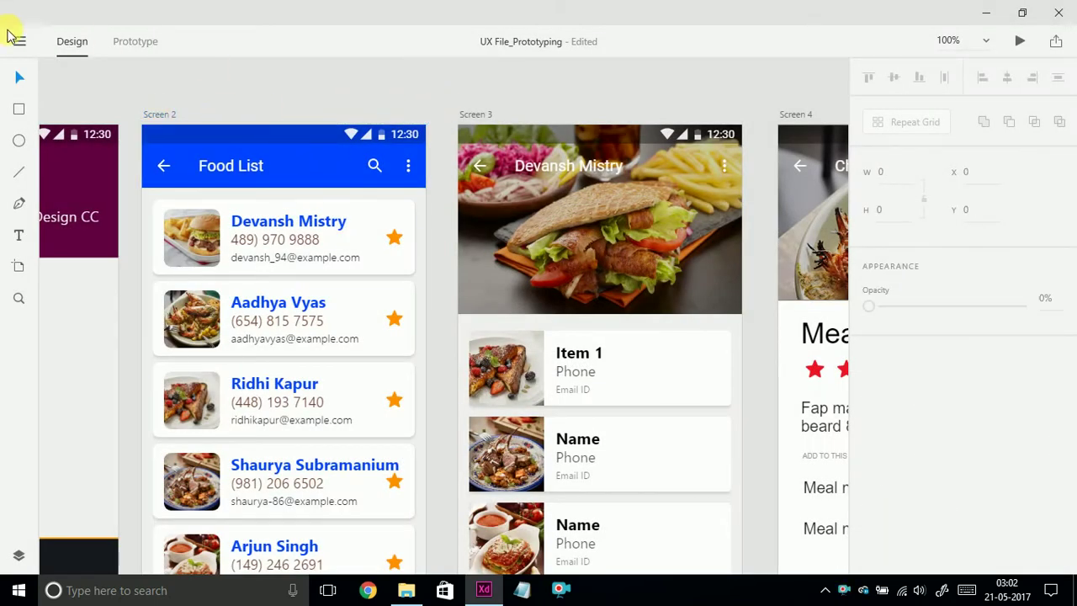
# Export all artboards as SVG with embedded images into the Desktop's Assets Slicings folder.
pyautogui.click(15, 37)
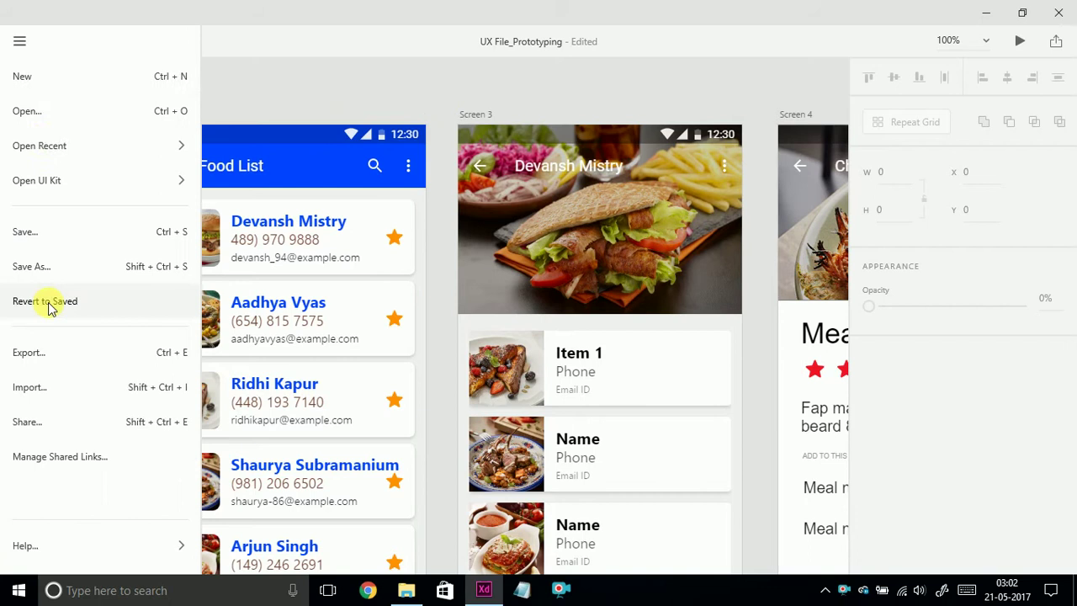
pyautogui.click(39, 351)
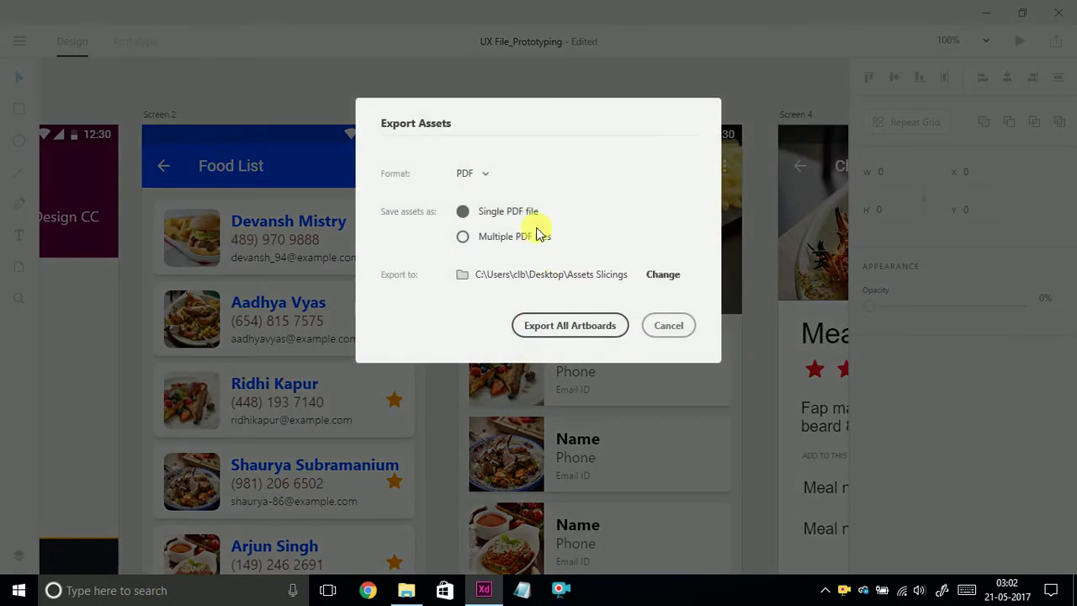
pyautogui.click(488, 177)
pyautogui.click(466, 231)
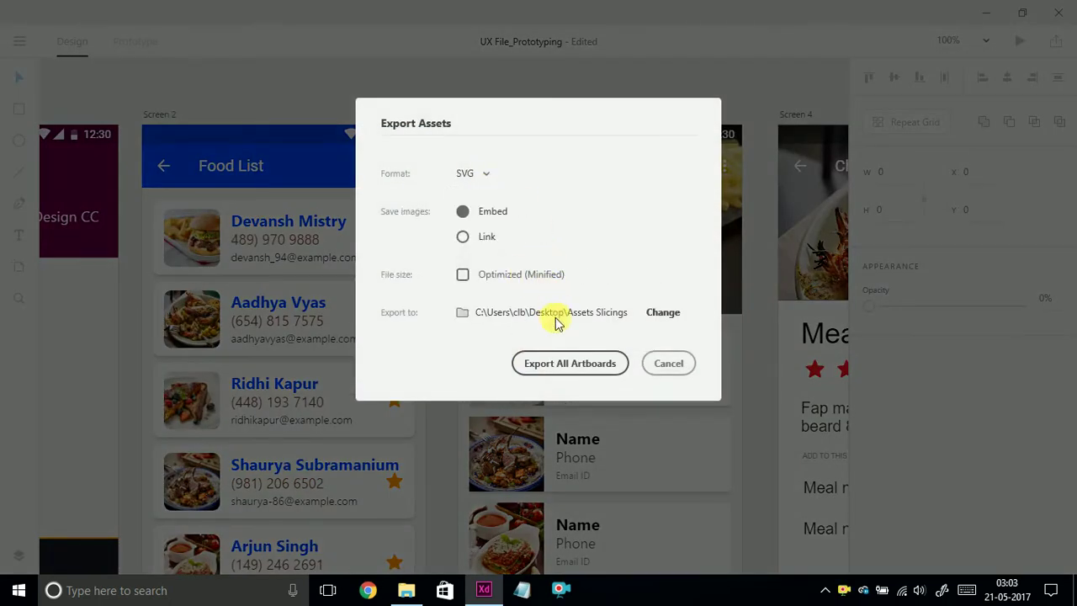
pyautogui.click(579, 368)
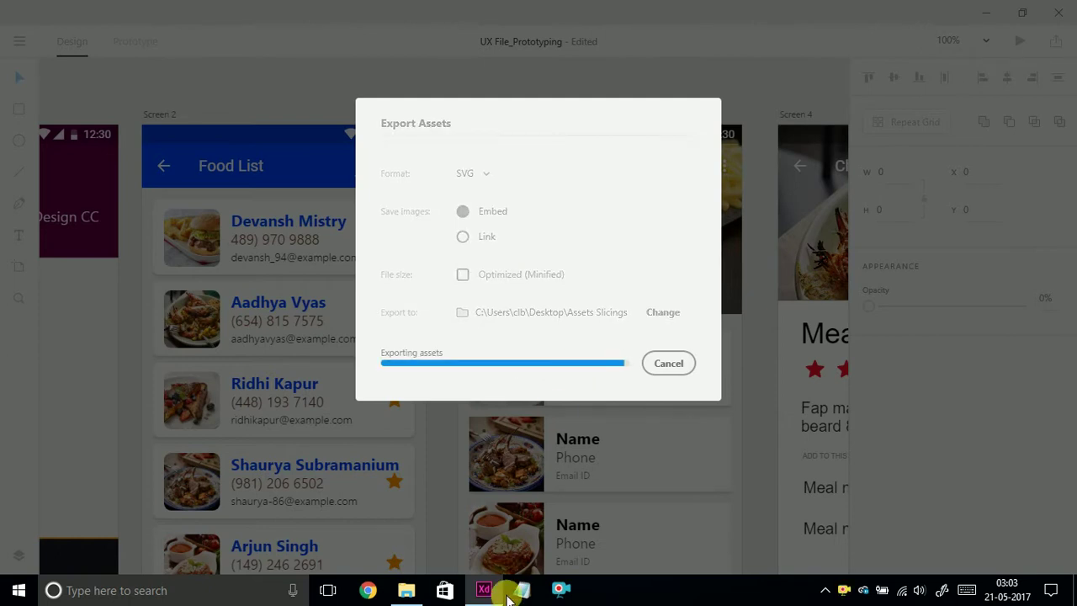
# Switch to File Explorer, view the exported Screen 2 SVG in a maximized browser window, and close it.
pyautogui.click(409, 590)
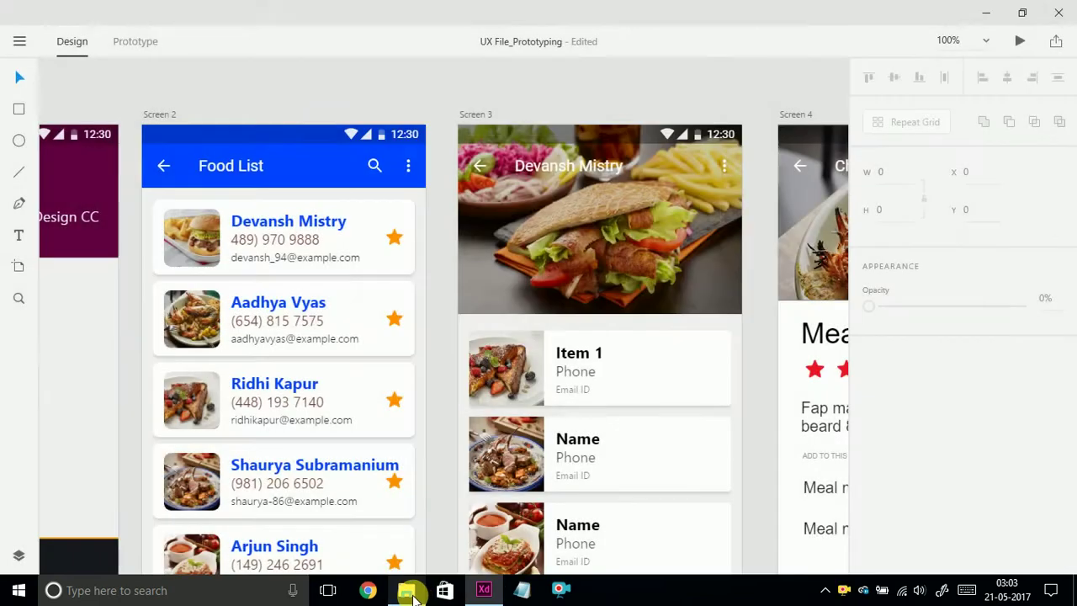
pyautogui.click(320, 178)
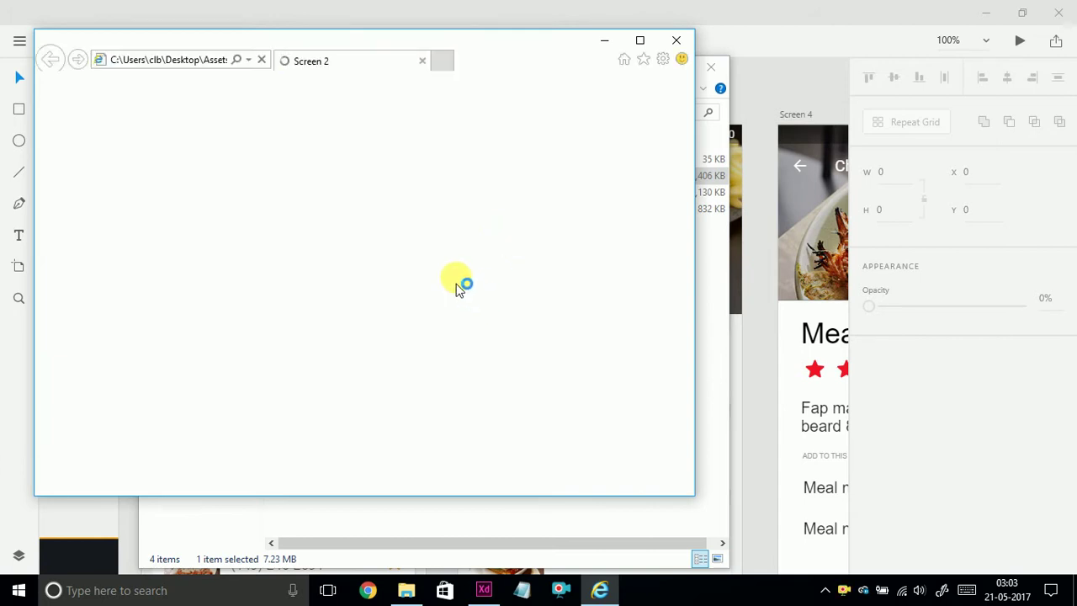
pyautogui.click(641, 42)
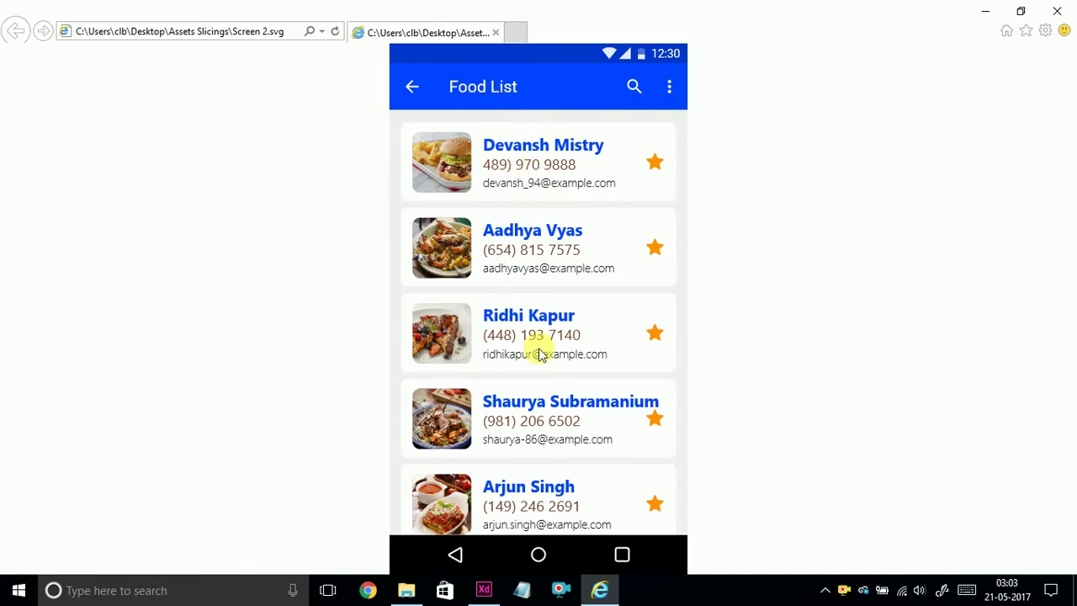
pyautogui.click(1057, 11)
# Delete the Screen 1 to Screen 4 SVG files from the Assets Slicings folder and close File Explorer.
pyautogui.moveTo(370, 283); pyautogui.dragTo(305, 171)
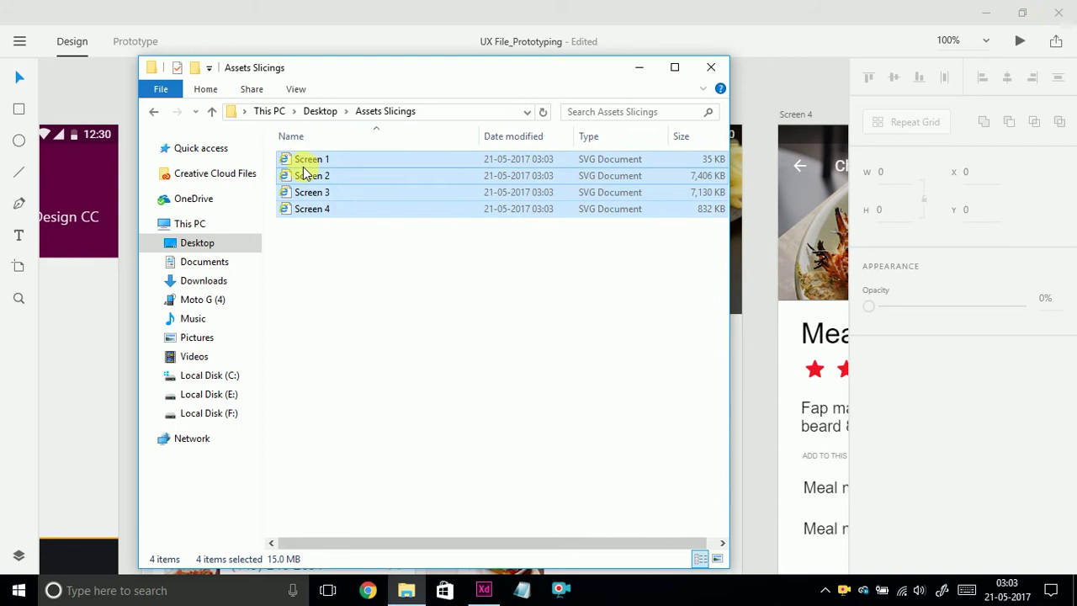
pyautogui.rightClick(304, 172)
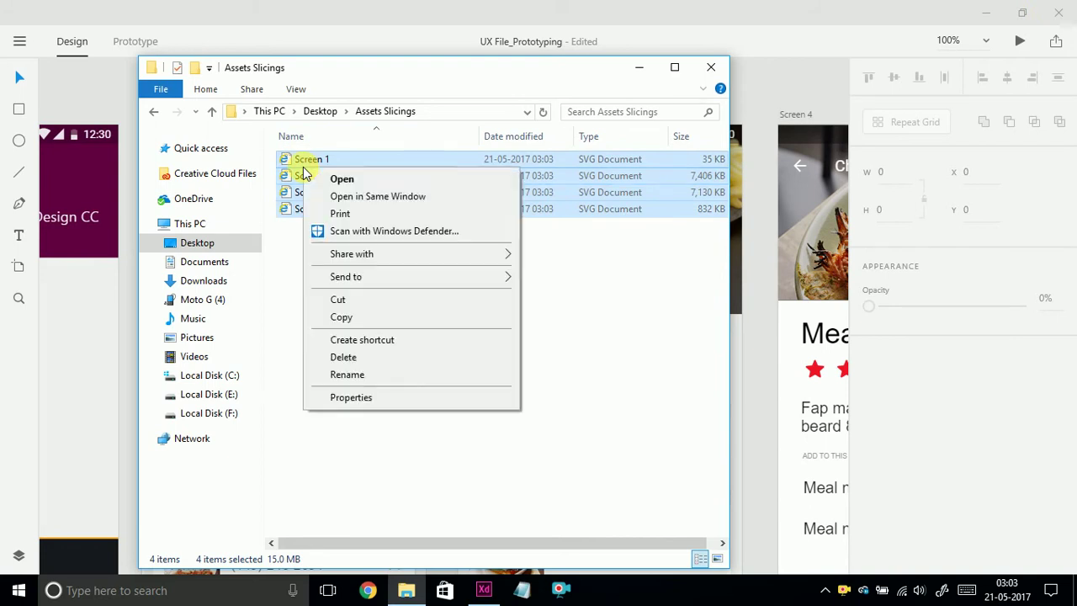
pyautogui.click(345, 357)
pyautogui.click(713, 67)
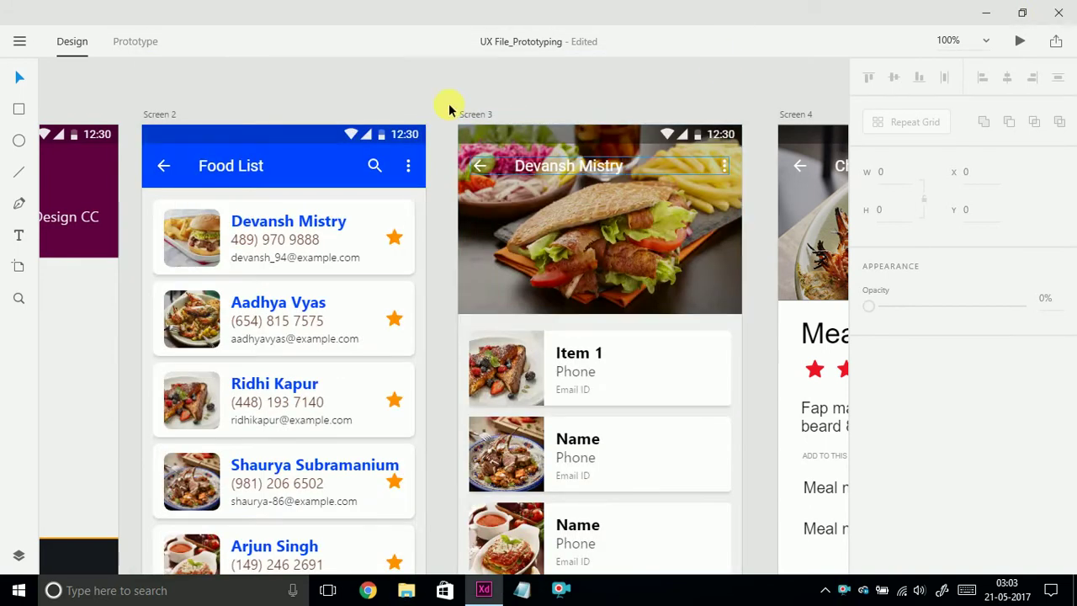
# Export all artboards as optimized (minified) SVG with linked images into the Desktop's Assets Slicings folder.
pyautogui.click(20, 41)
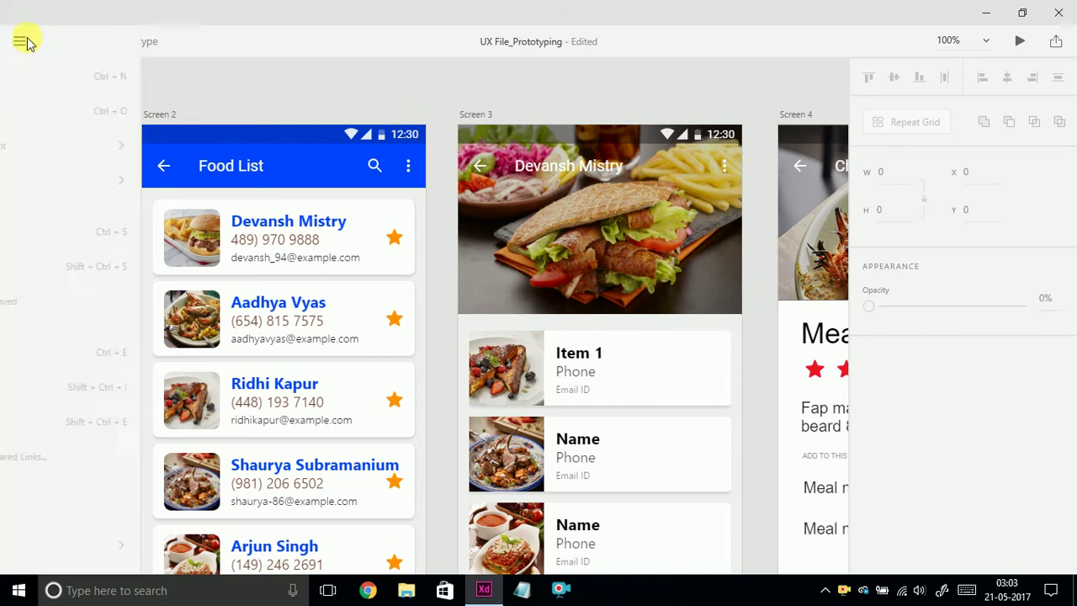
pyautogui.click(34, 354)
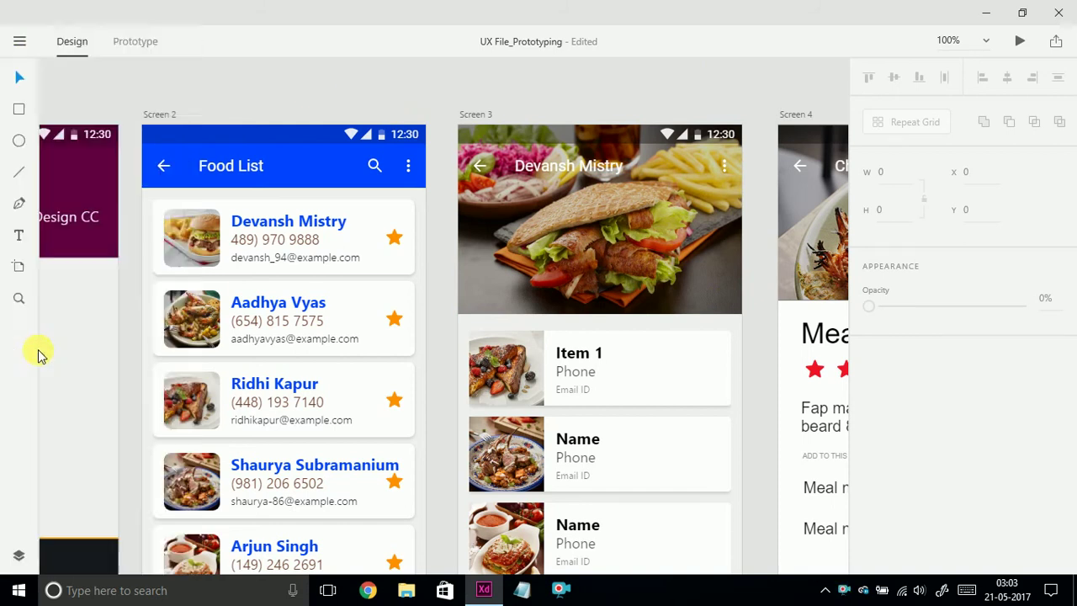
pyautogui.click(468, 239)
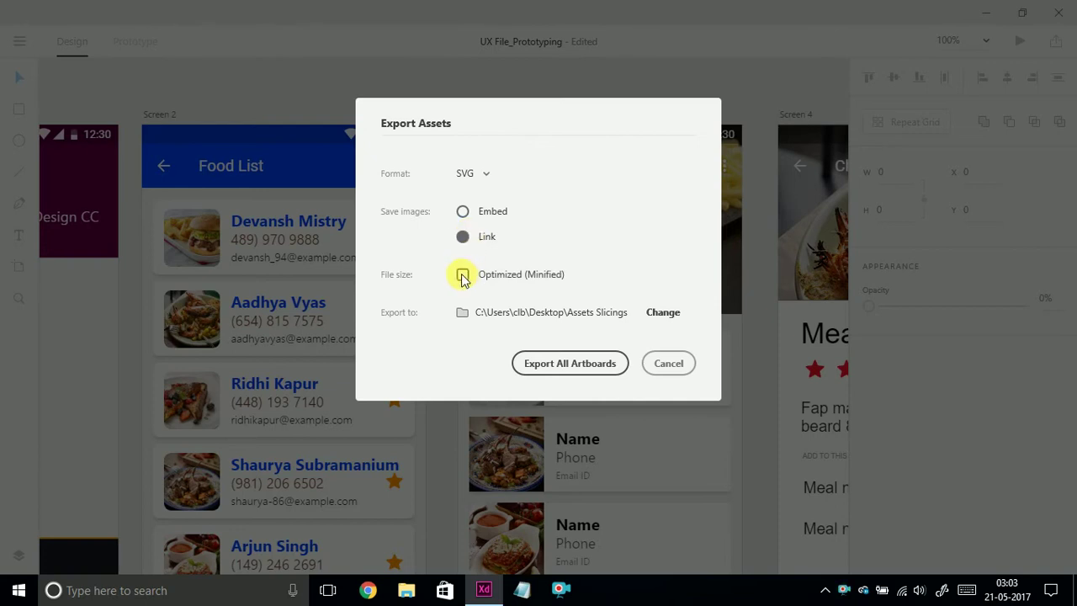
pyautogui.click(463, 211)
pyautogui.click(463, 237)
pyautogui.click(561, 367)
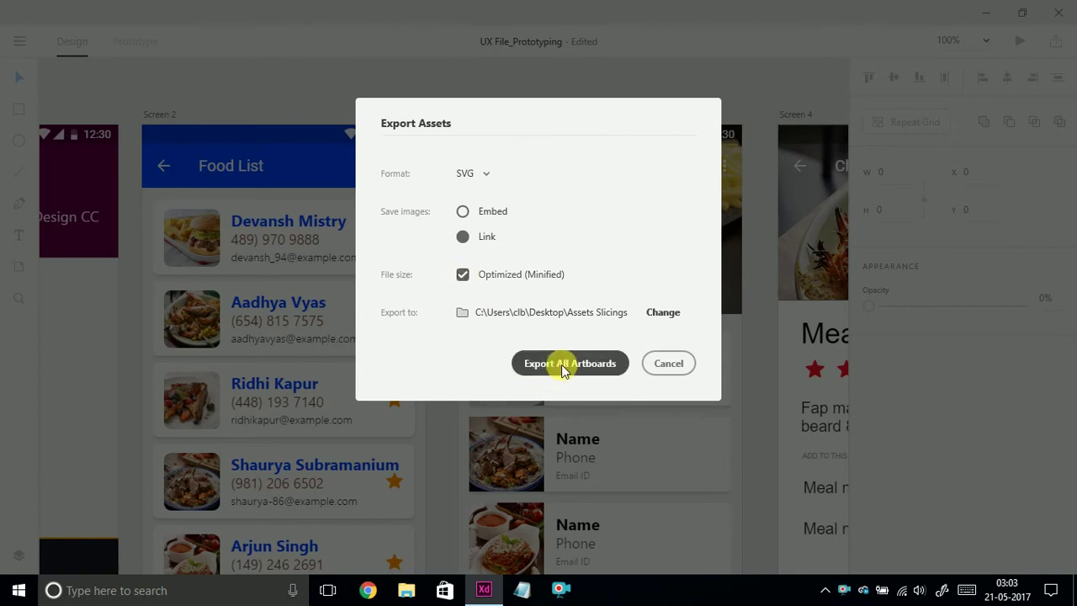
pyautogui.click(562, 364)
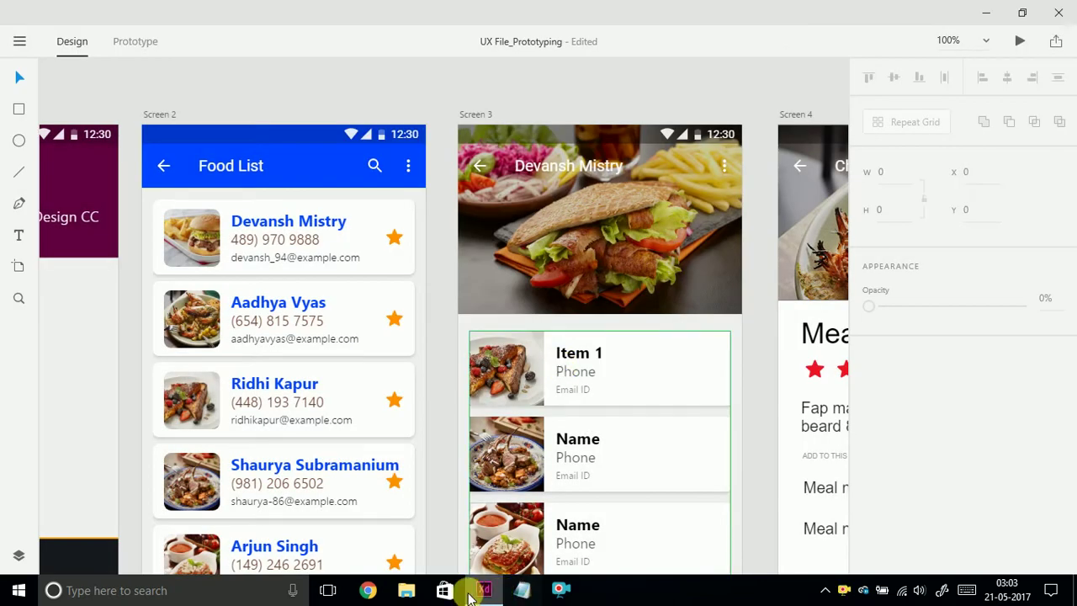
# Switch to File Explorer, open the Desktop's Assets Slicings folder, and display its files as large icons.
pyautogui.click(410, 590)
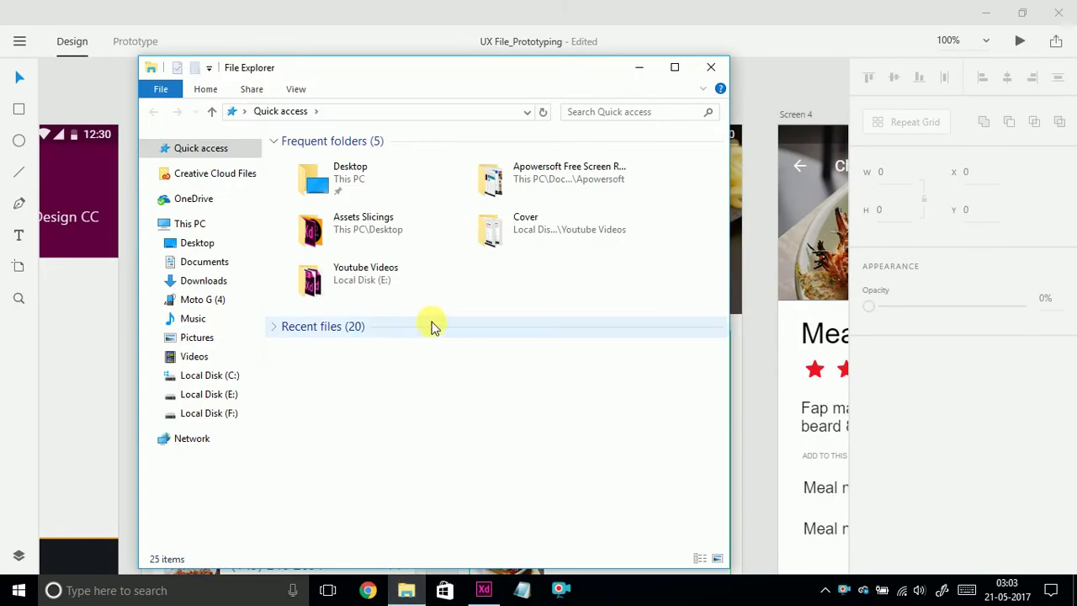
pyautogui.click(198, 244)
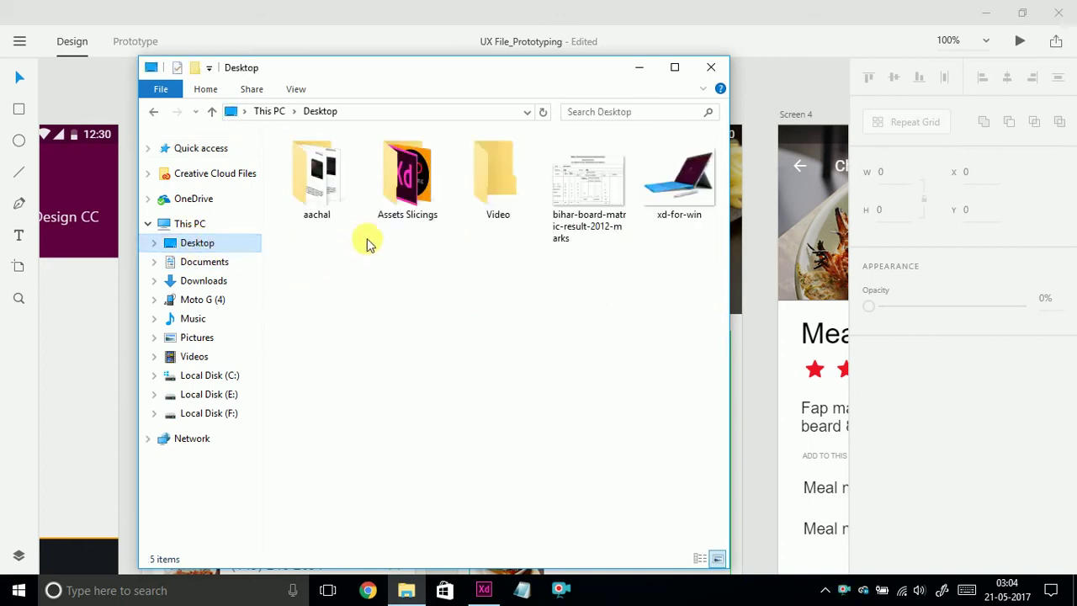
pyautogui.doubleClick(413, 195)
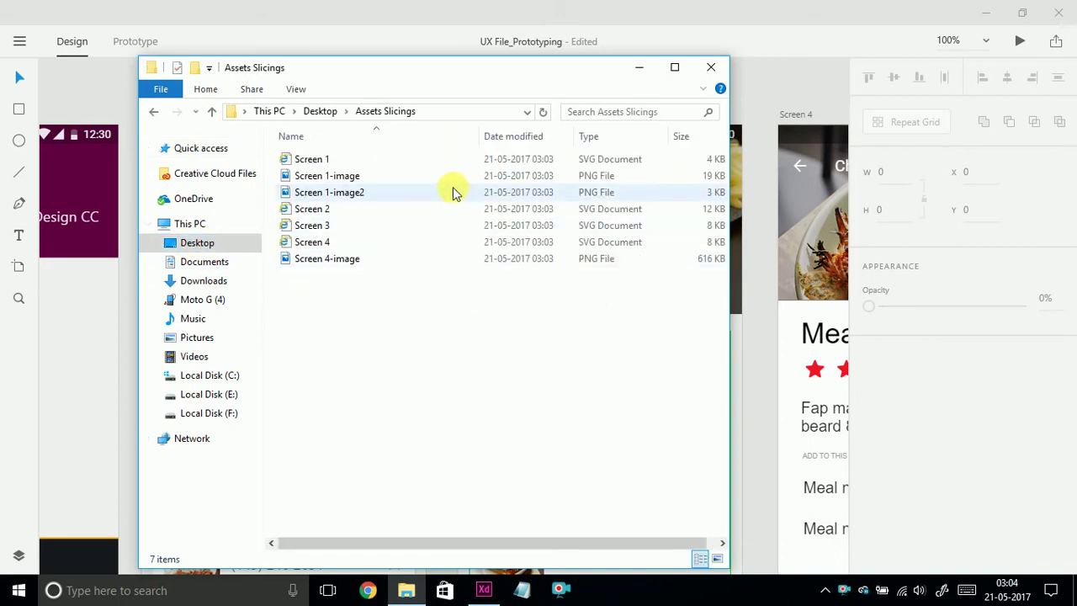
pyautogui.click(294, 90)
pyautogui.click(341, 112)
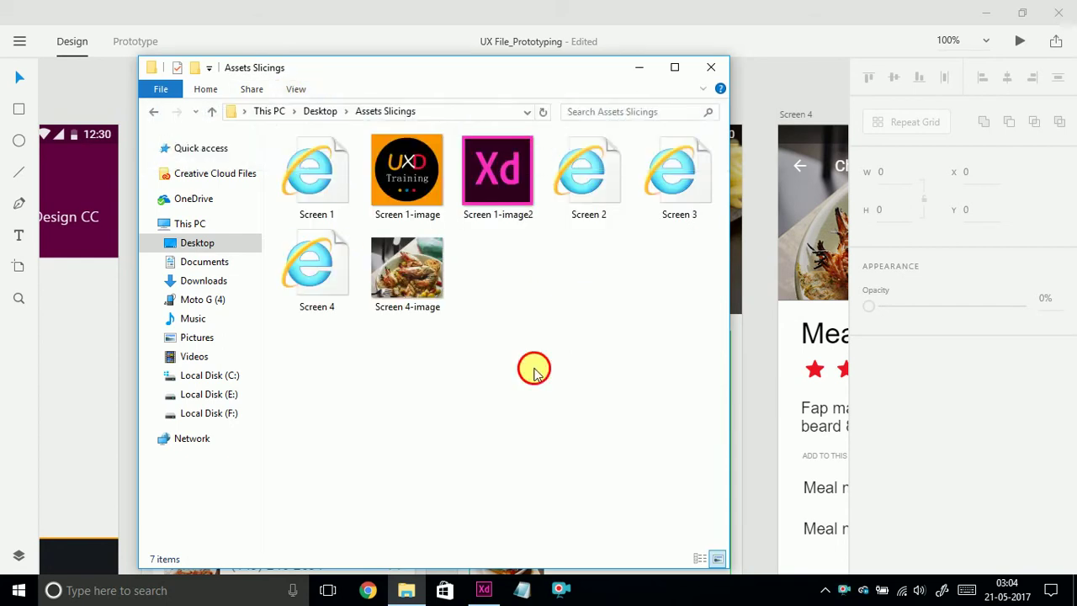
# Examine the linked PNG images beside the SVG files, view the Screen 1 SVG in the browser, and close it.
pyautogui.click(407, 173)
pyautogui.moveTo(495, 330)
pyautogui.mouseDown()
pyautogui.moveTo(469, 215)
pyautogui.moveTo(376, 148)
pyautogui.mouseUp()
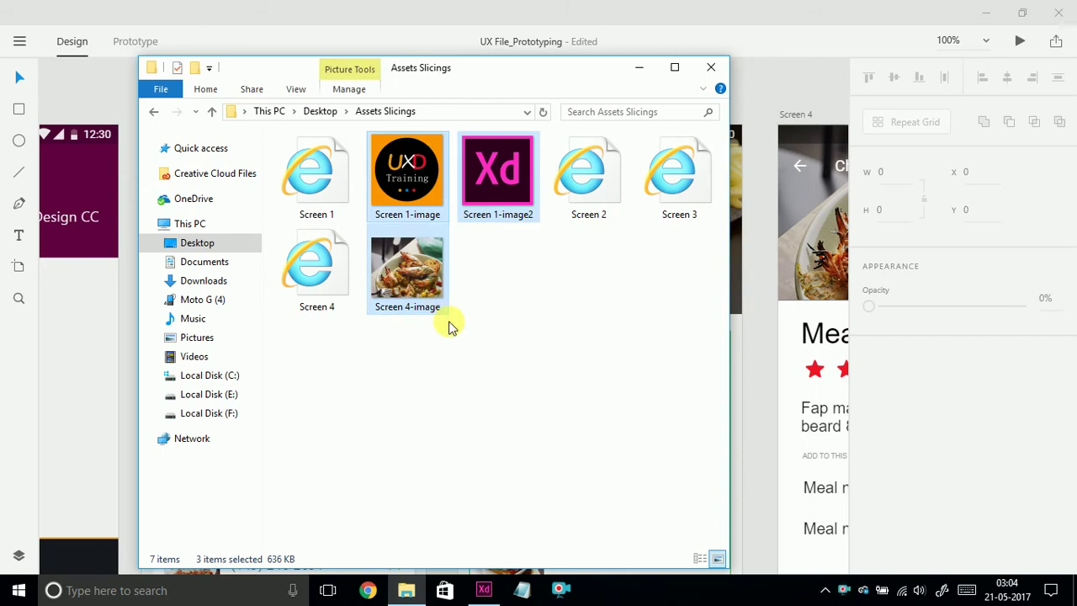
pyautogui.click(416, 273)
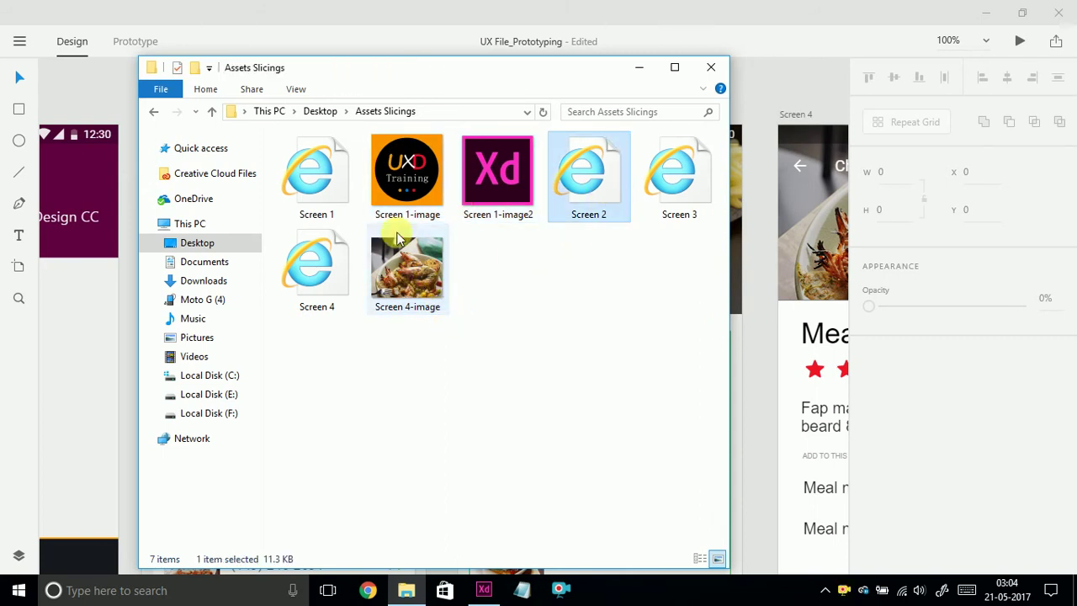
pyautogui.click(407, 173)
pyautogui.moveTo(439, 314); pyautogui.dragTo(420, 181)
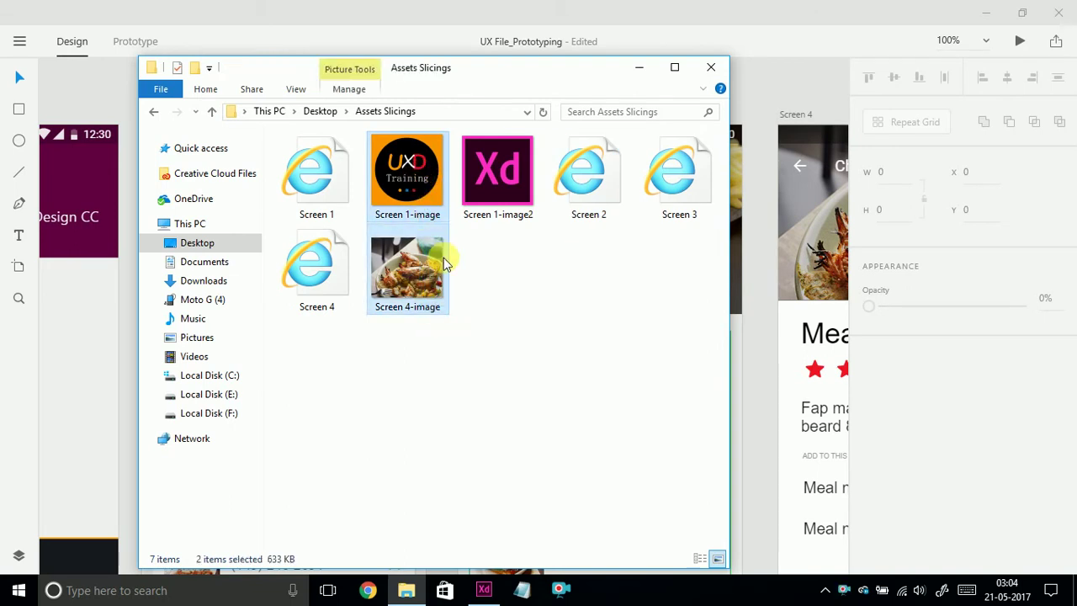
pyautogui.click(319, 177)
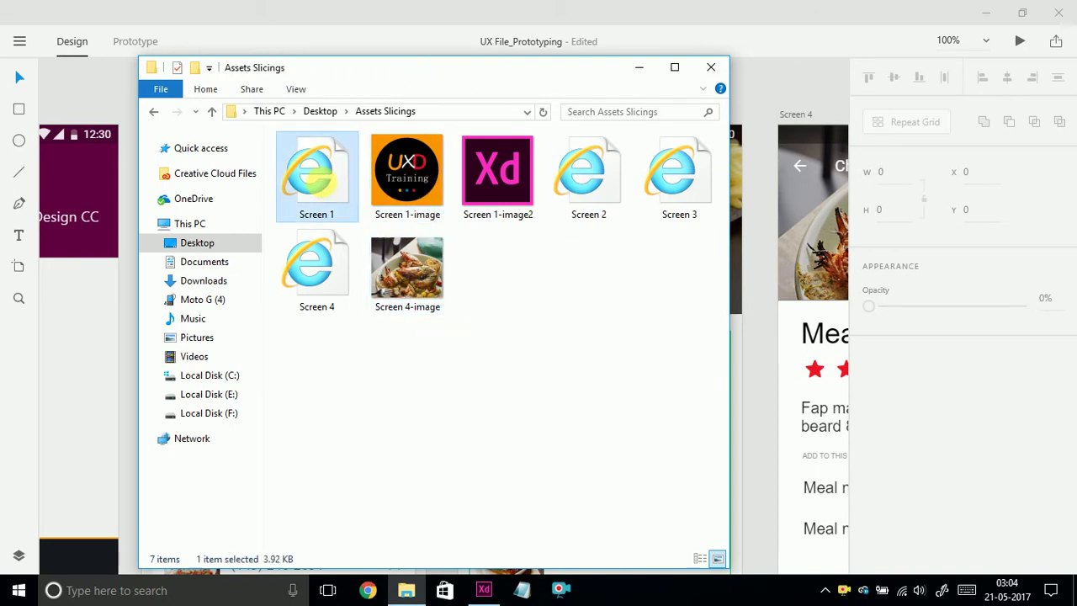
pyautogui.doubleClick(324, 193)
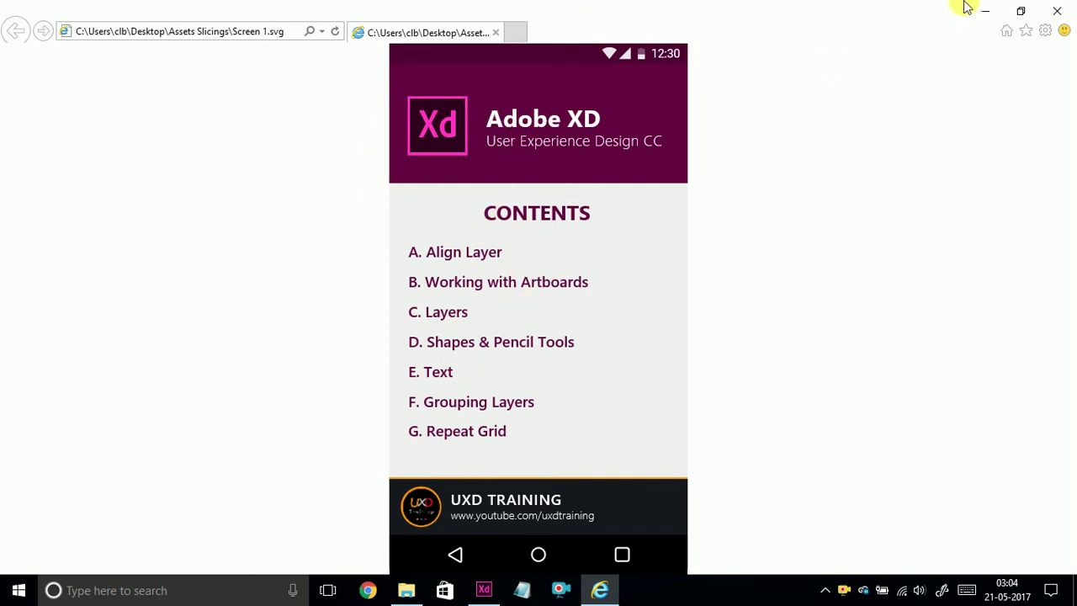
pyautogui.click(1057, 10)
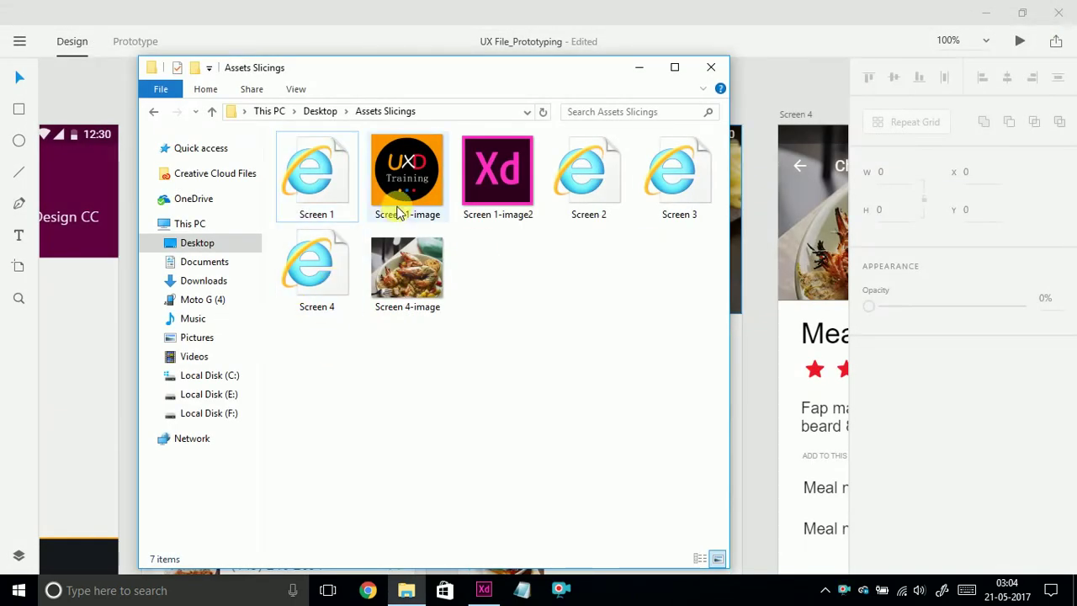
# Delete the linked Screen 1-image PNG from the Assets Slicings folder.
pyautogui.click(400, 212)
pyautogui.rightClick(400, 202)
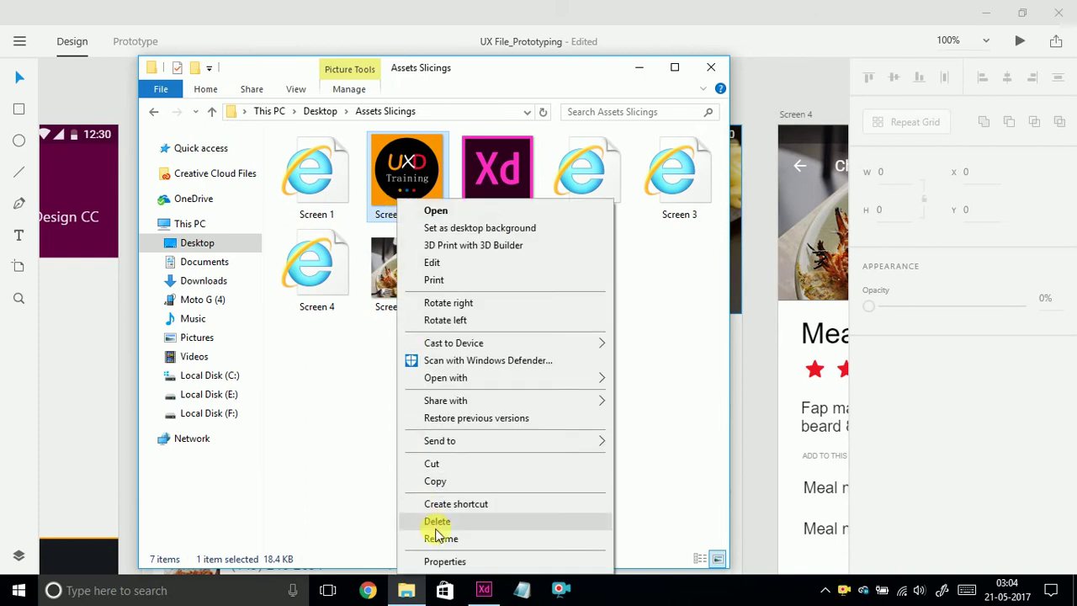
pyautogui.click(436, 521)
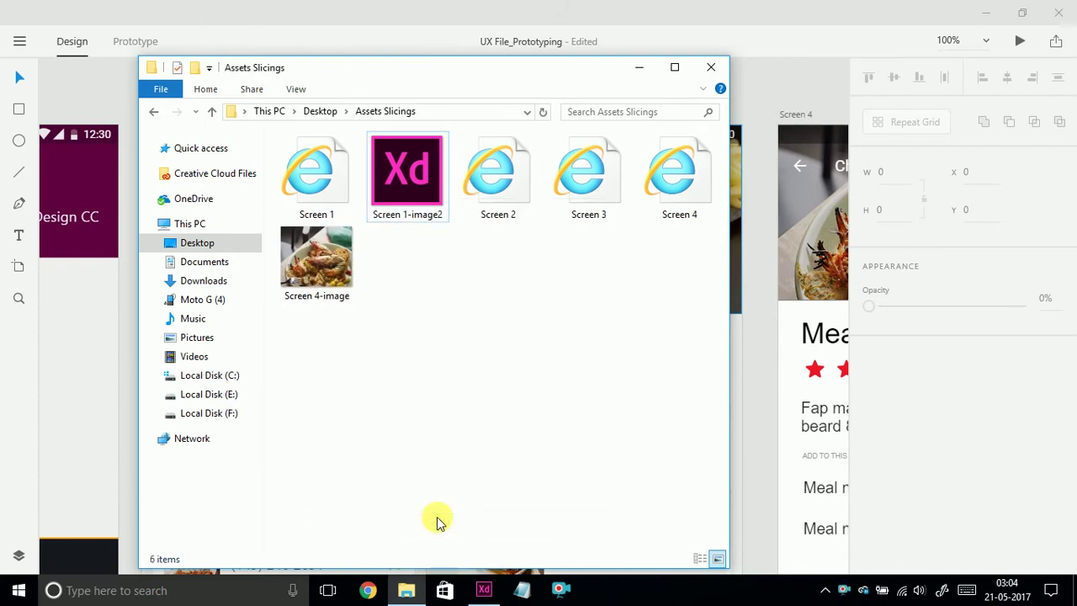
# Compare the Screen 1 artboard in Adobe XD with the Screen 1 SVG in the browser, and close the browser.
pyautogui.moveTo(310, 67); pyautogui.dragTo(496, 85)
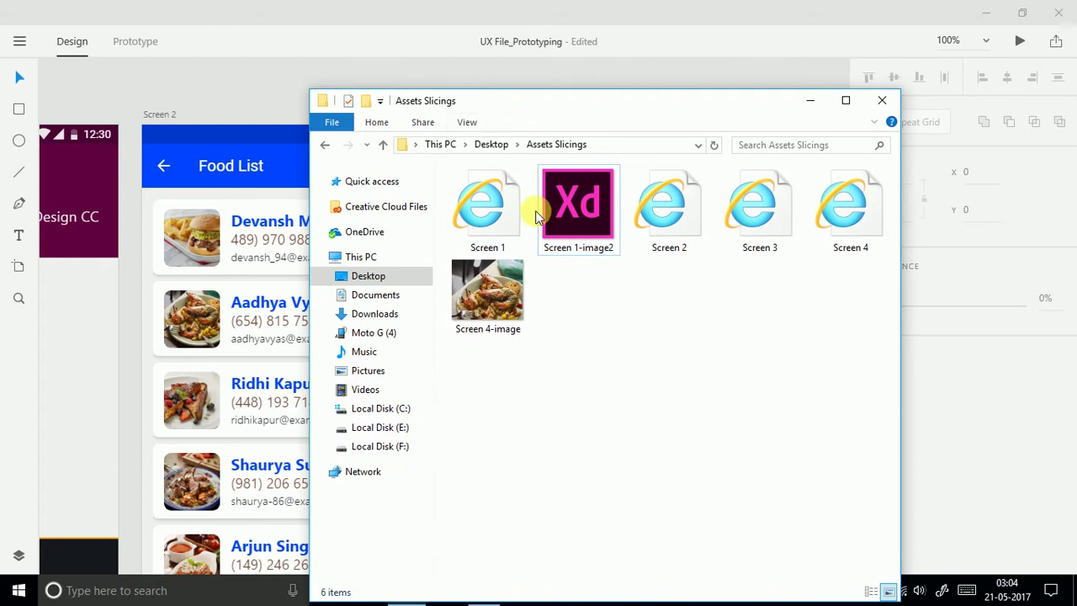
pyautogui.click(165, 127)
pyautogui.hscroll(-5, 427, 109)
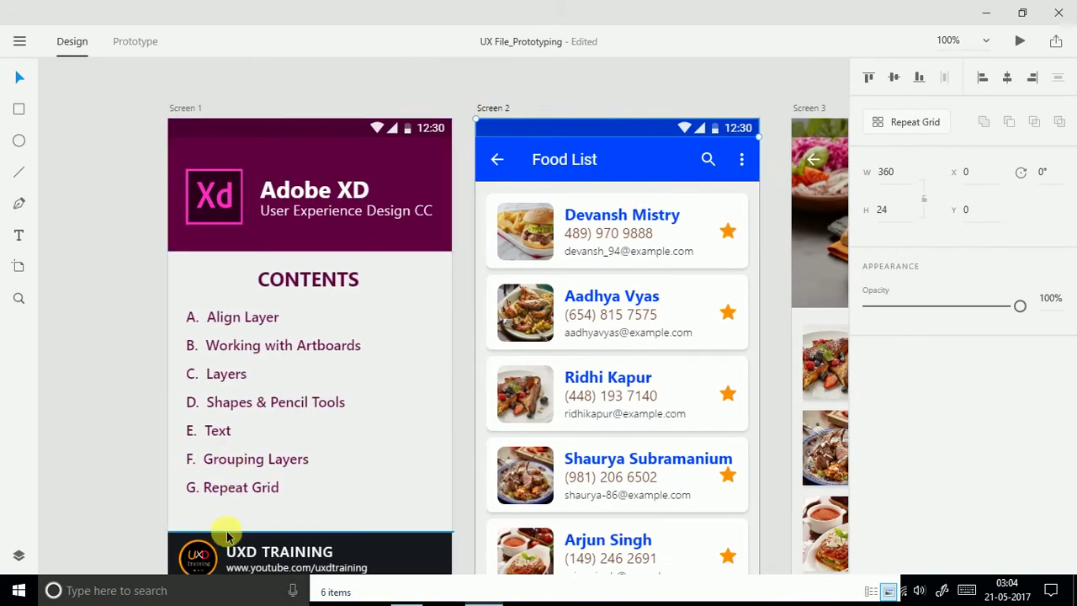
pyautogui.hotkey('alt', 'Tab')
pyautogui.click(492, 220)
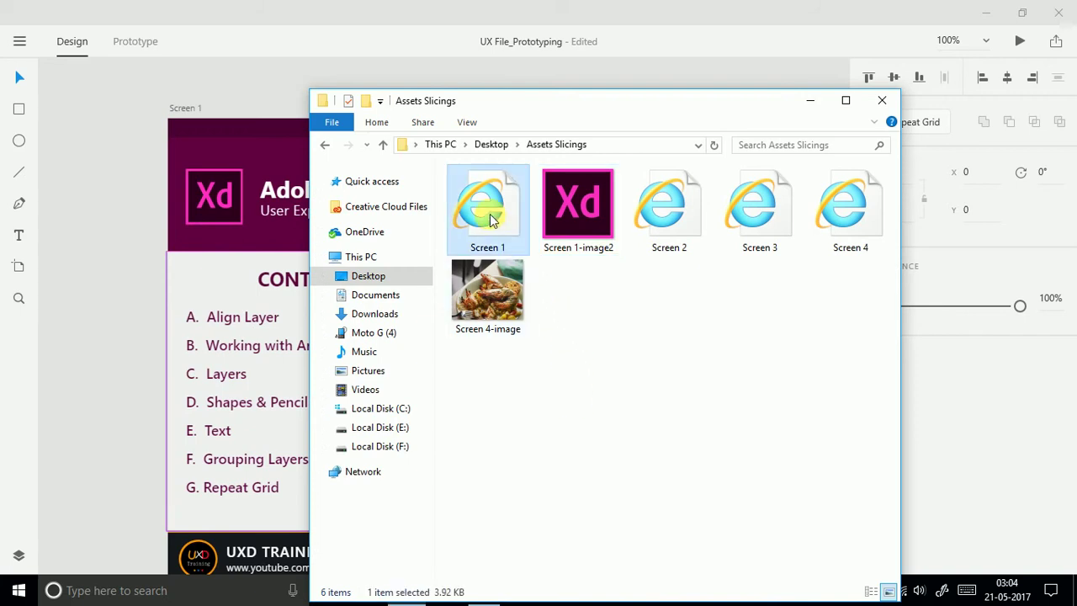
pyautogui.doubleClick(489, 214)
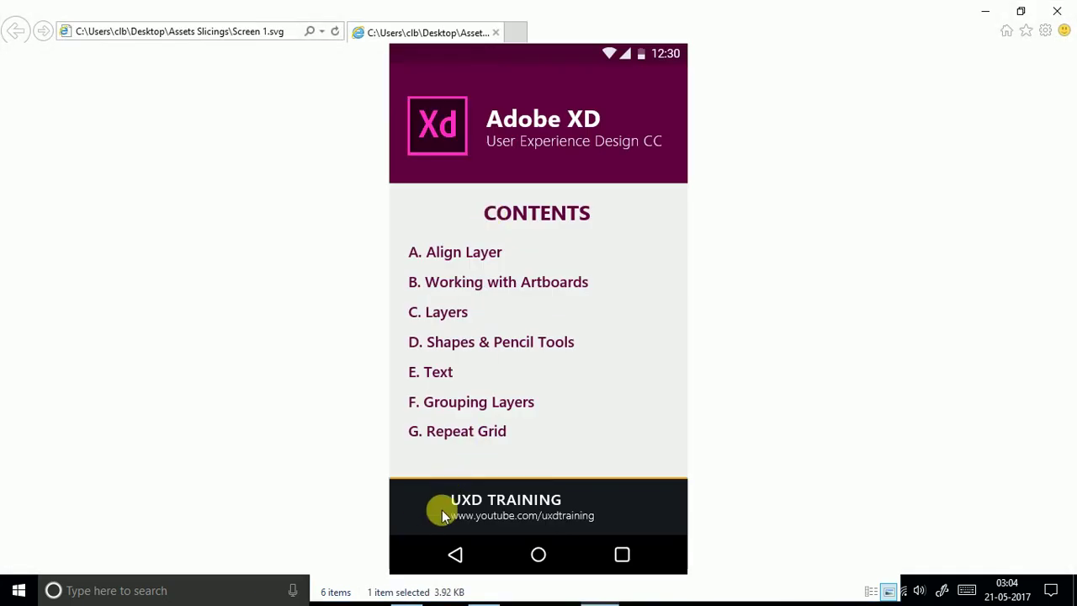
pyautogui.click(1057, 11)
# Delete the linked Screen 1-image2 PNG, view the Screen 1 SVG again in the browser, and close it.
pyautogui.rightClick(567, 230)
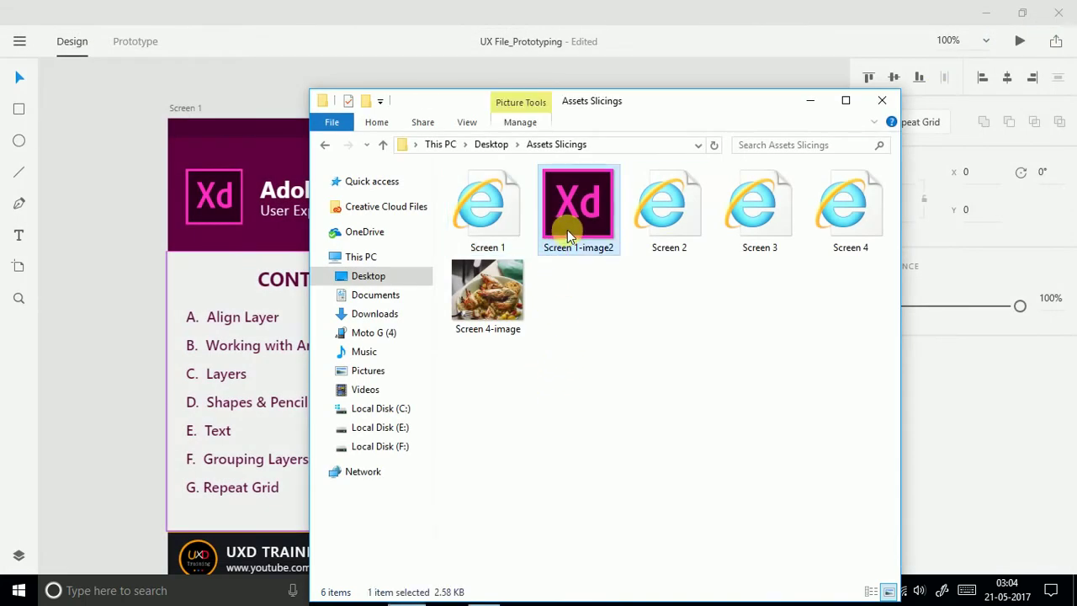
pyautogui.click(607, 521)
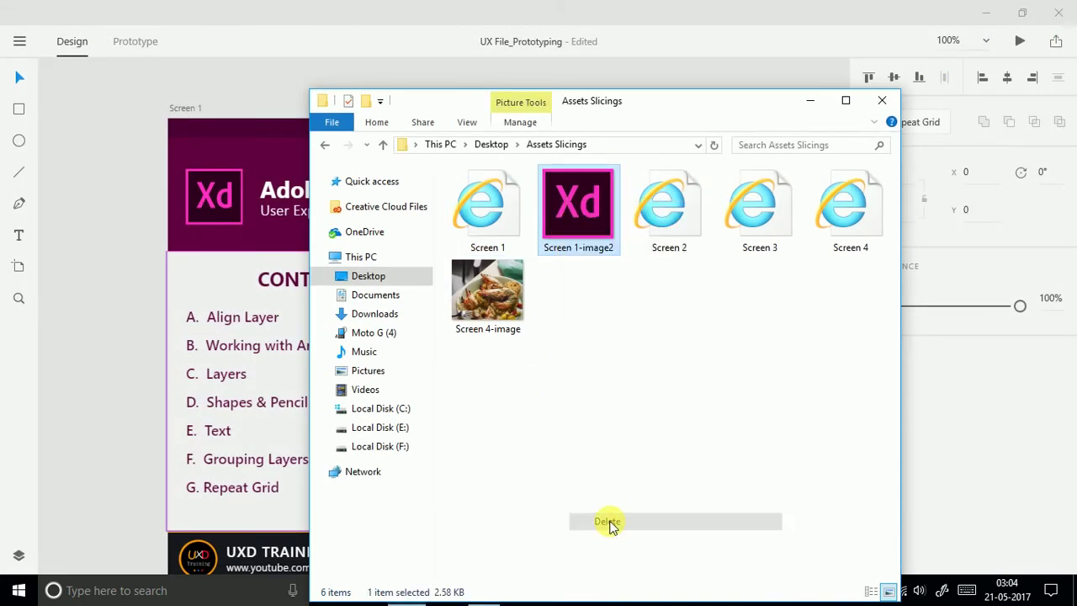
pyautogui.click(477, 216)
pyautogui.doubleClick(477, 217)
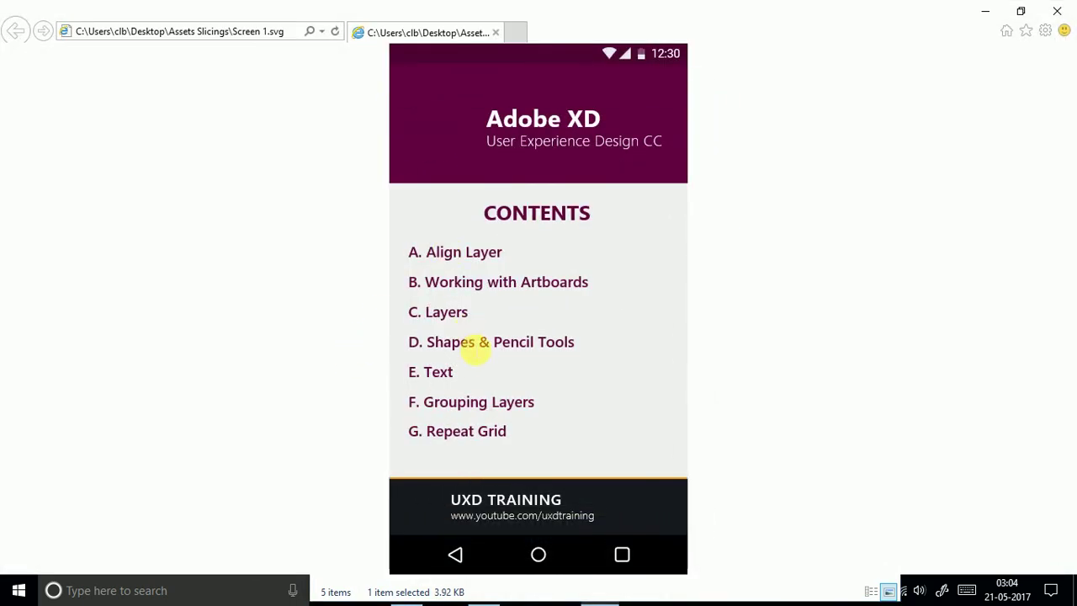
pyautogui.click(1057, 11)
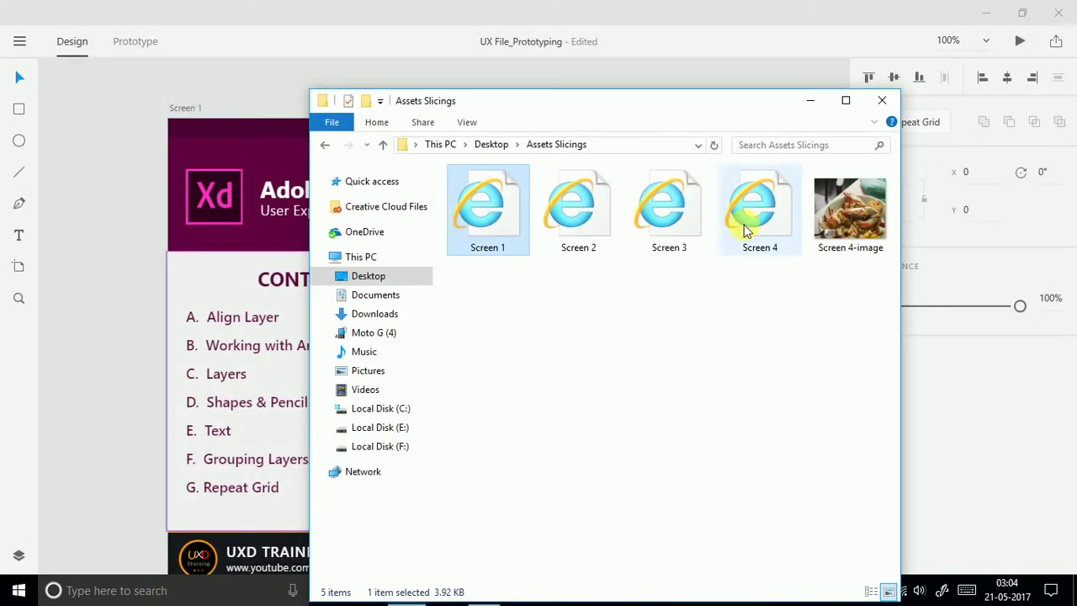
# Delete the Screen 1 to Screen 4 SVGs and the Screen 4-image PNG, and return to Adobe XD with nothing selected.
pyautogui.moveTo(846, 310); pyautogui.dragTo(474, 187)
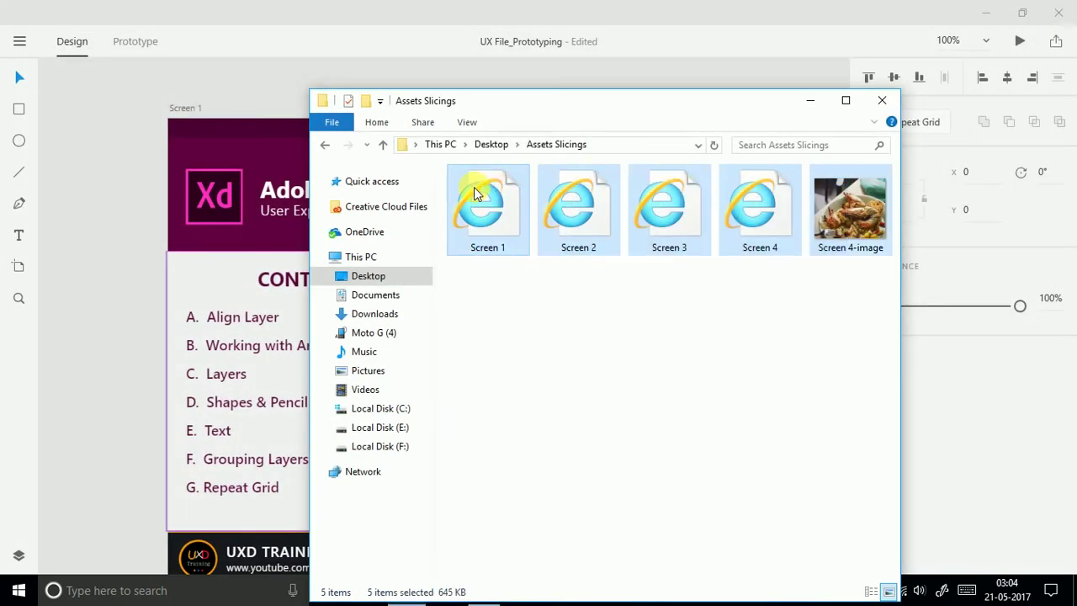
pyautogui.rightClick(474, 186)
pyautogui.click(515, 362)
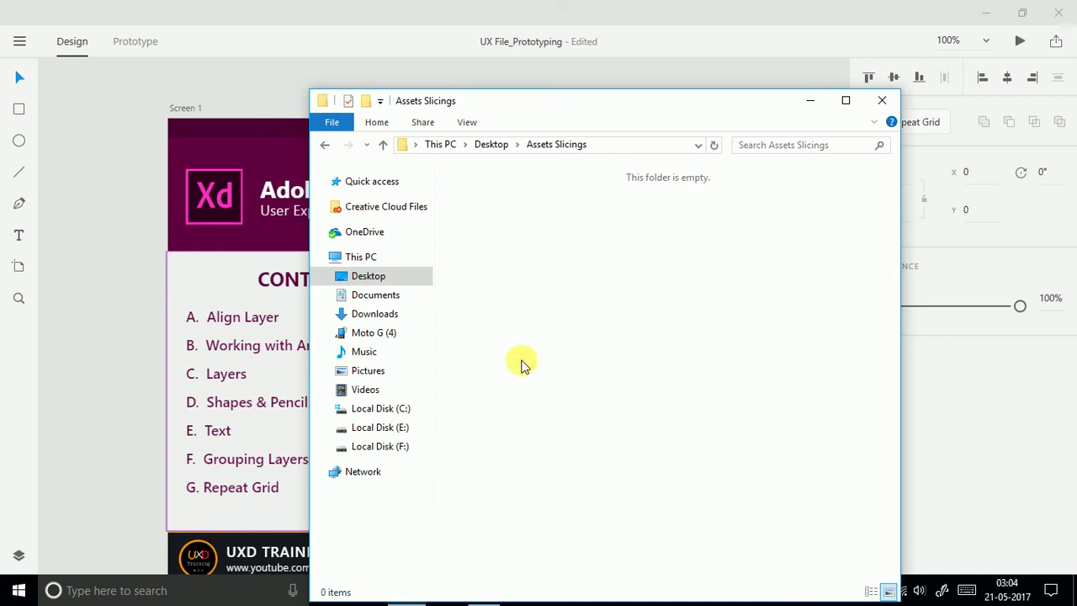
pyautogui.click(85, 196)
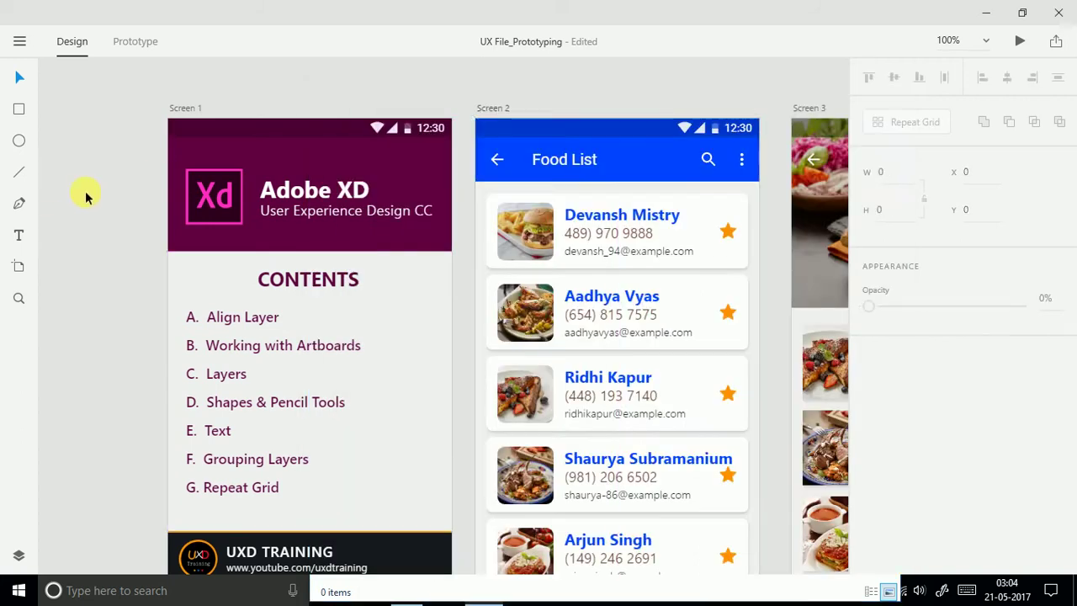
# Export all artboards as PNG for Design, designed at 1x, into the Desktop's Assets Slicings folder.
pyautogui.click(20, 40)
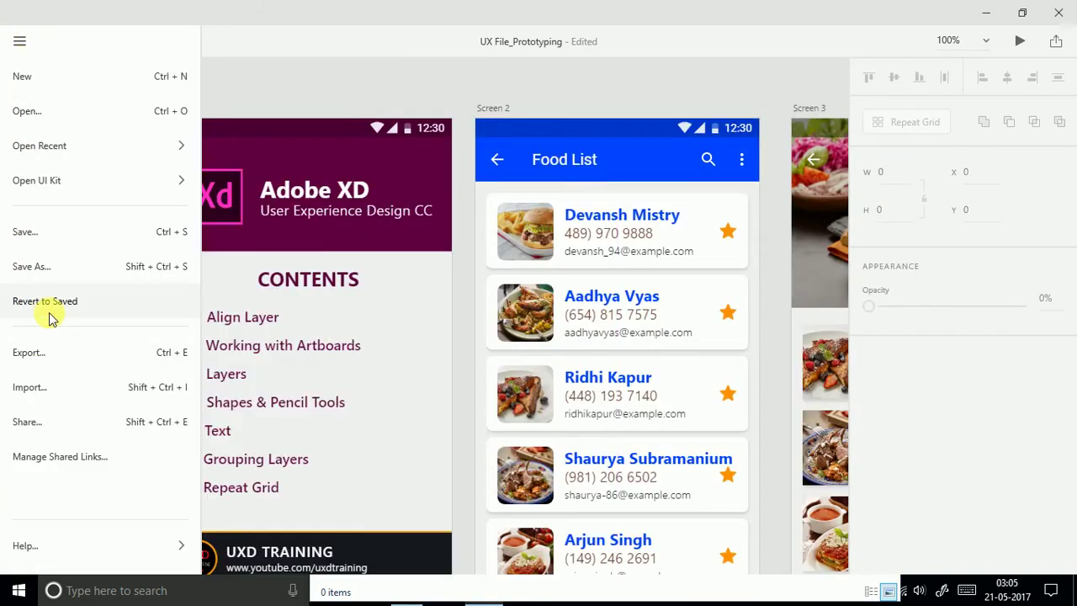
pyautogui.click(48, 352)
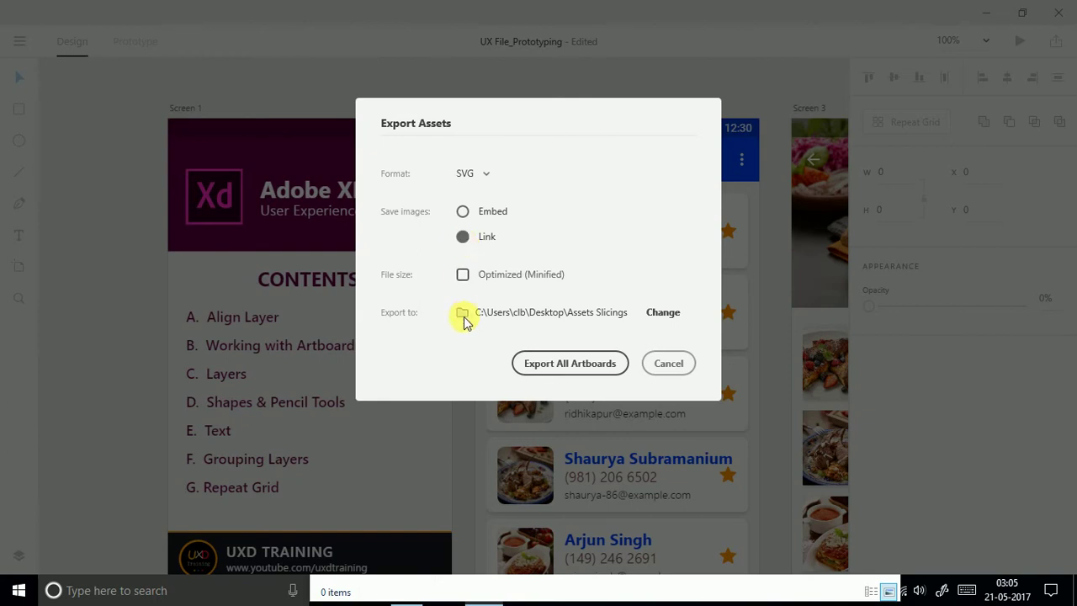
pyautogui.click(473, 175)
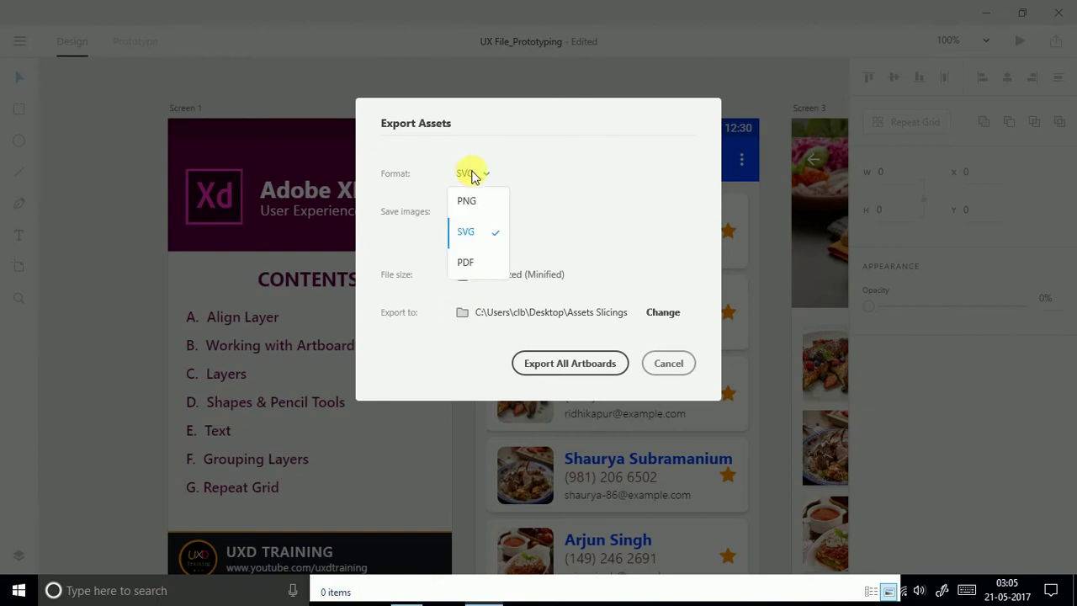
pyautogui.click(468, 201)
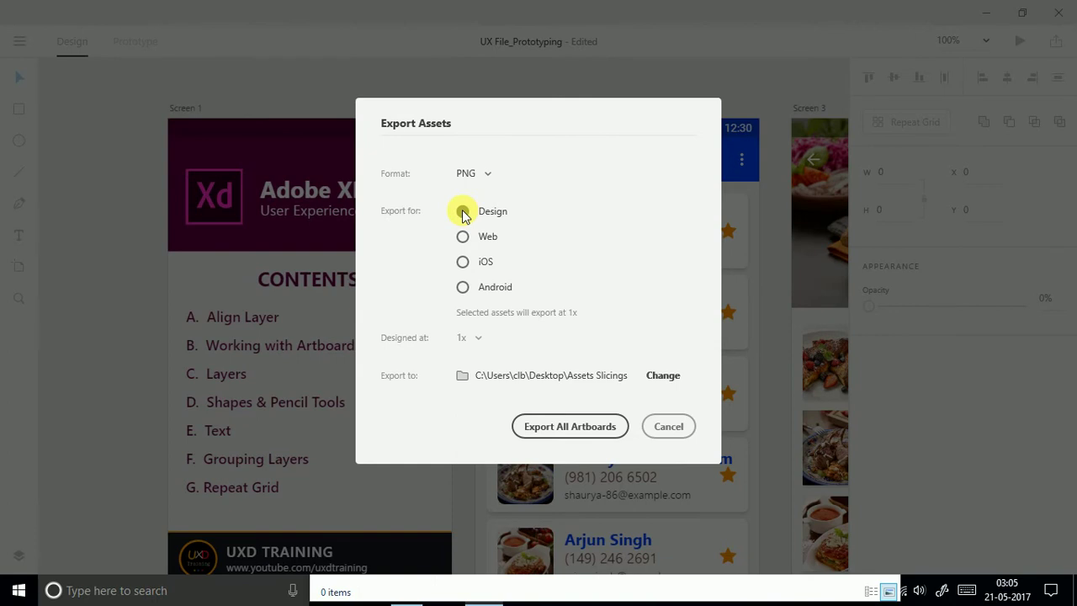
pyautogui.click(569, 437)
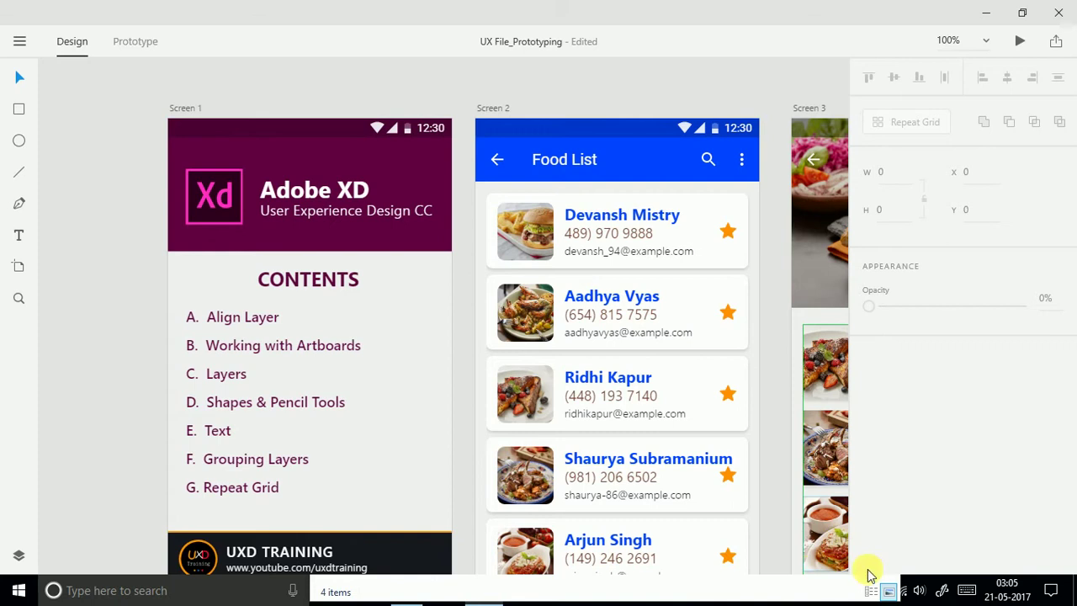
# Bring up the Assets Slicings folder, view the exported Screen 1 PNG in the photo viewer, and close the viewer.
pyautogui.click(889, 589)
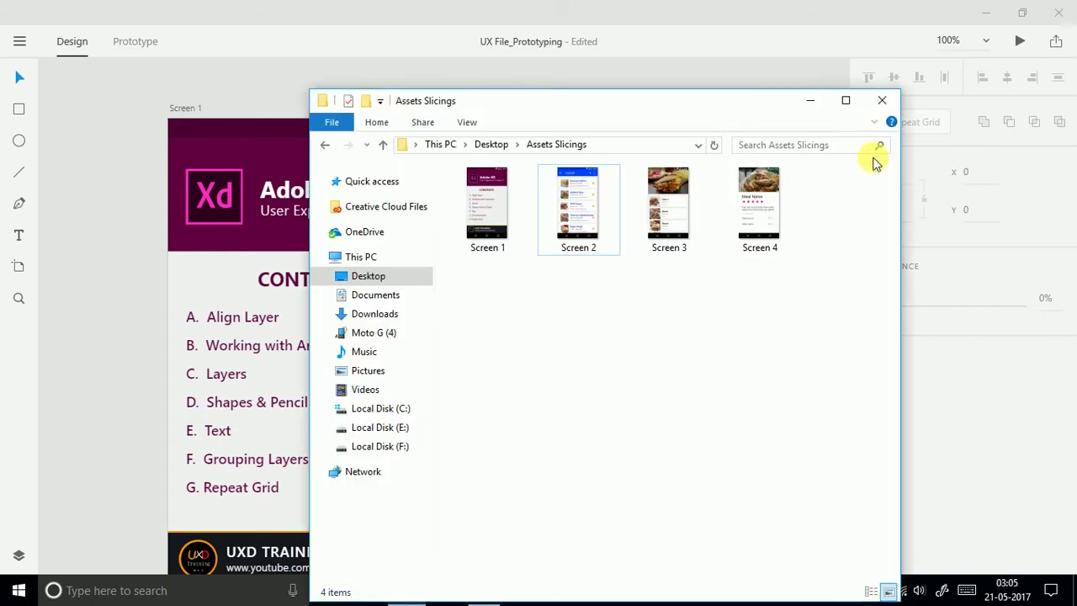
pyautogui.moveTo(661, 101); pyautogui.dragTo(622, 52)
pyautogui.click(454, 148)
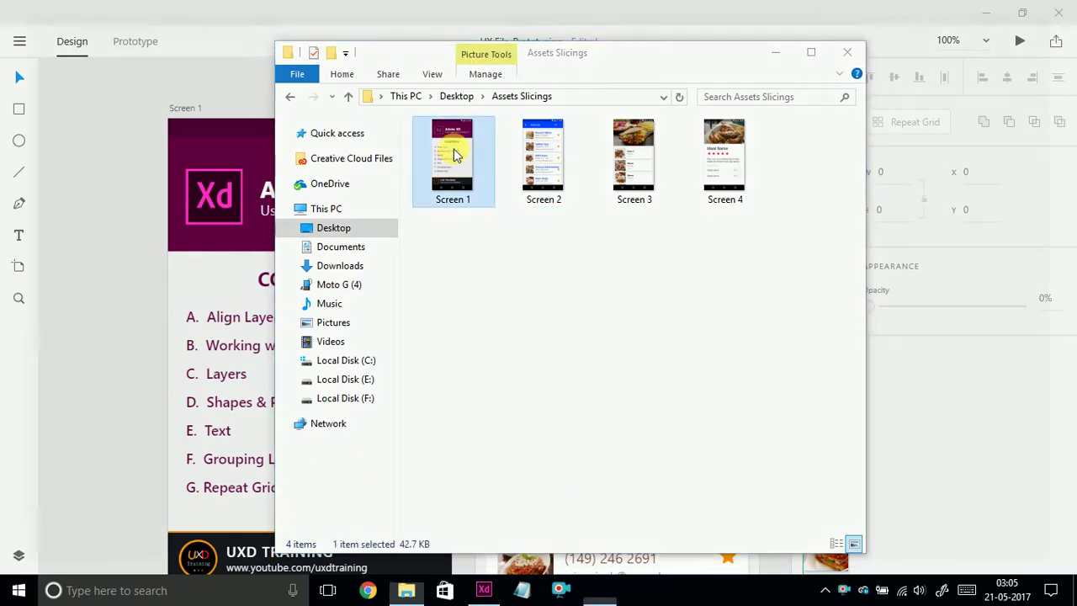
pyautogui.doubleClick(453, 148)
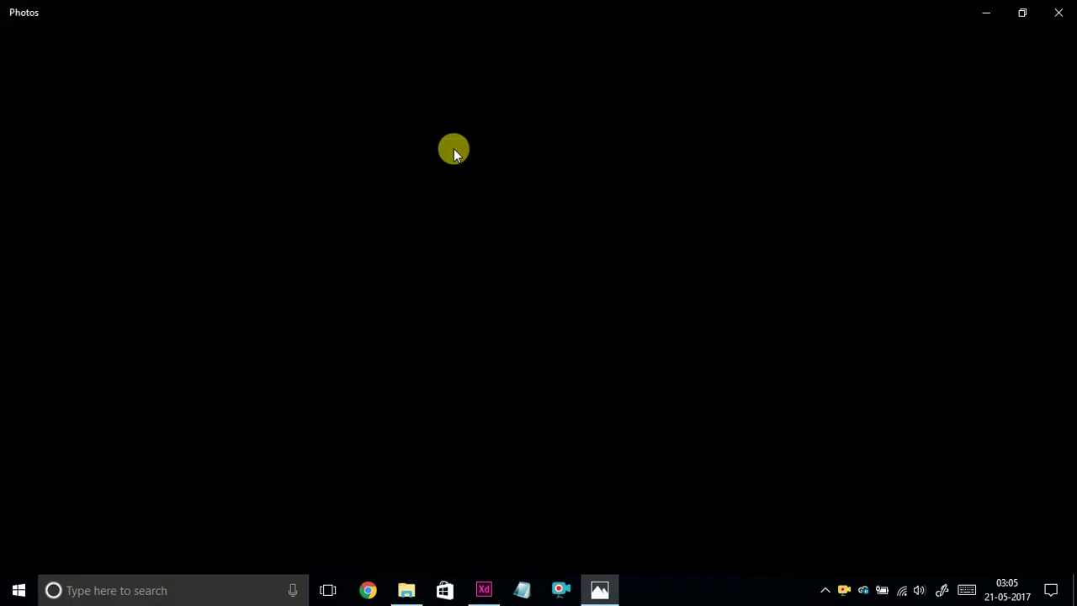
pyautogui.click(1067, 18)
pyautogui.click(644, 165)
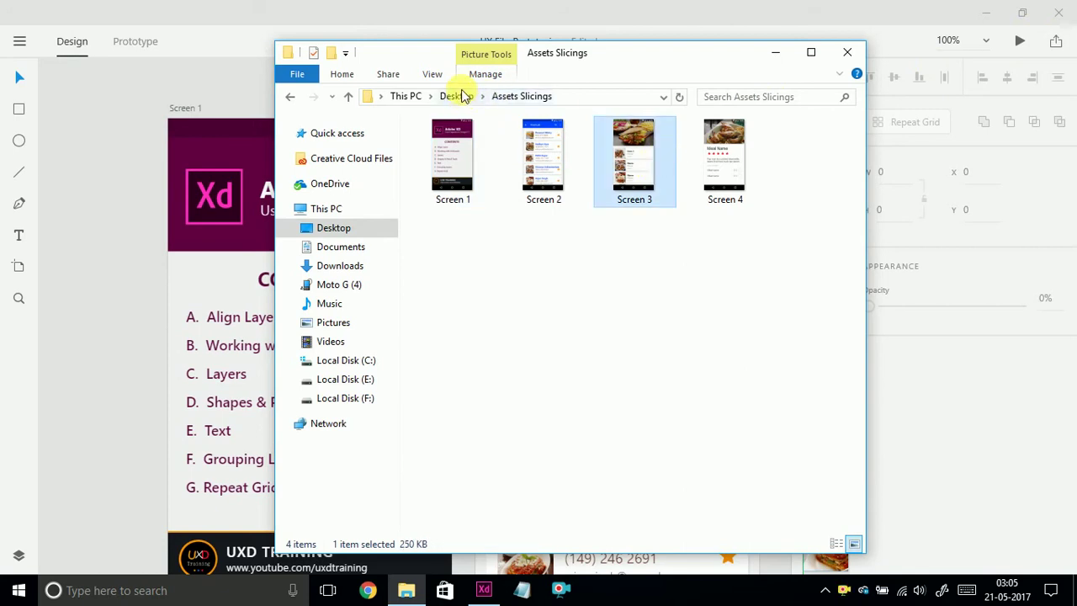
# Switch the Assets Slicings folder to the Details layout and add a Dimensions column.
pyautogui.click(430, 74)
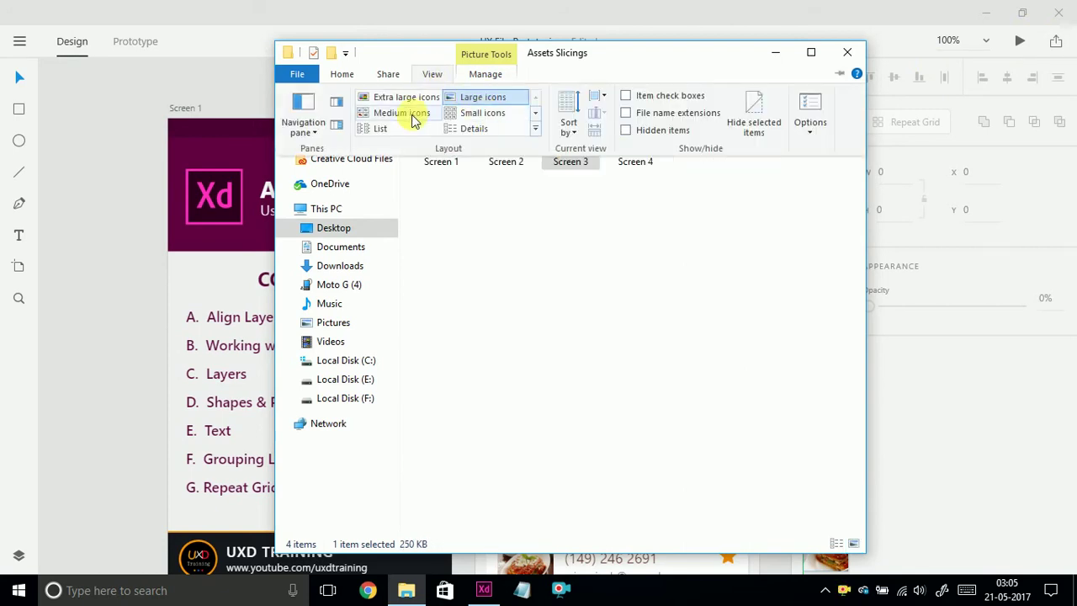
pyautogui.click(468, 128)
pyautogui.rightClick(668, 125)
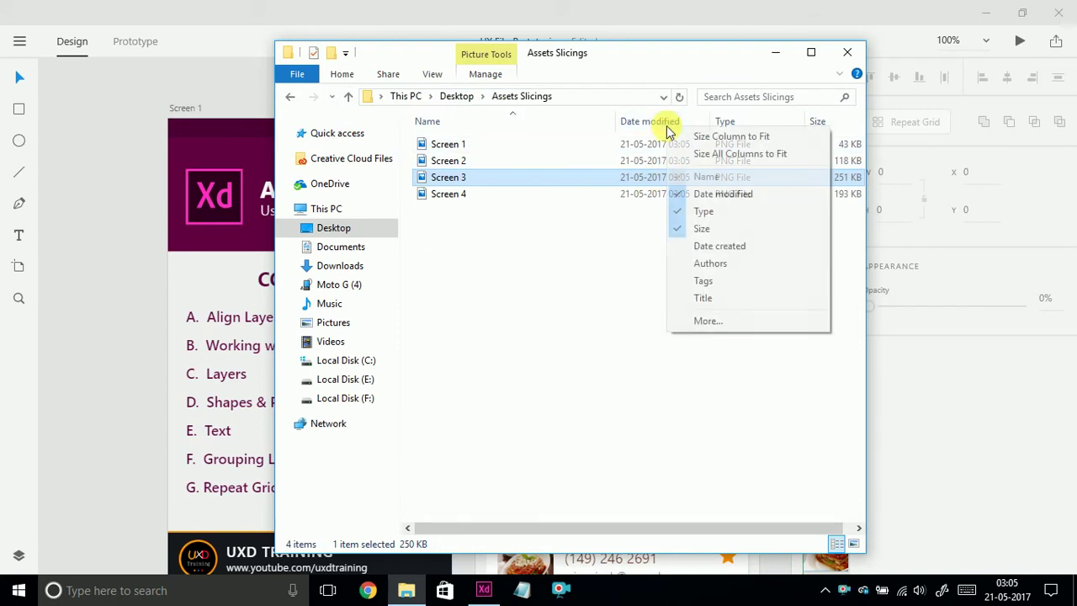
pyautogui.click(705, 321)
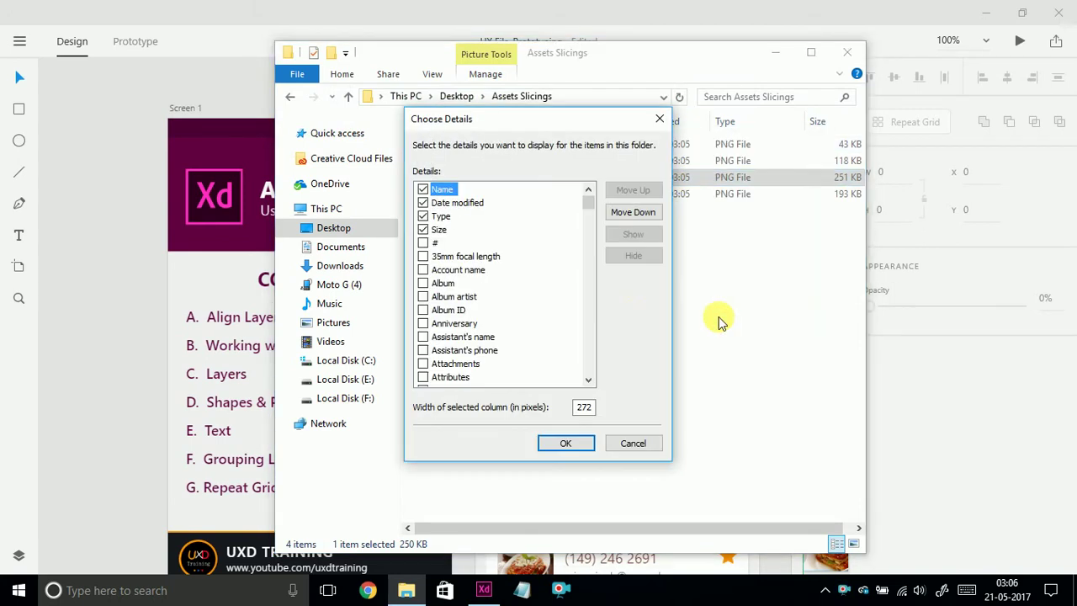
pyautogui.moveTo(587, 209); pyautogui.dragTo(589, 251)
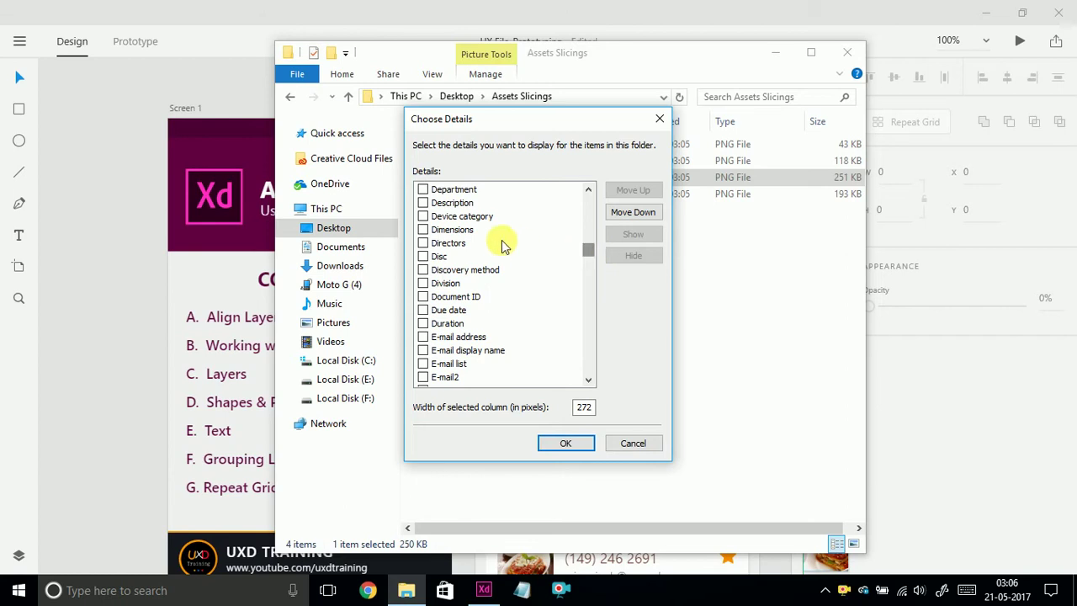
pyautogui.click(557, 448)
# Move the Dimensions column directly after Name and sort the files by dimensions.
pyautogui.moveTo(539, 530); pyautogui.dragTo(689, 523)
pyautogui.click(754, 145)
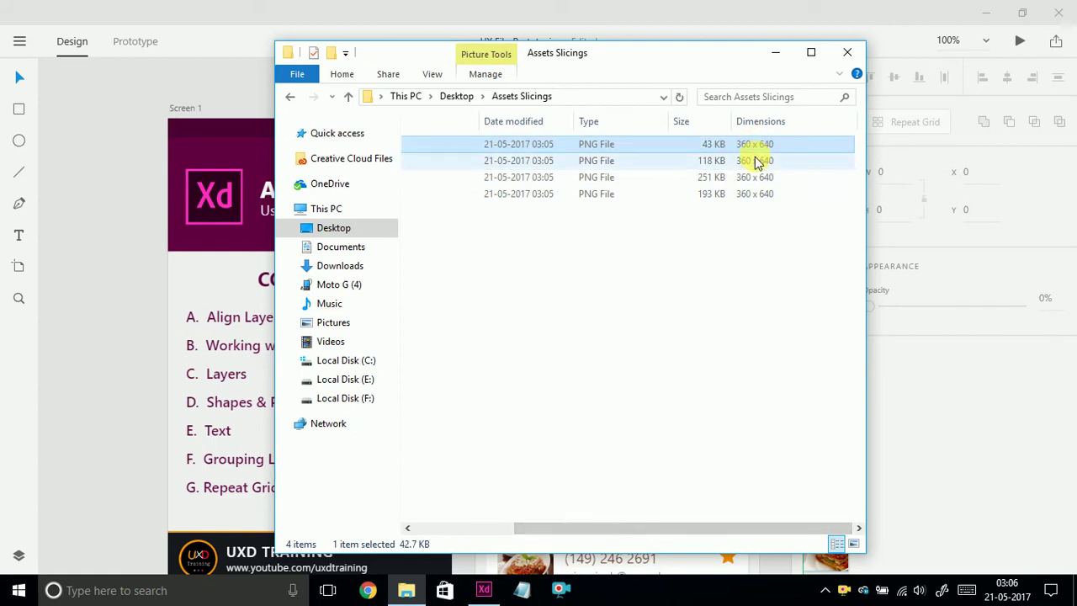
pyautogui.click(755, 162)
pyautogui.click(755, 193)
pyautogui.moveTo(761, 122); pyautogui.dragTo(524, 119)
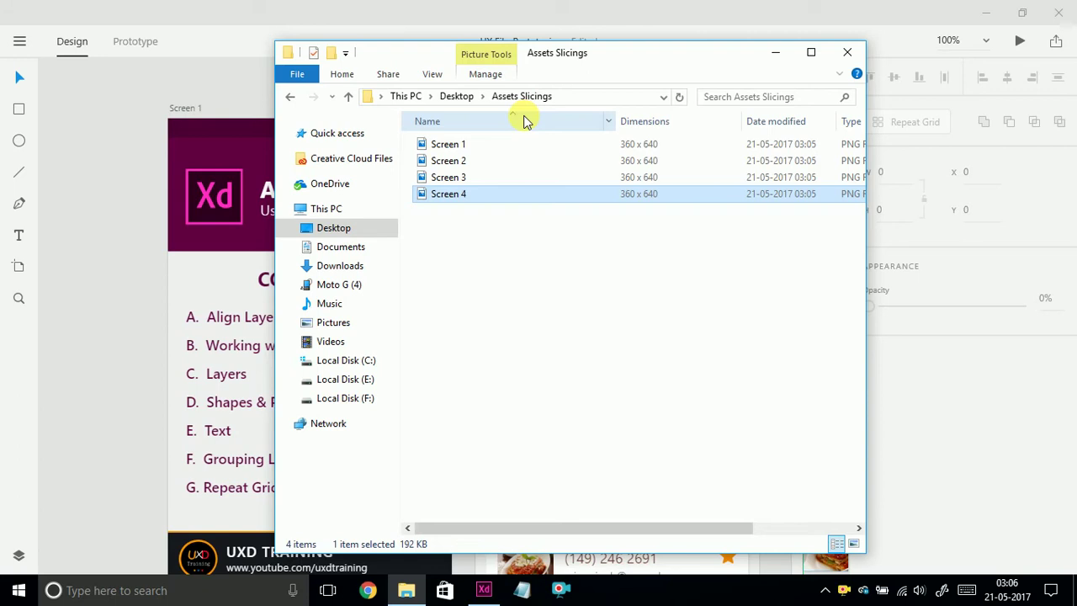
pyautogui.click(654, 124)
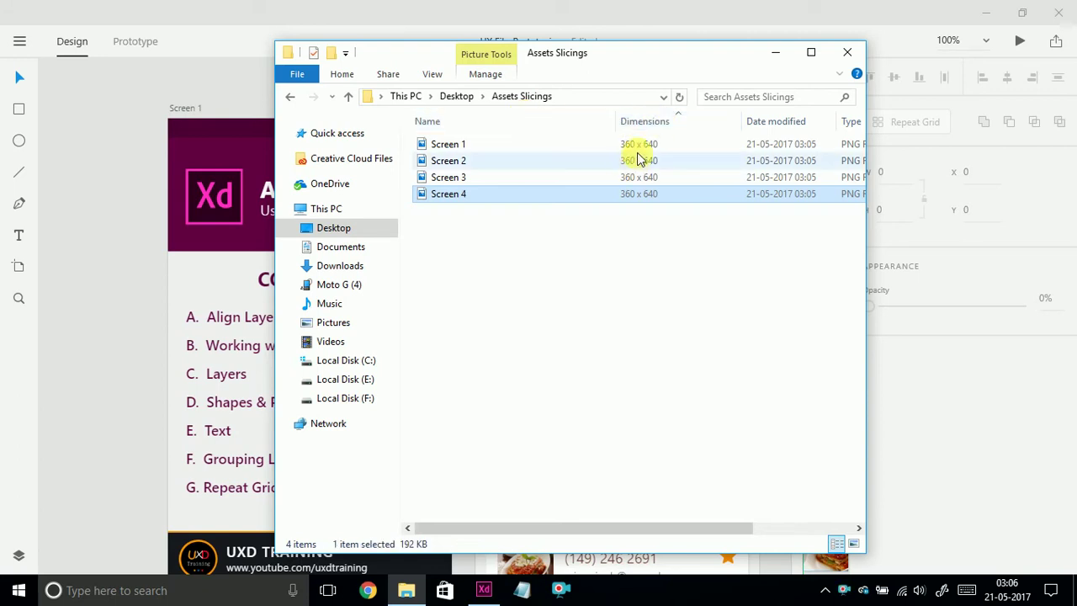
# Check the dimensions of the Screen 1 to Screen 4 PNGs and delete all four files.
pyautogui.click(639, 146)
pyautogui.click(641, 177)
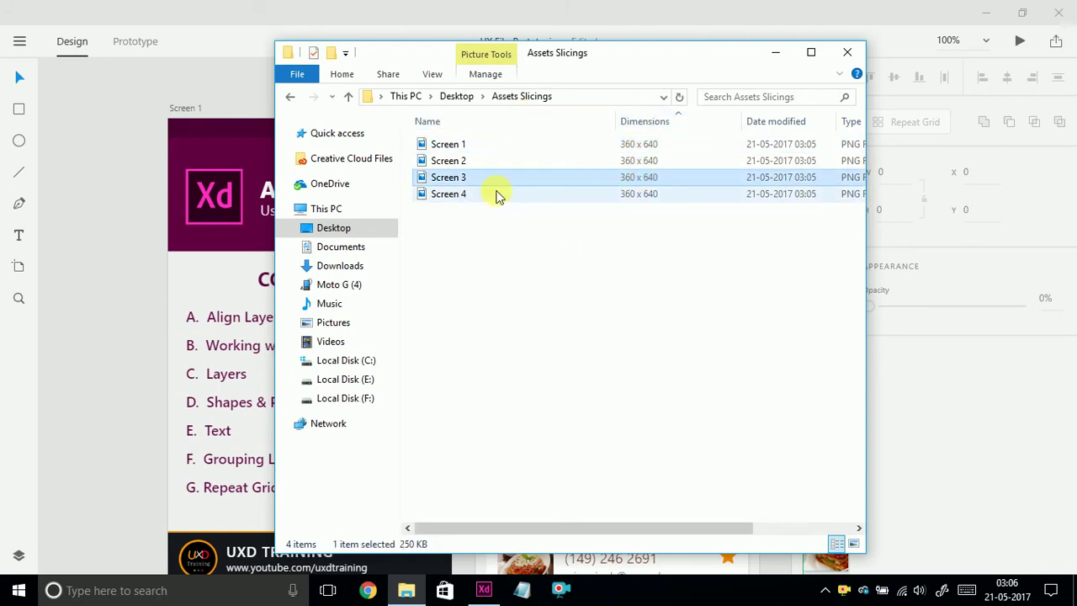
pyautogui.click(127, 307)
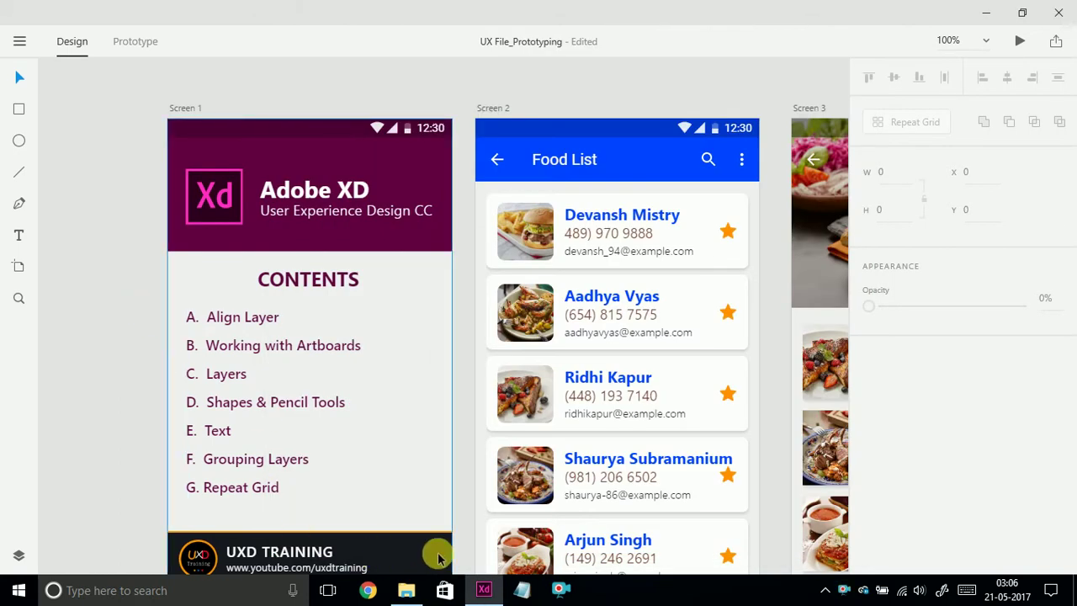
pyautogui.click(406, 589)
pyautogui.moveTo(589, 237); pyautogui.dragTo(426, 111)
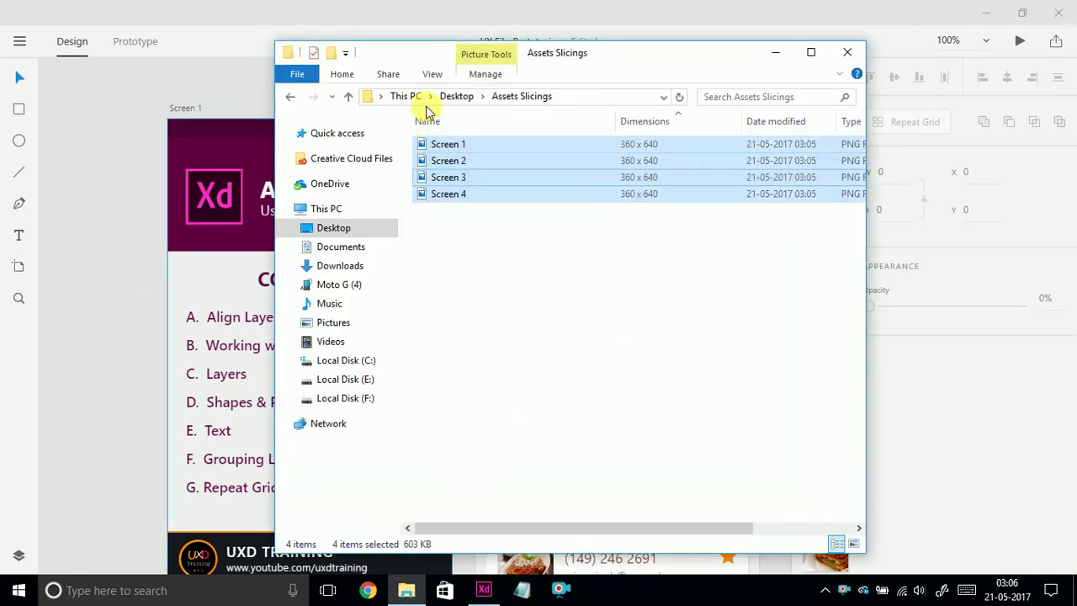
pyautogui.press('Delete')
# Return to Adobe XD and export all artboards as PNG for Web, designed at 2x, into the Assets Slicings folder.
pyautogui.click(21, 49)
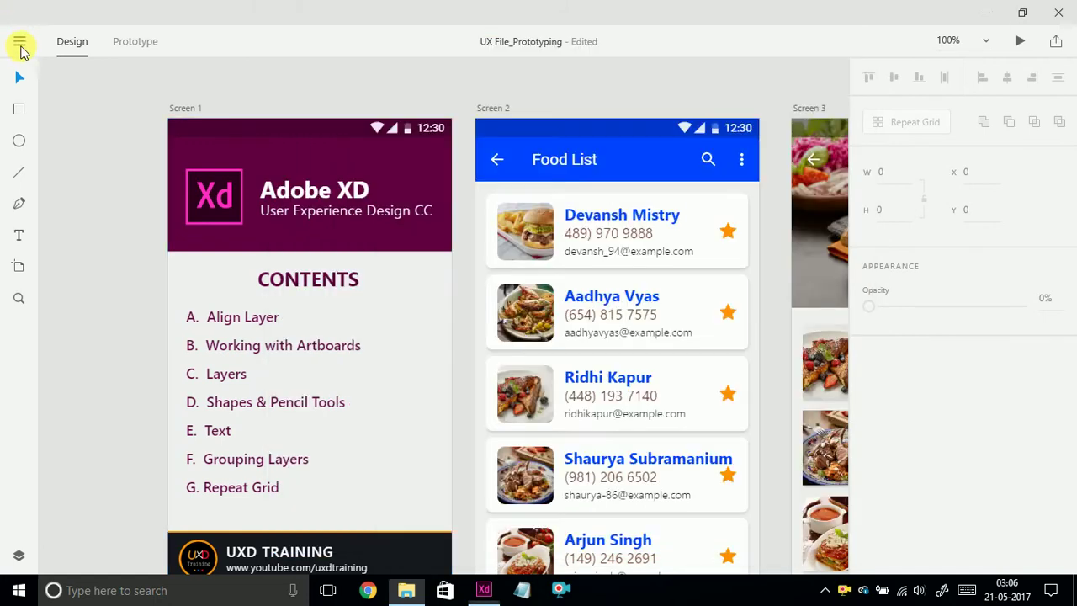
pyautogui.click(21, 49)
pyautogui.click(55, 362)
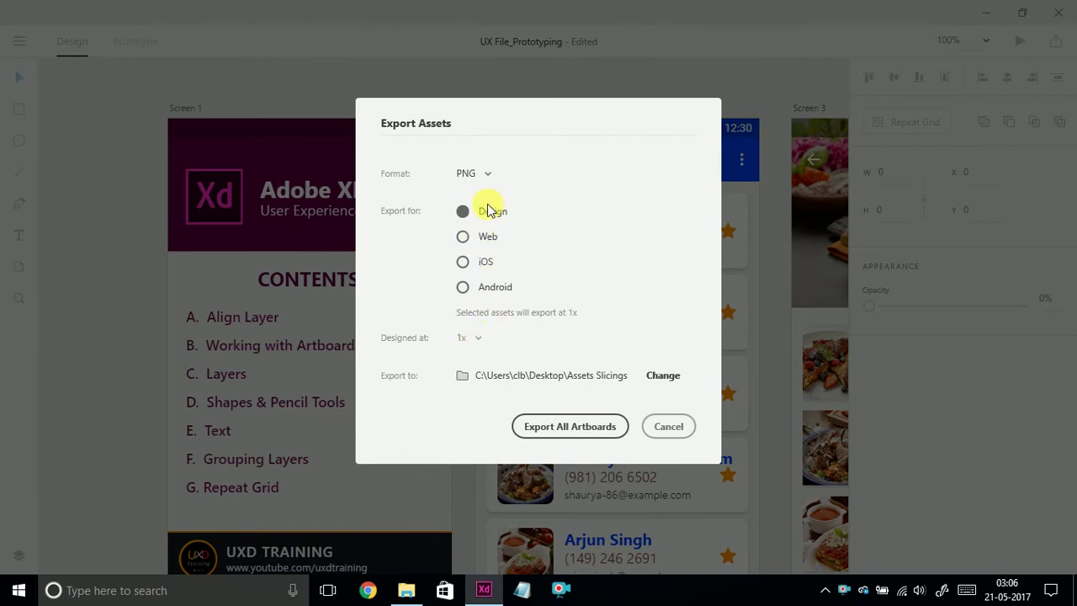
pyautogui.click(479, 240)
pyautogui.click(482, 339)
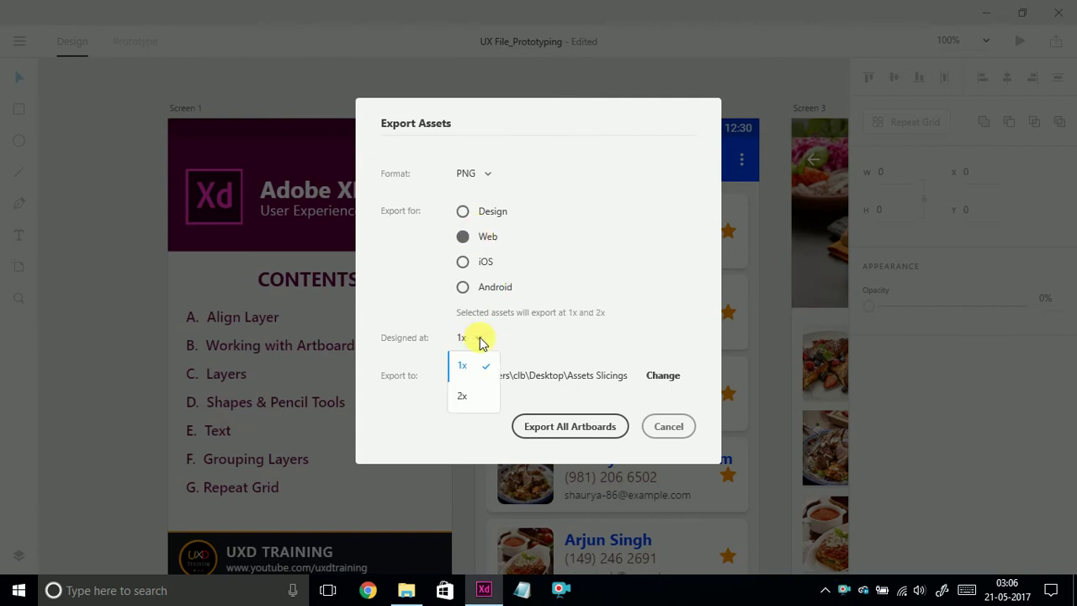
pyautogui.click(475, 361)
pyautogui.click(473, 341)
pyautogui.click(463, 393)
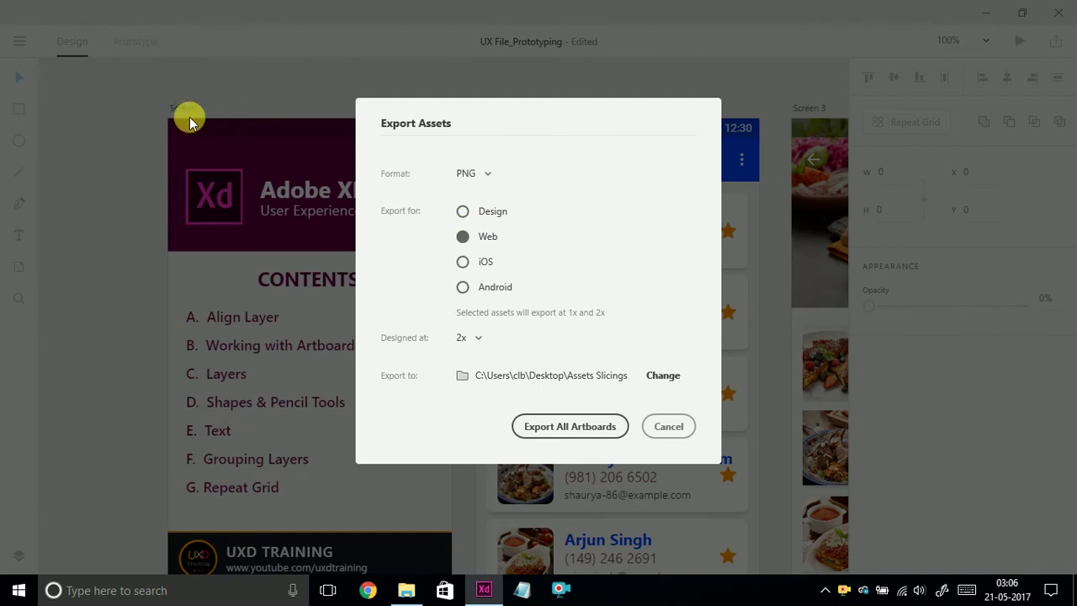
pyautogui.click(576, 426)
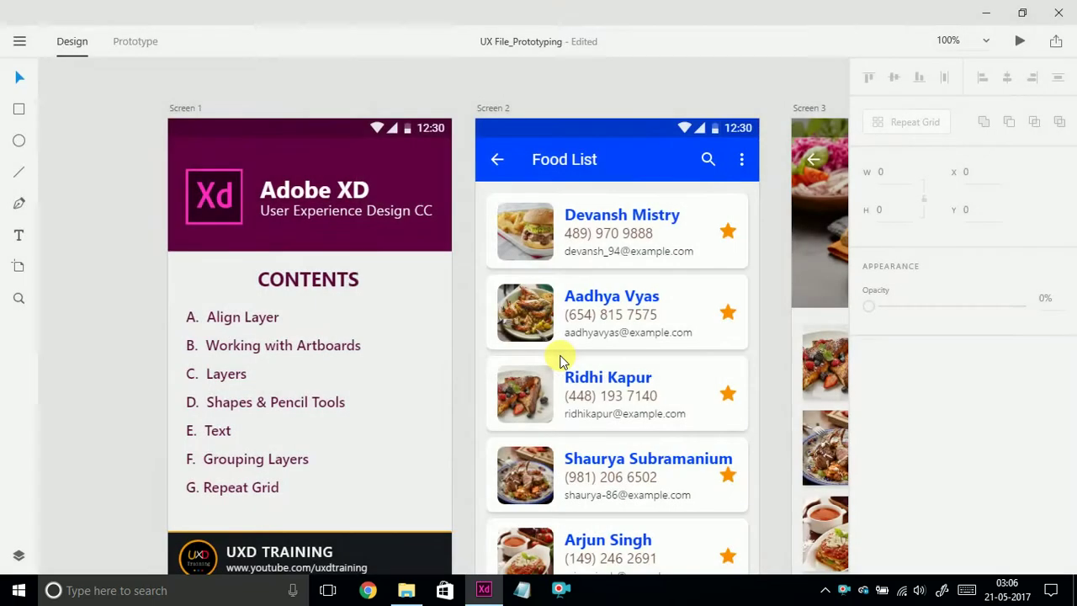
pyautogui.hotkey('alt', 'Tab')
pyautogui.click(646, 177)
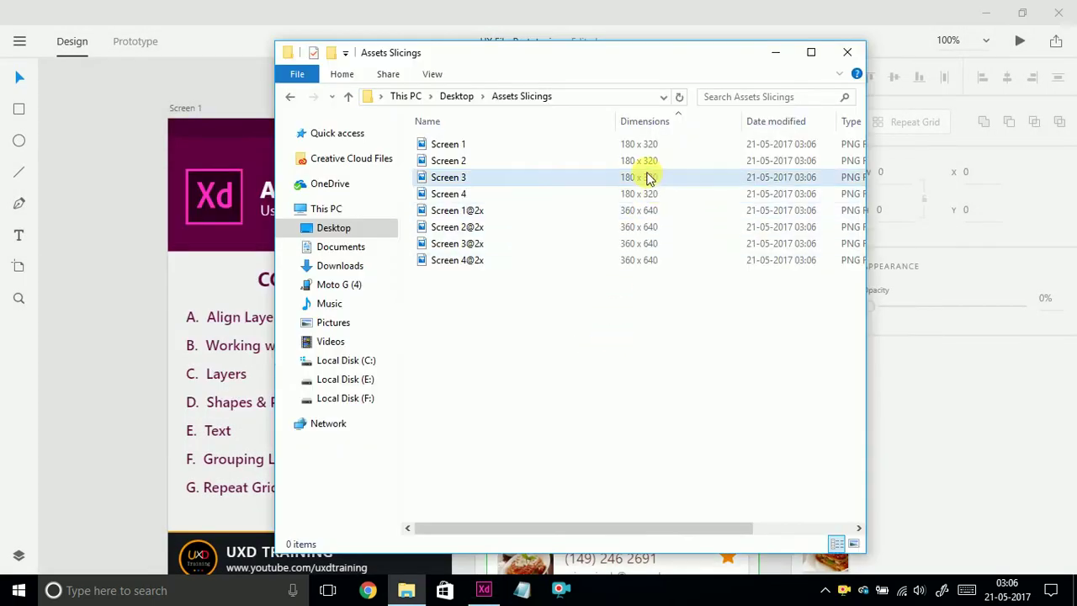
pyautogui.click(639, 227)
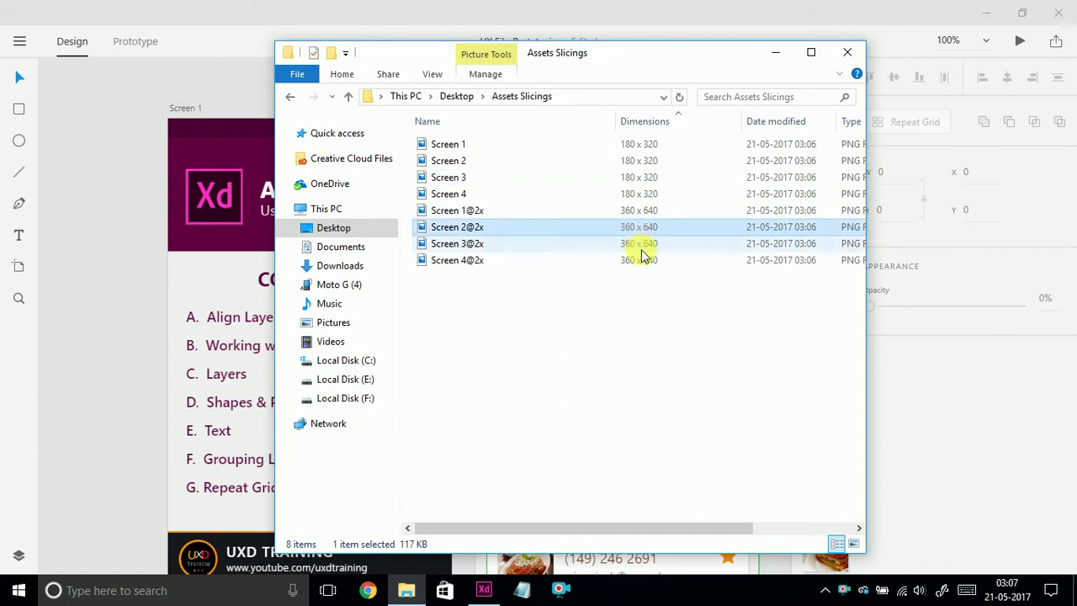
pyautogui.click(643, 244)
pyautogui.click(643, 260)
pyautogui.click(635, 194)
pyautogui.click(632, 148)
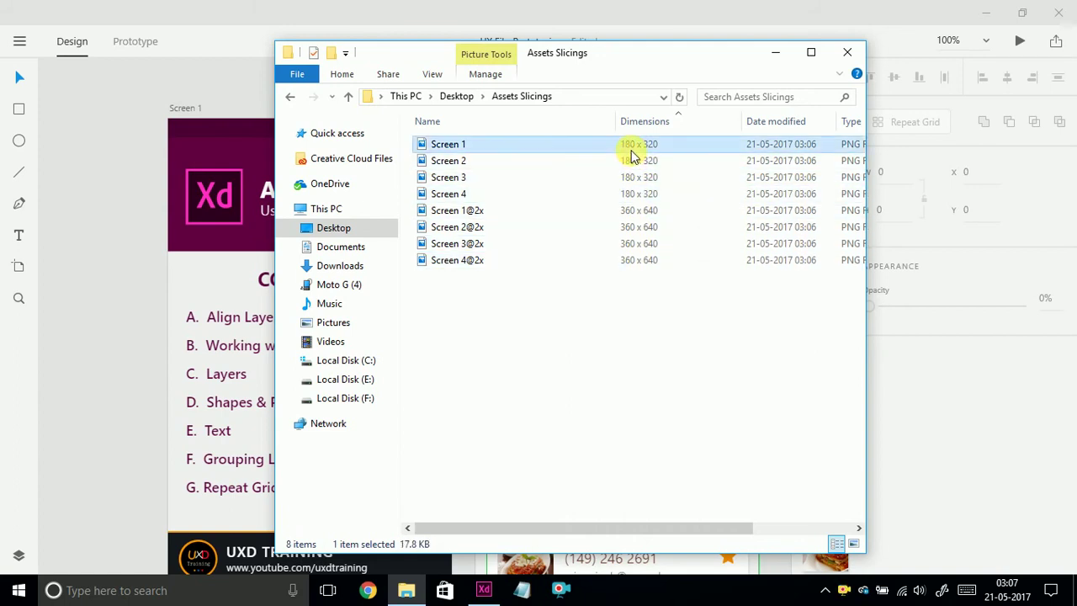
pyautogui.click(632, 193)
pyautogui.click(640, 243)
pyautogui.moveTo(644, 312); pyautogui.dragTo(465, 111)
pyautogui.rightClick(441, 143)
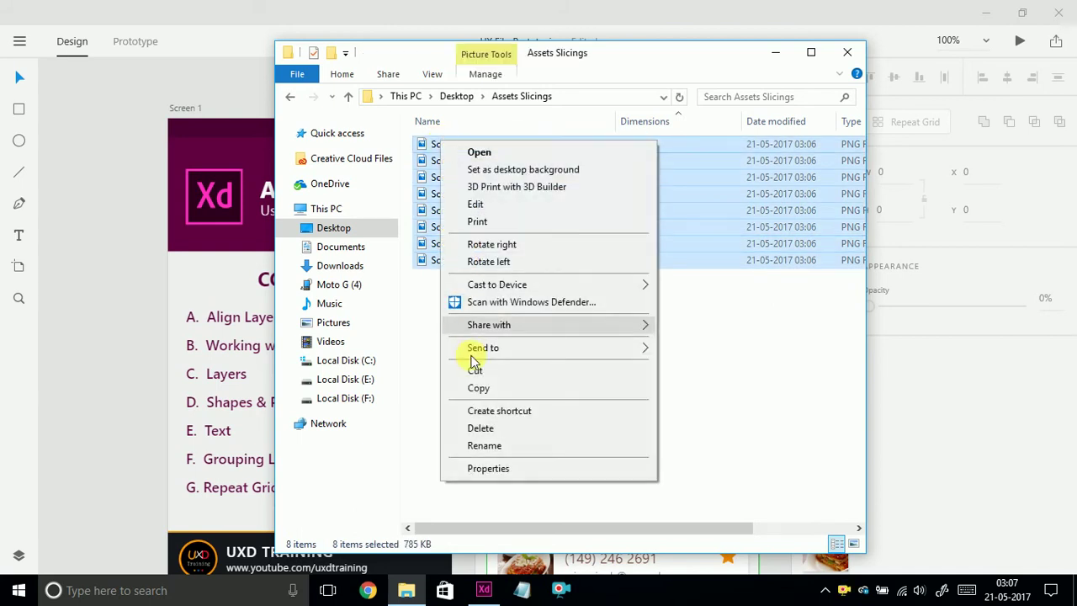
pyautogui.click(481, 428)
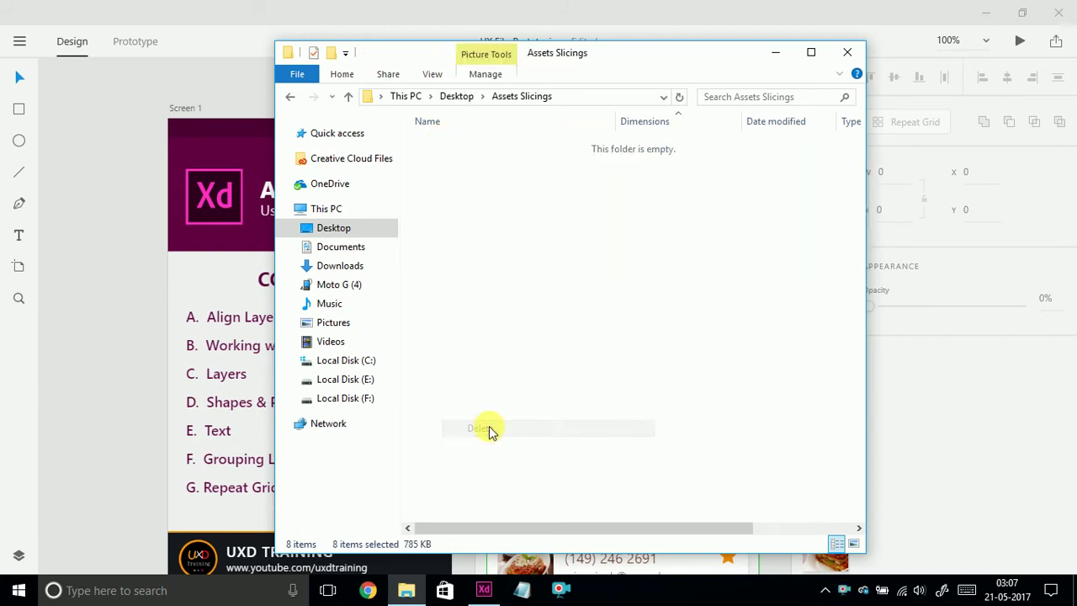
pyautogui.hotkey('alt', 'F4')
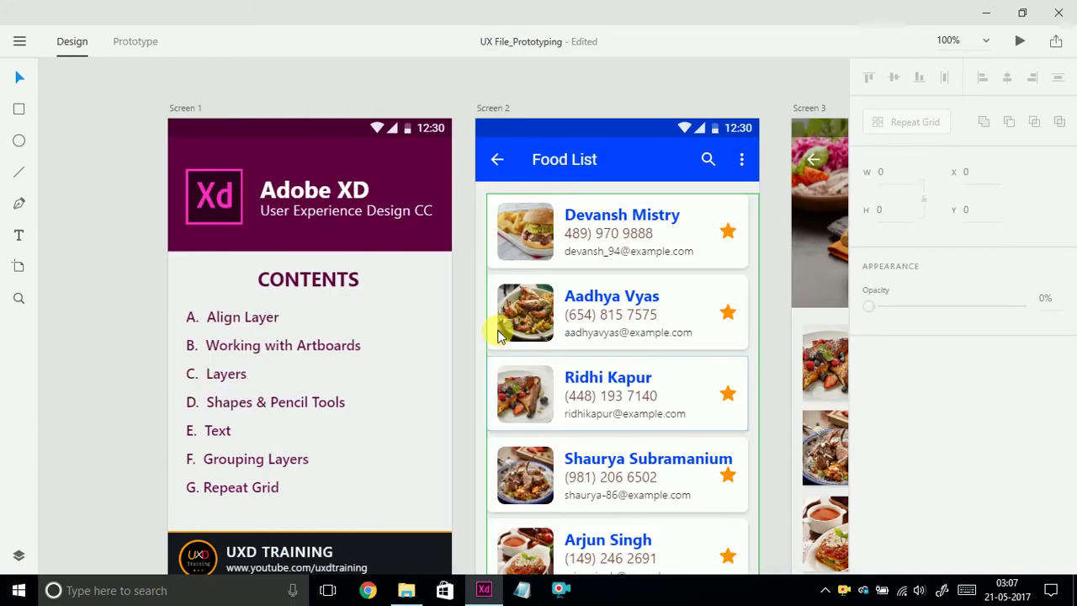
# Export all artboards as PNG for Web, designed at 1x, into the Assets Slicings folder.
pyautogui.click(17, 39)
pyautogui.click(46, 352)
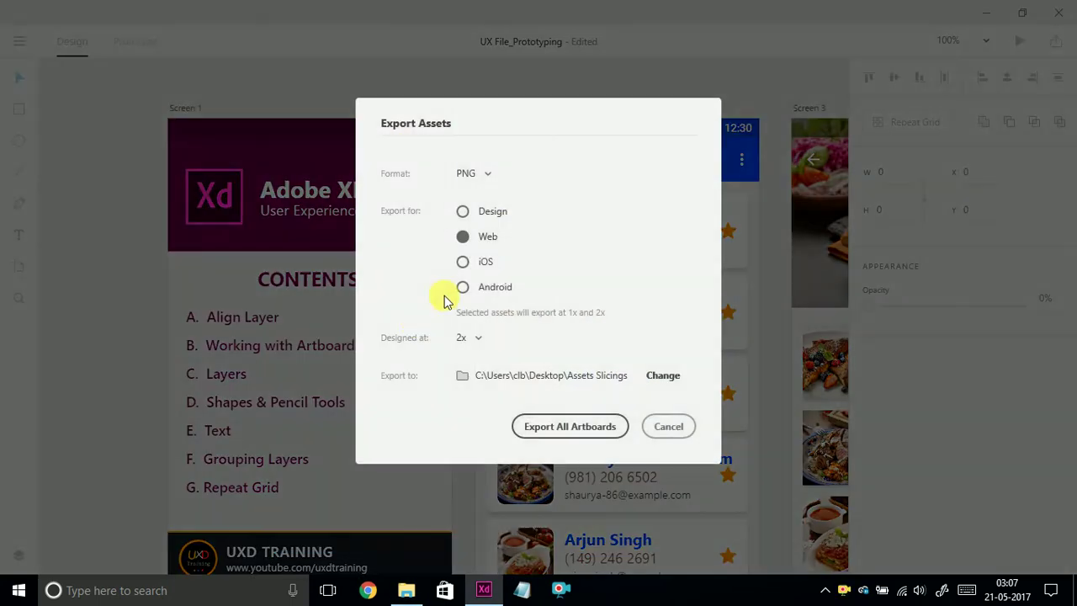
pyautogui.click(478, 341)
pyautogui.click(462, 367)
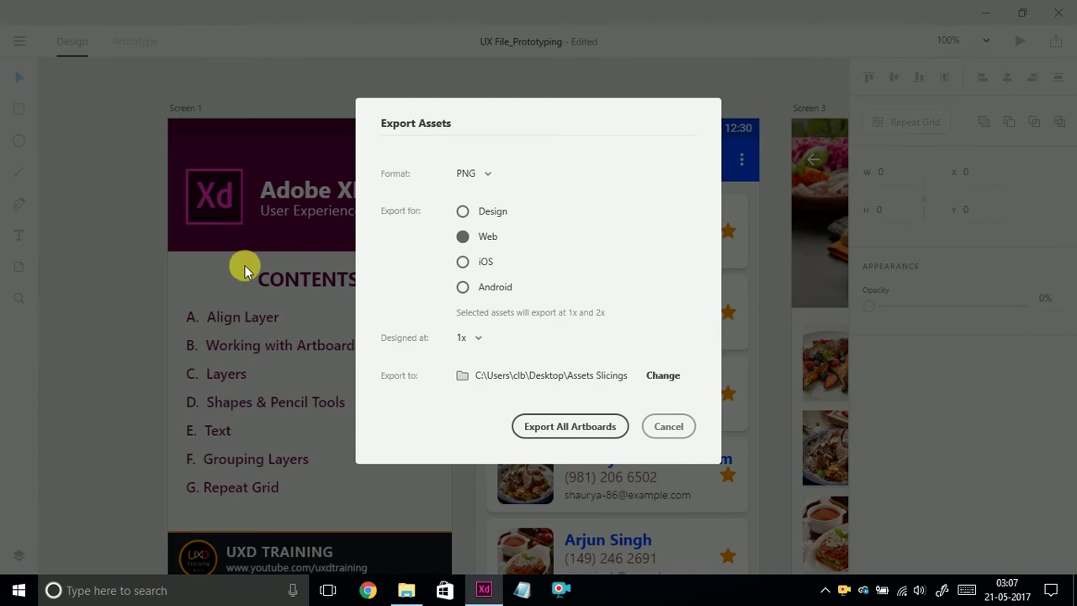
pyautogui.click(477, 343)
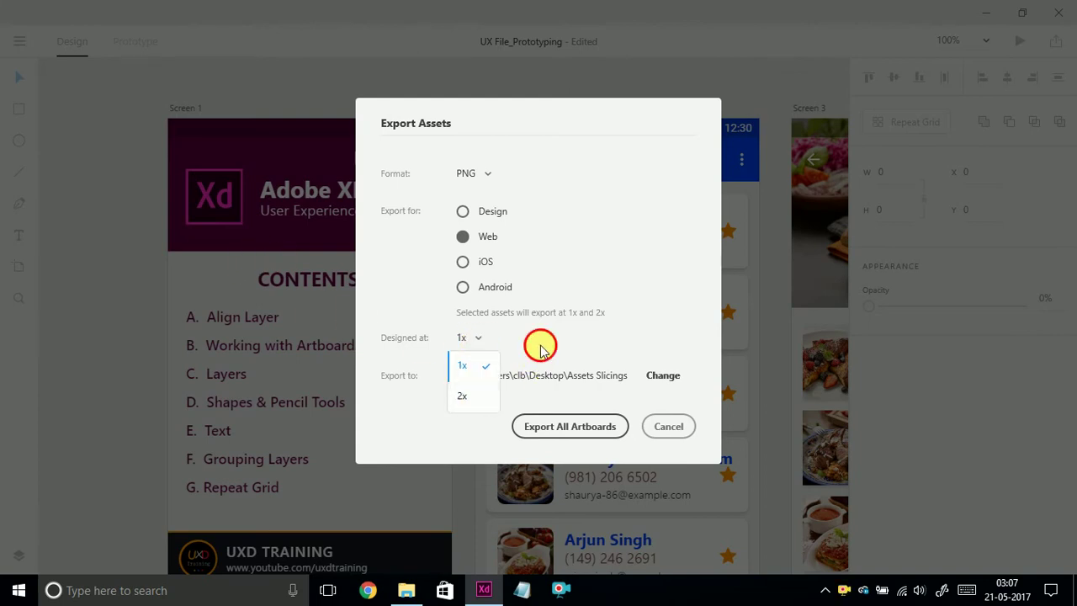
pyautogui.click(557, 426)
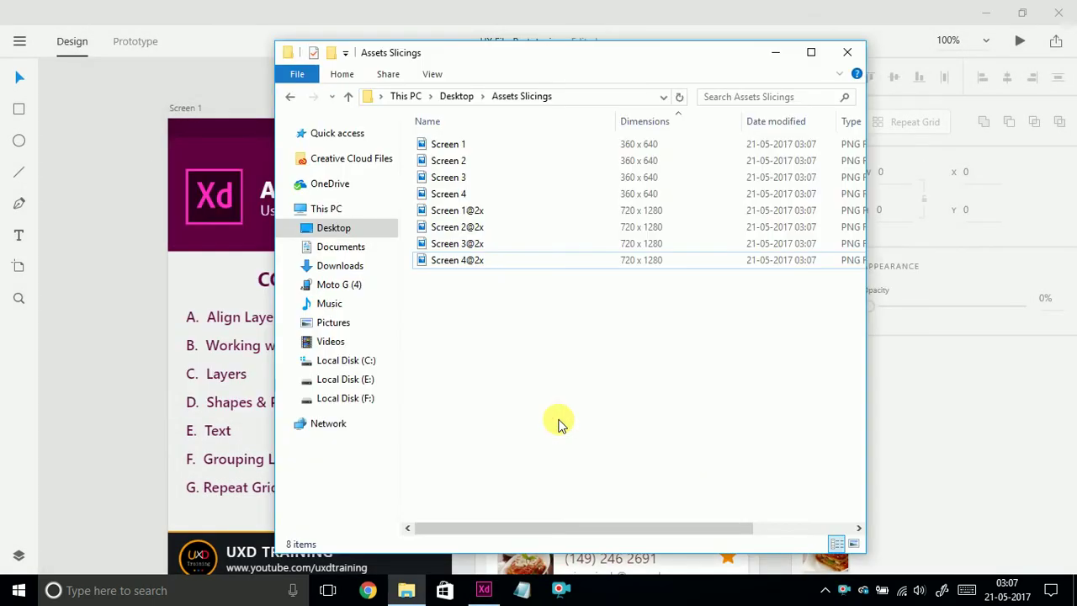
pyautogui.click(639, 149)
pyautogui.click(641, 161)
pyautogui.click(643, 177)
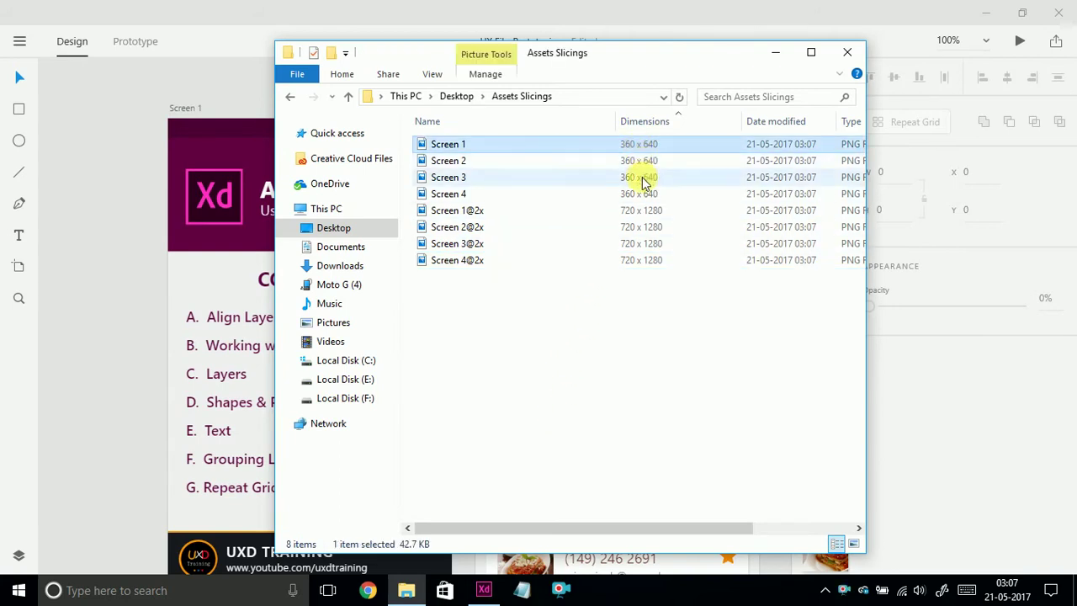
pyautogui.click(645, 193)
pyautogui.click(645, 210)
pyautogui.click(482, 244)
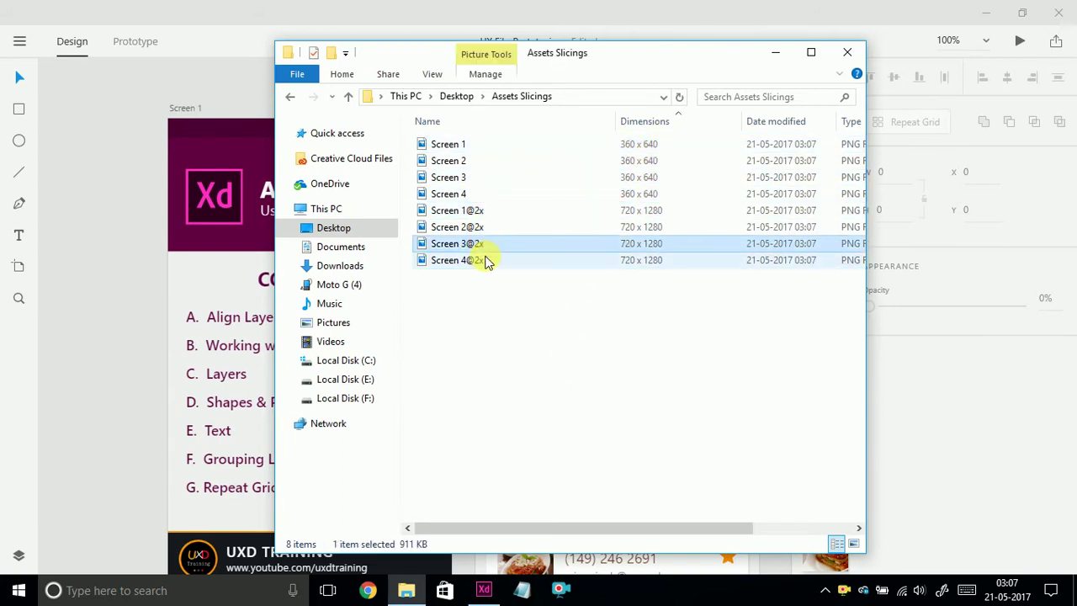
pyautogui.click(478, 260)
pyautogui.click(440, 177)
pyautogui.click(481, 263)
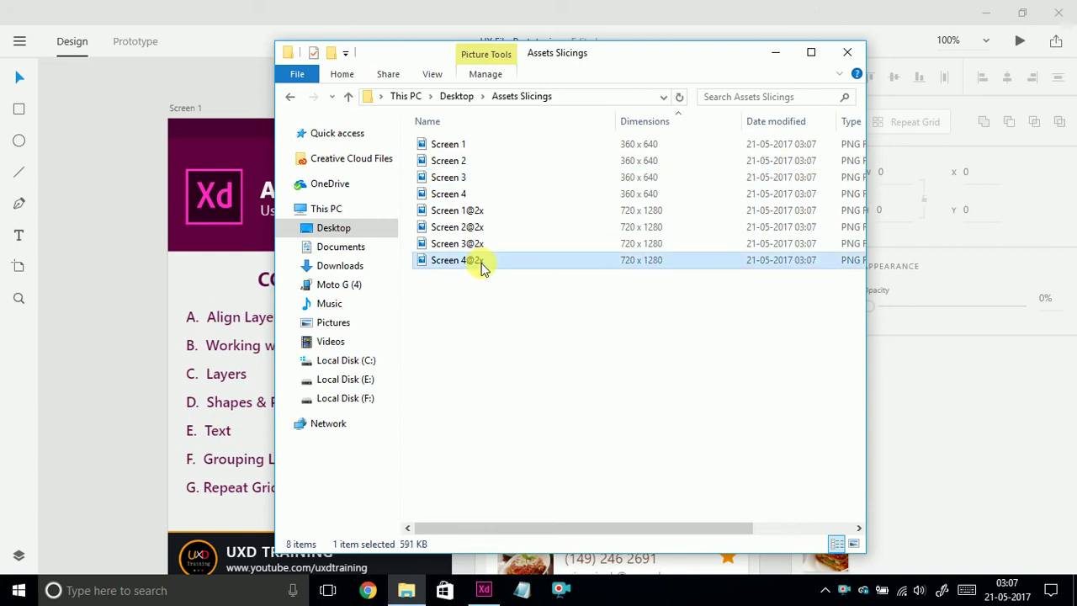
pyautogui.click(618, 195)
pyautogui.click(541, 227)
pyautogui.click(515, 194)
# Open the Screen 1@2x PNG in the photo viewer, zoom in to inspect its quality, and zoom back out.
pyautogui.doubleClick(632, 209)
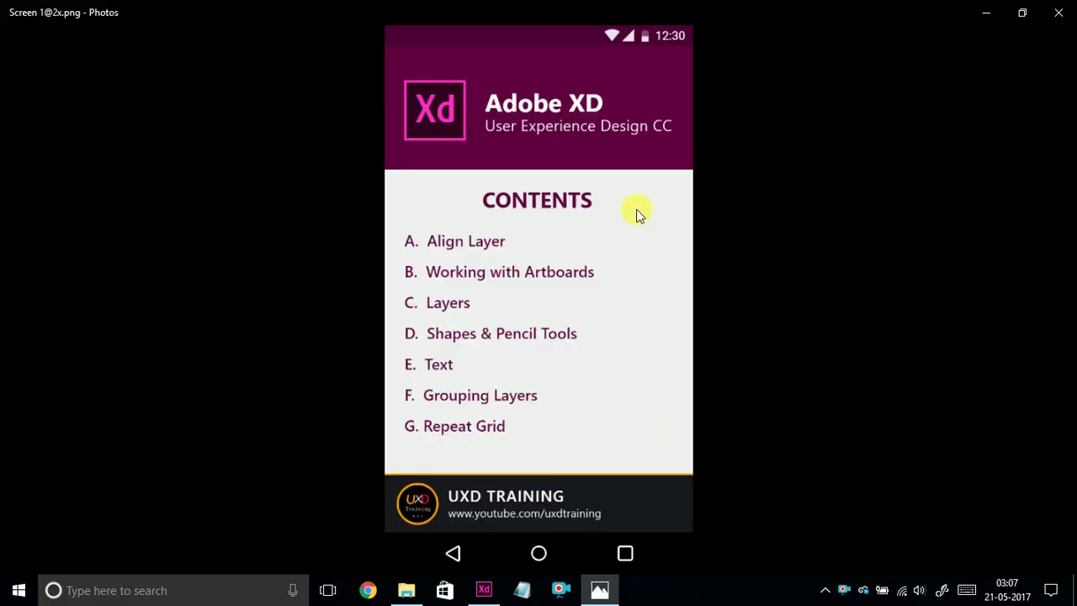
pyautogui.click(725, 47)
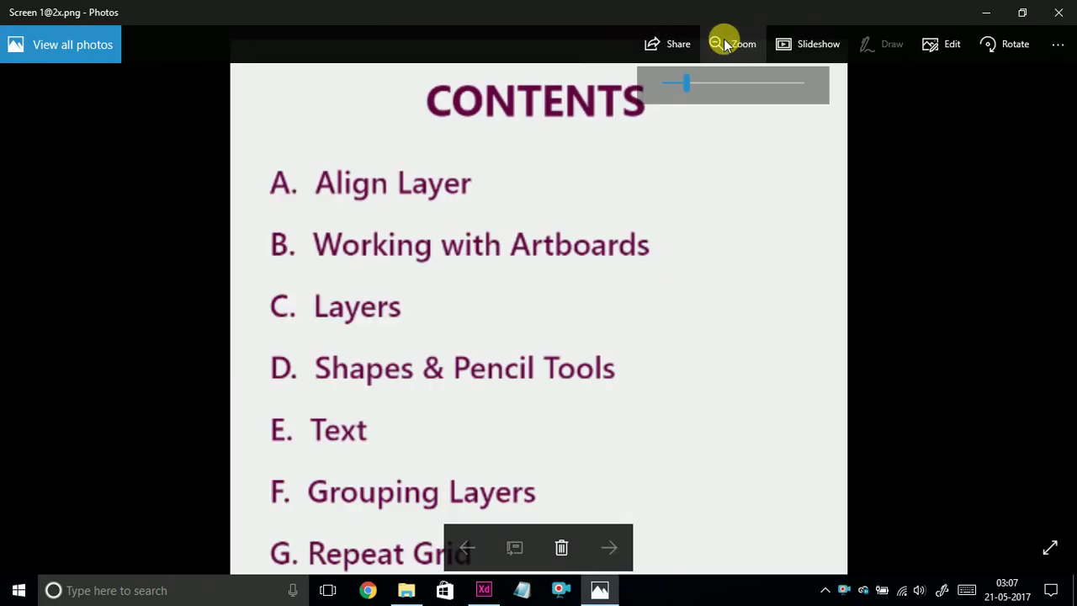
pyautogui.click(714, 46)
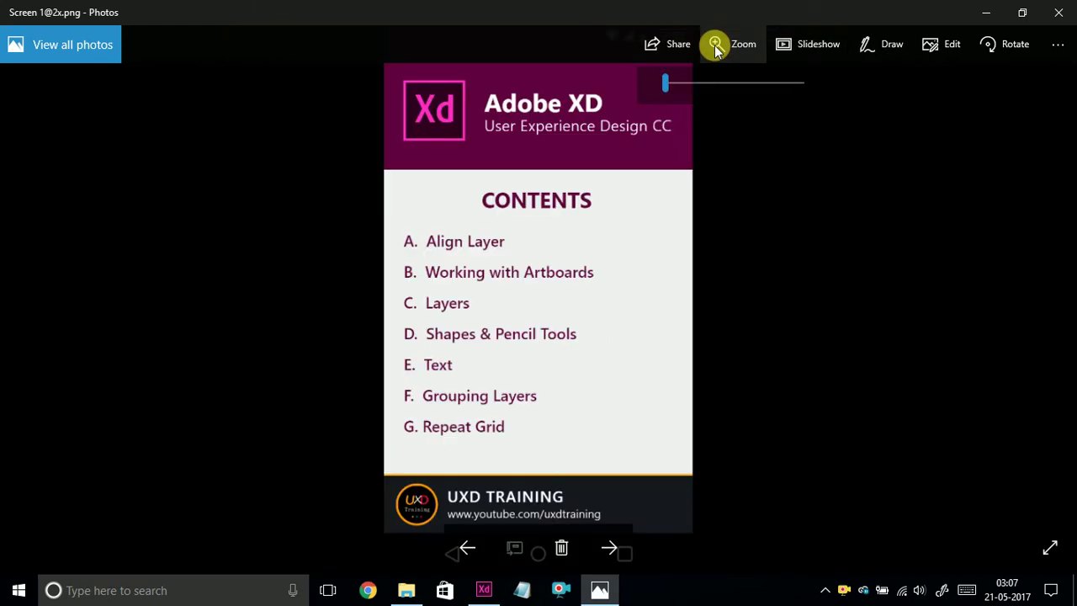
pyautogui.click(1062, 26)
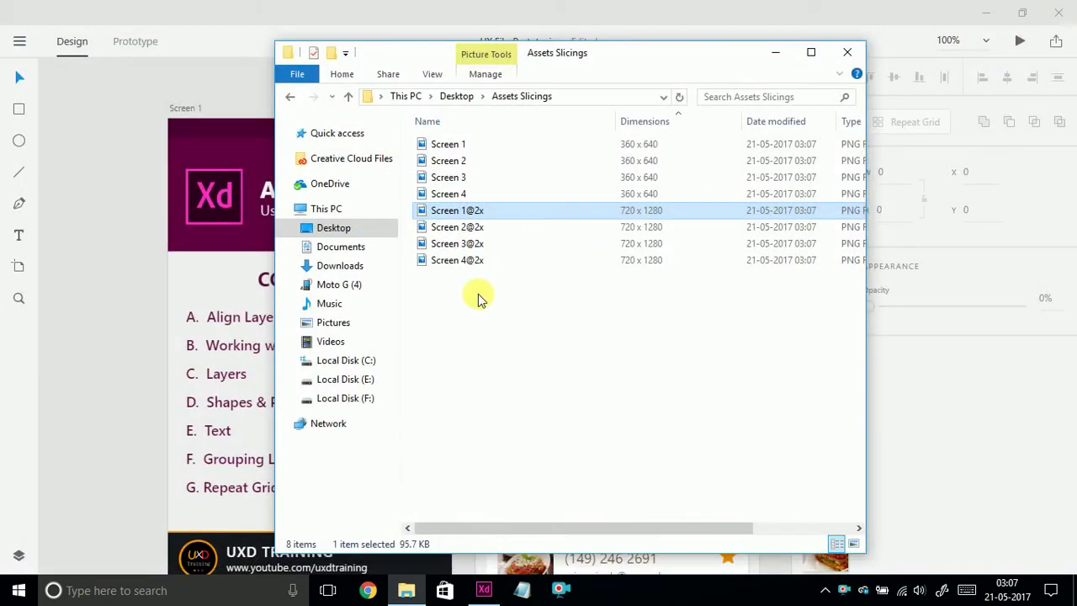
pyautogui.click(461, 146)
pyautogui.doubleClick(461, 146)
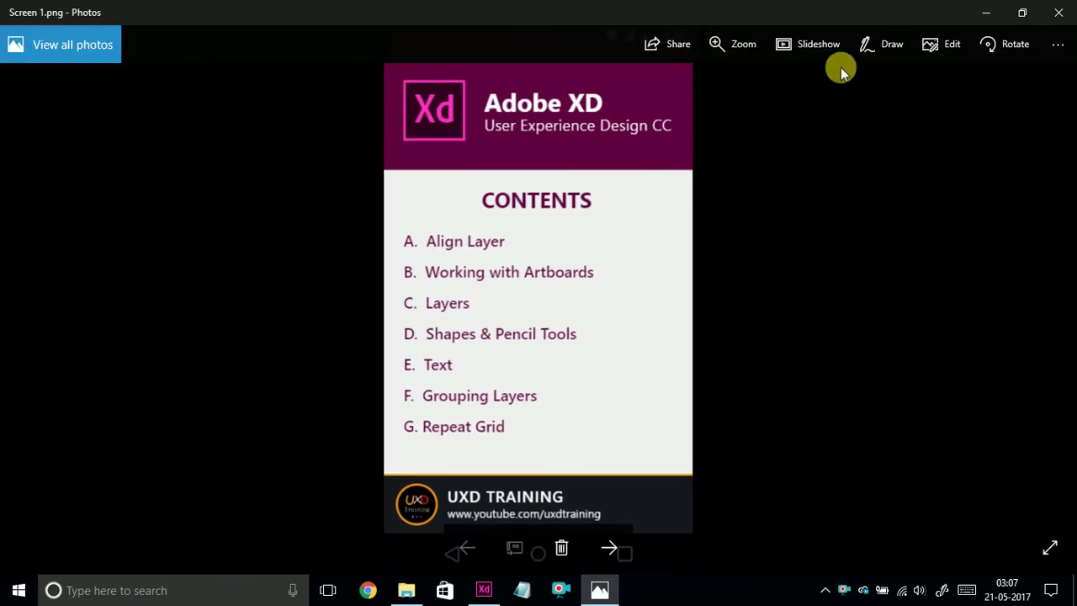
pyautogui.click(738, 44)
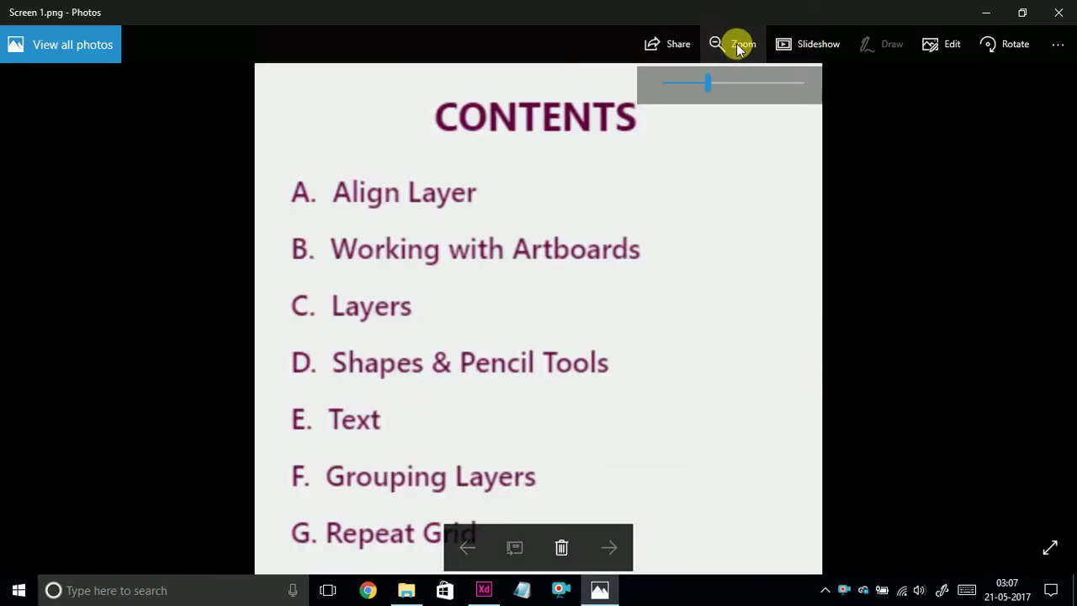
pyautogui.click(1057, 14)
# Delete all the Web-exported PNGs from the Assets Slicings folder and return to the XD document.
pyautogui.moveTo(467, 308); pyautogui.dragTo(436, 135)
pyautogui.rightClick(440, 141)
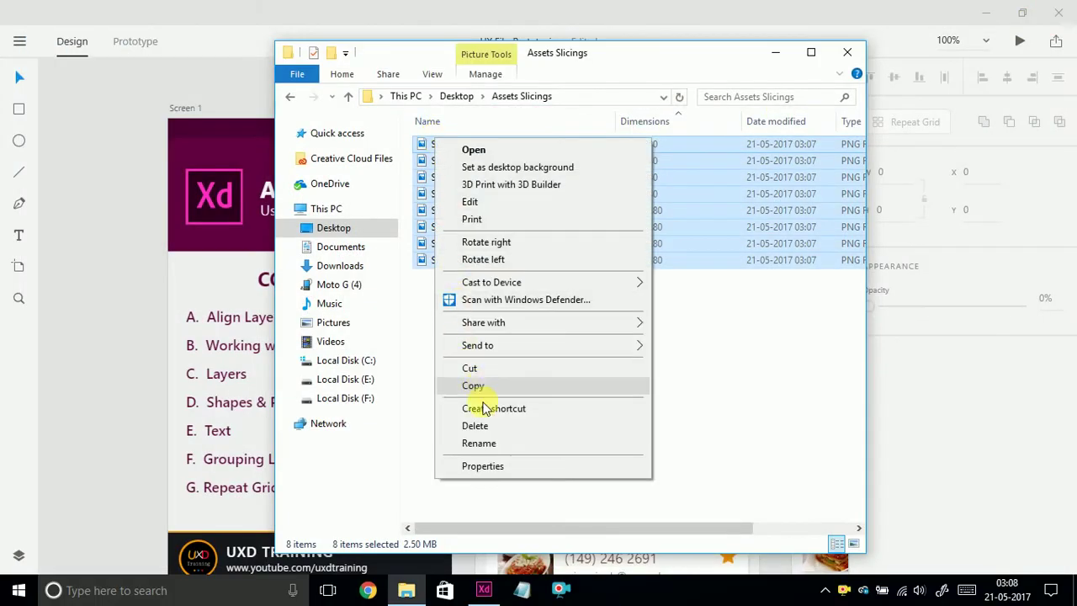
pyautogui.click(485, 429)
pyautogui.click(140, 297)
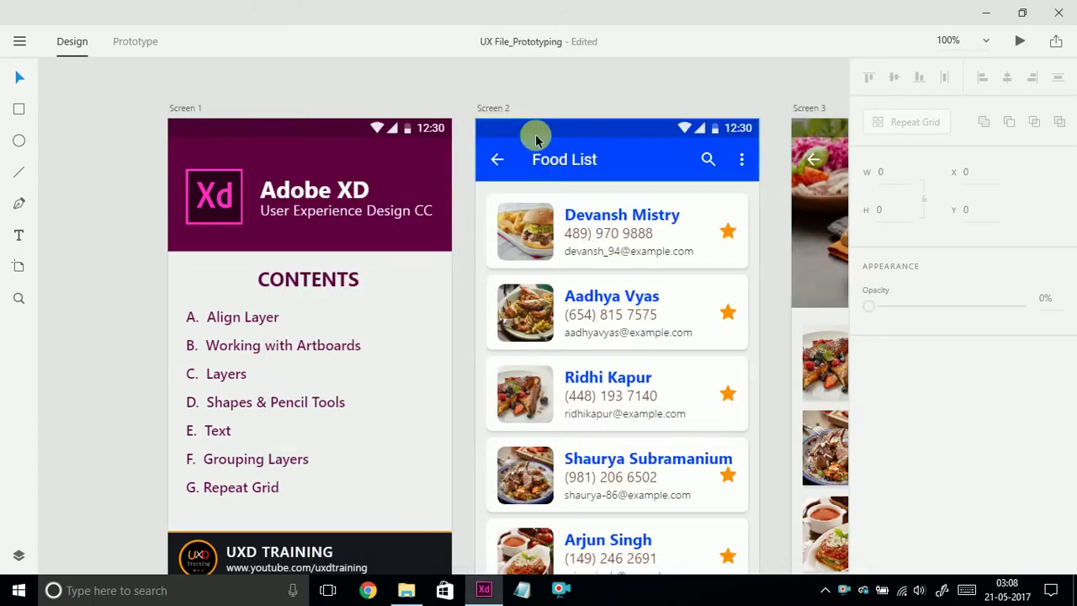
# Export the Screen 1 and Screen 2 artboards as PNG for iOS, designed at 1x, into the Assets Slicings folder.
pyautogui.click(493, 109)
pyautogui.keyDown('shift'); pyautogui.click(187, 109); pyautogui.keyUp('shift')
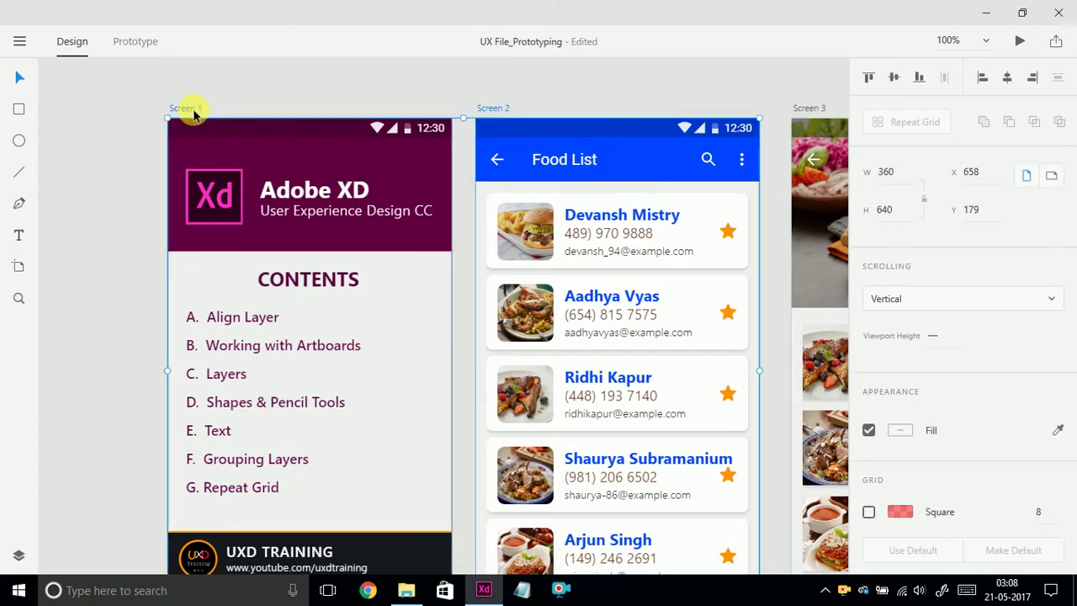
pyautogui.click(19, 46)
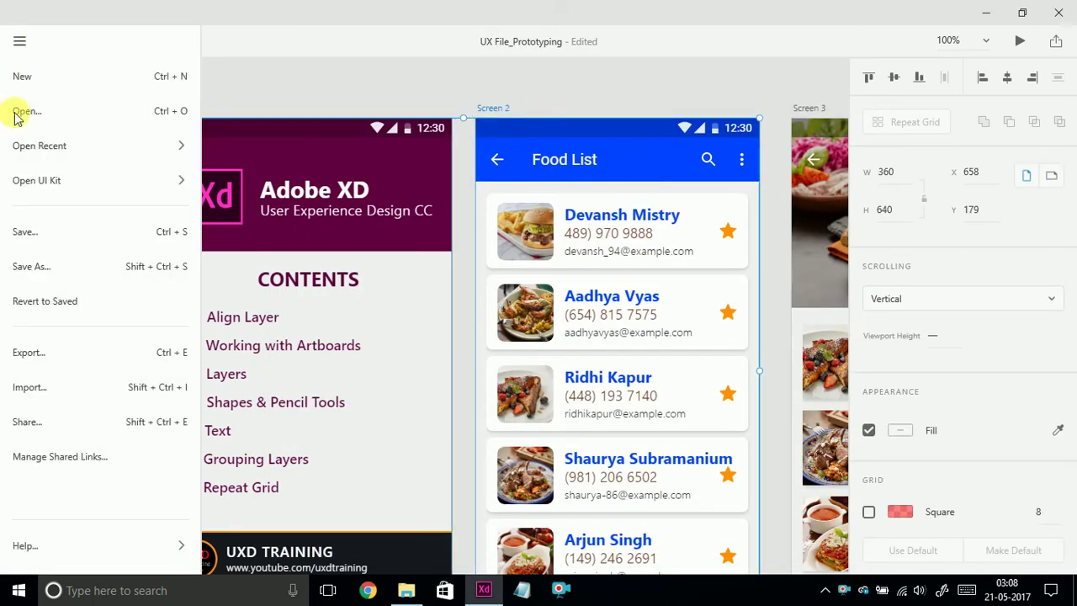
pyautogui.click(42, 351)
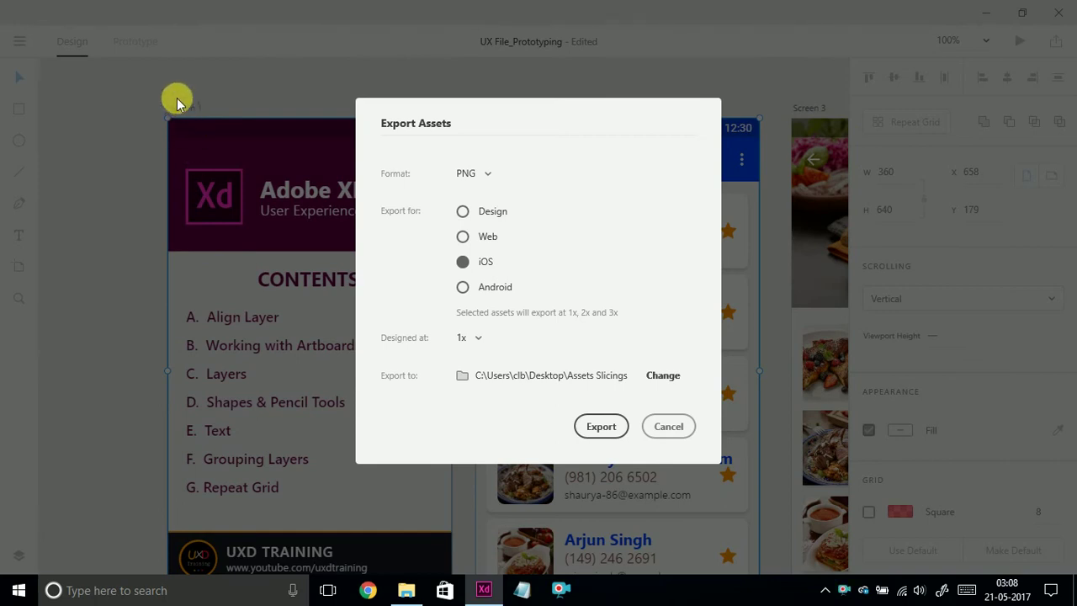
pyautogui.click(480, 339)
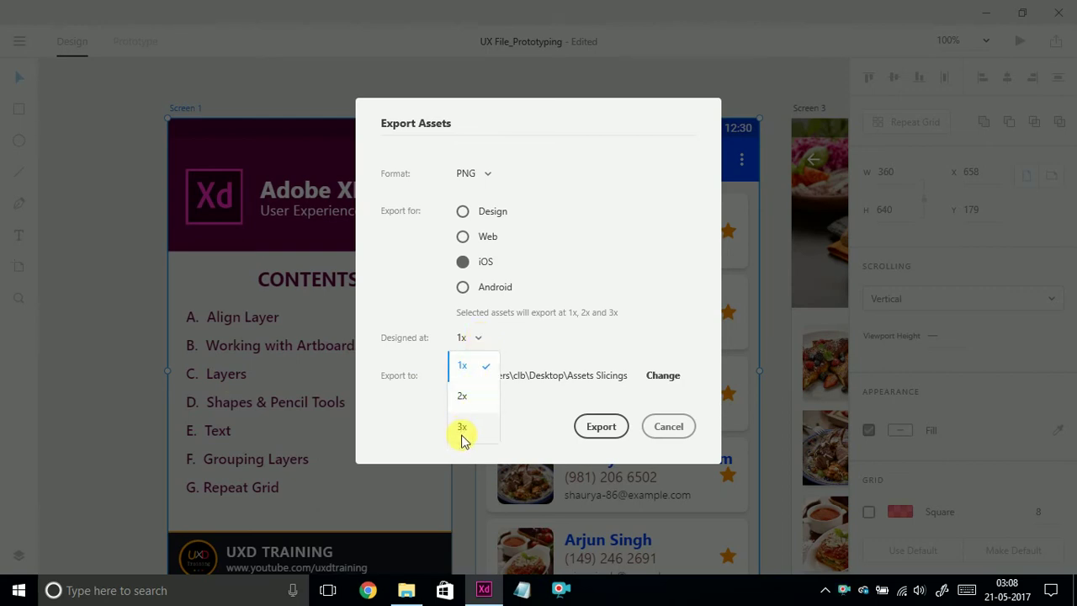
pyautogui.click(519, 347)
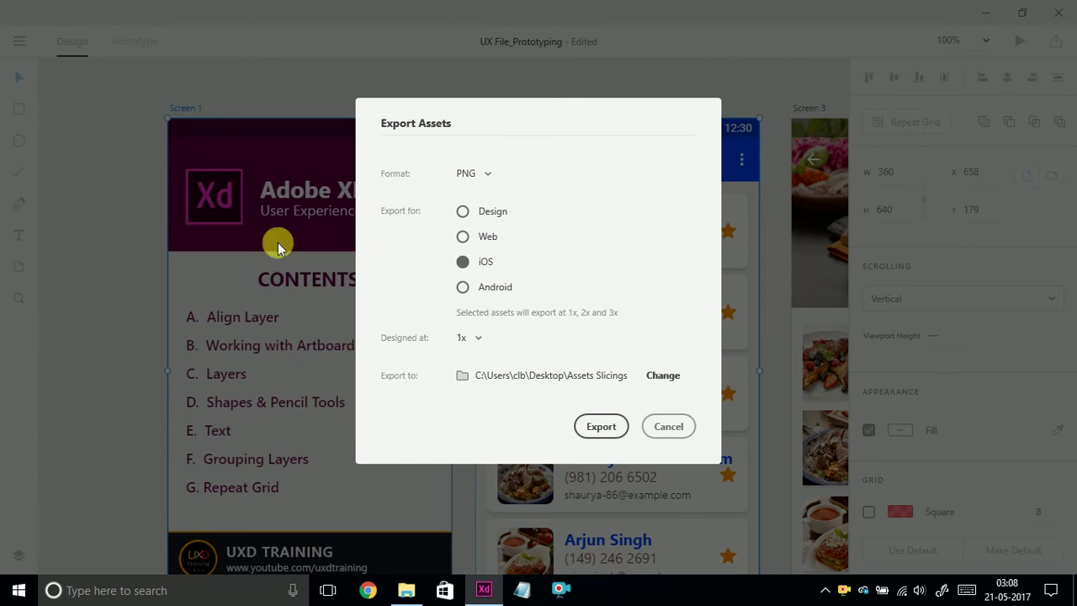
pyautogui.click(615, 431)
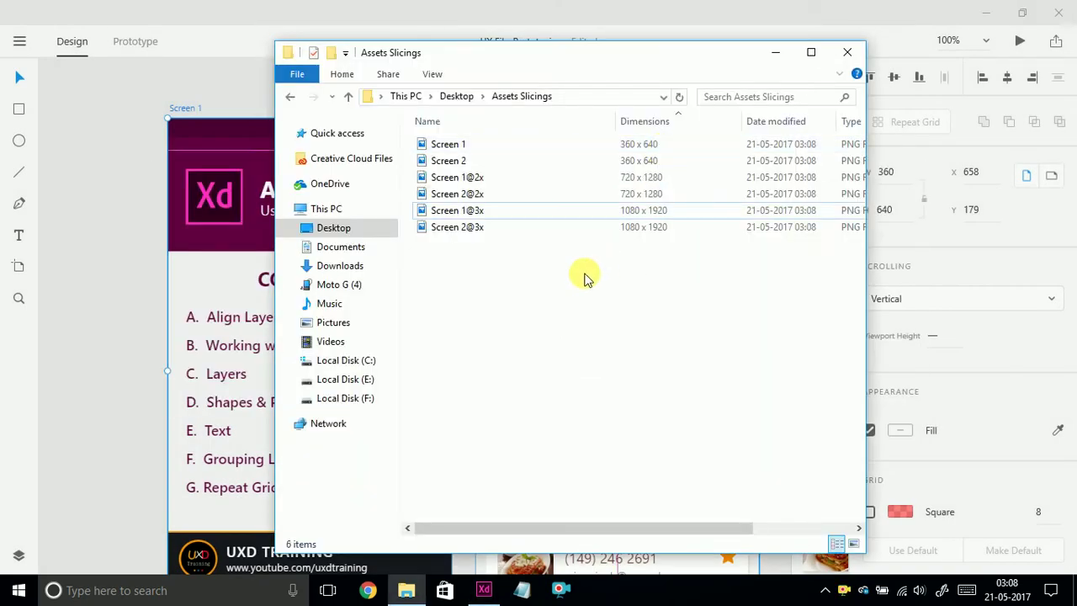
# Check the exported iOS PNGs for Screen 1 and Screen 2 against their artboards in the XD document.
pyautogui.click(469, 150)
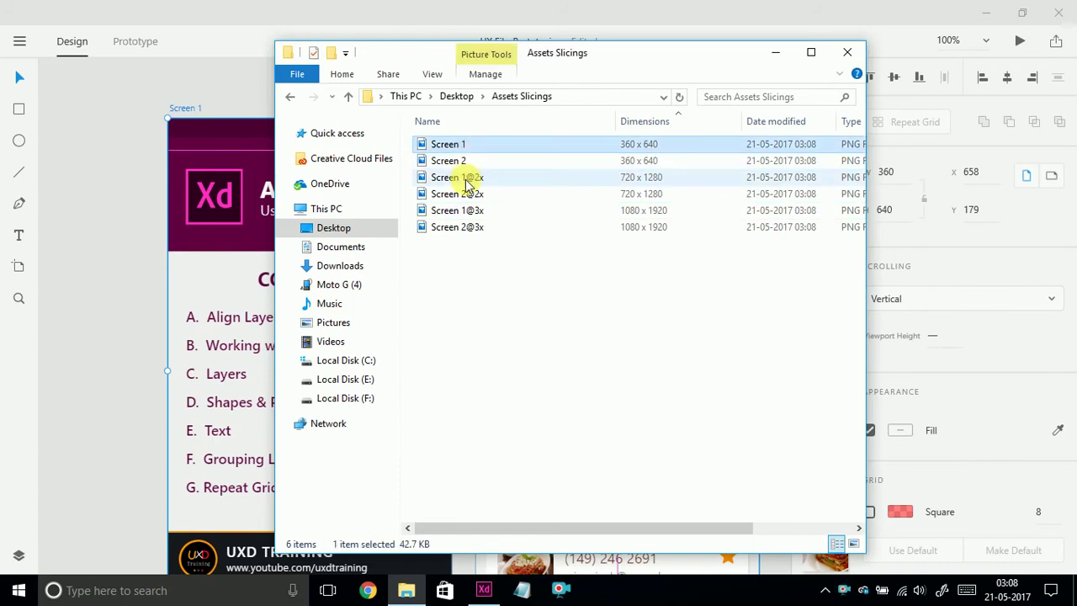
pyautogui.click(471, 177)
pyautogui.click(472, 193)
pyautogui.click(127, 223)
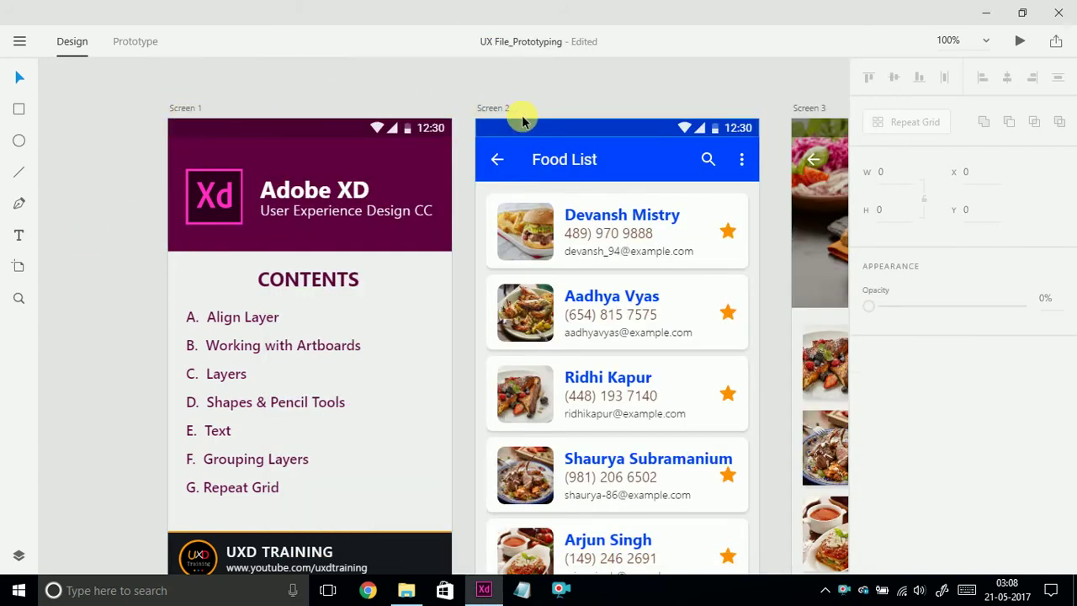
pyautogui.hotkey('alt', 'Tab')
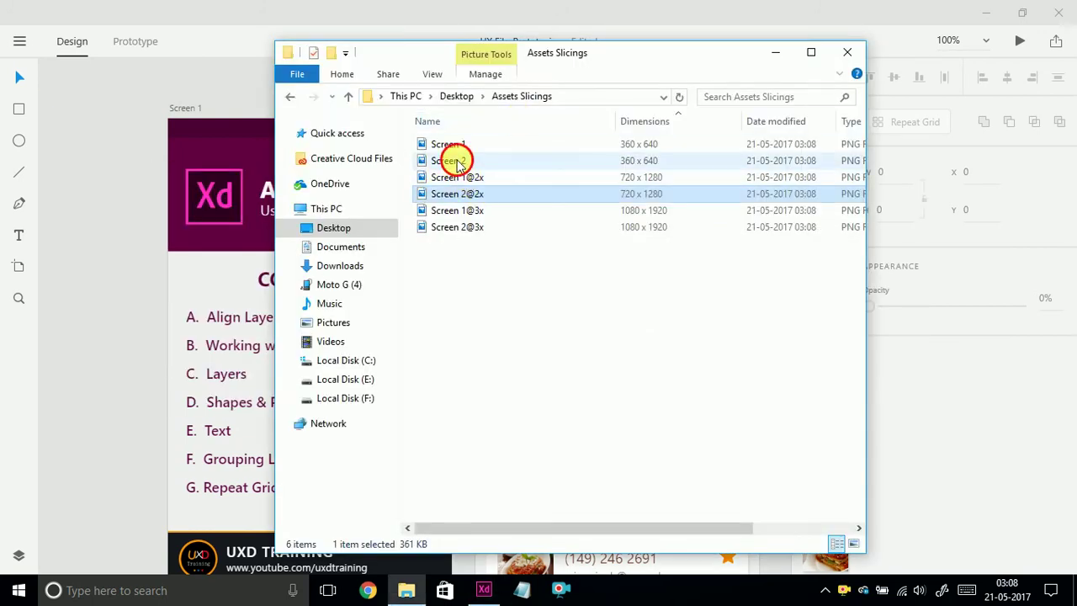
pyautogui.click(455, 160)
# Show the files in the Assets Slicings folder as small icons.
pyautogui.click(434, 75)
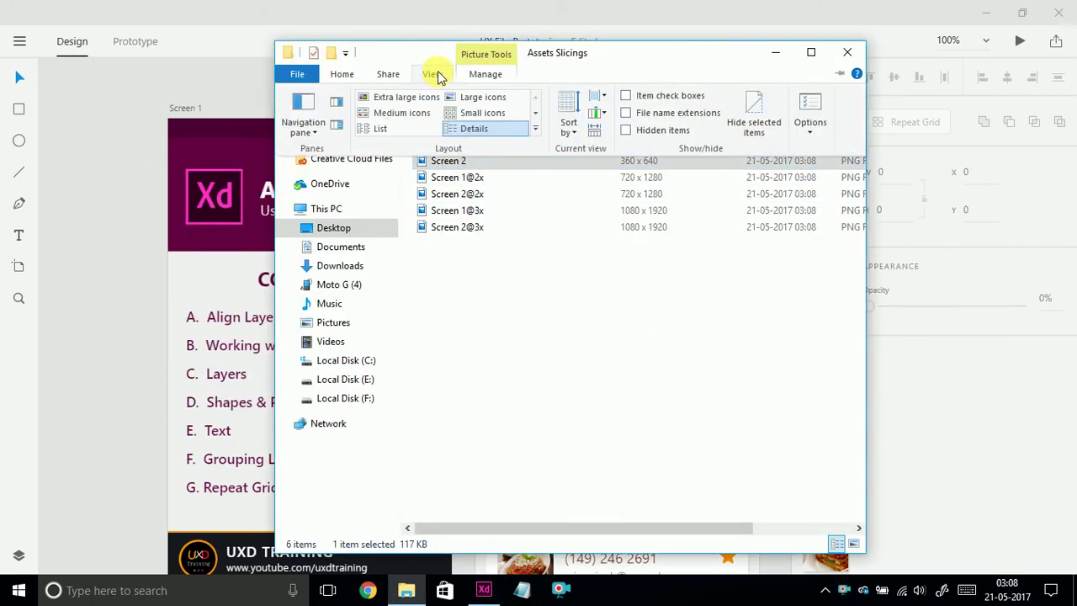
pyautogui.click(482, 110)
pyautogui.click(511, 185)
# Open the Screen 2@3x PNG in the photo viewer, zoom in to inspect its sharpness, and close it.
pyautogui.doubleClick(660, 157)
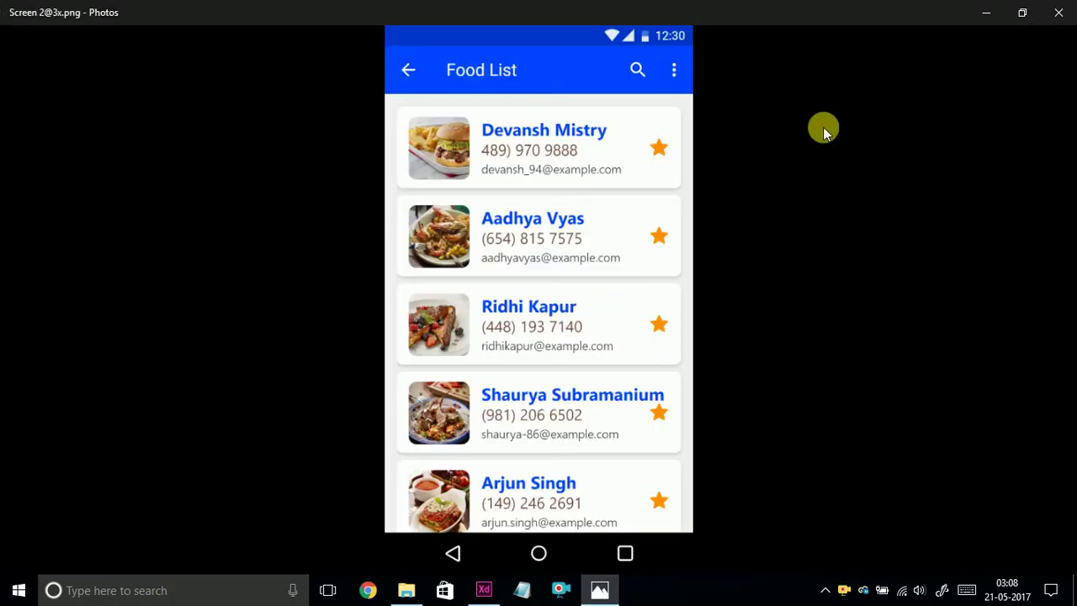
pyautogui.click(747, 46)
pyautogui.scroll(1, 747, 46)
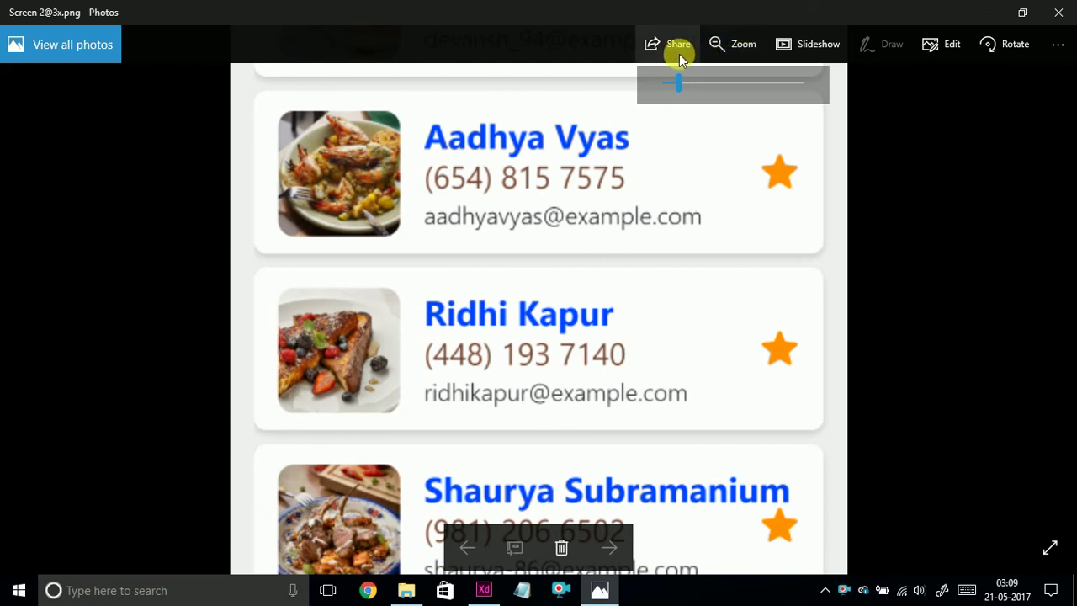
pyautogui.click(1053, 16)
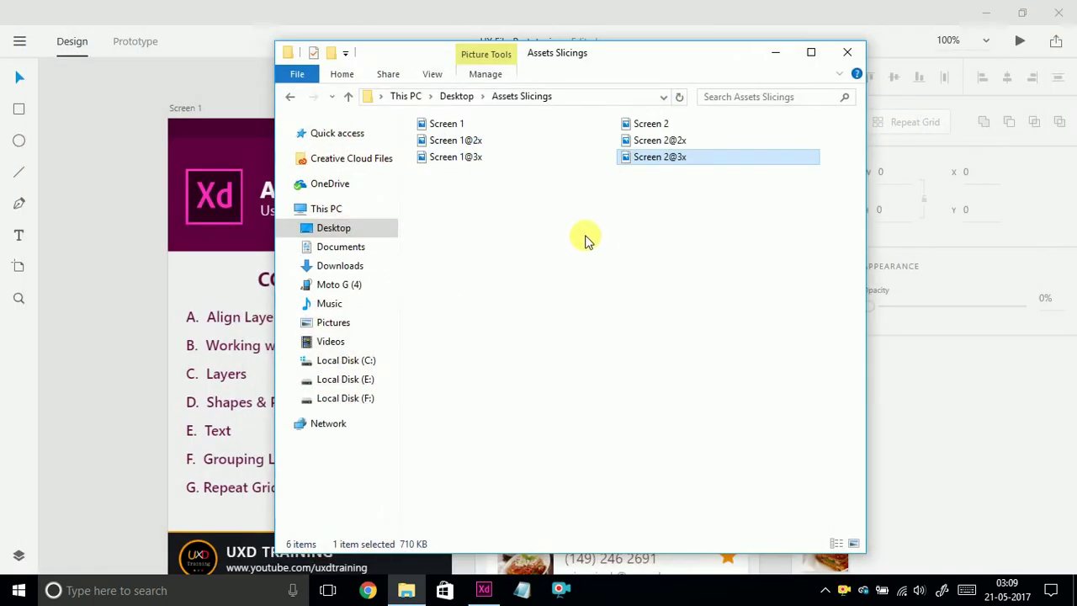
# Reopen the Assets Slicings folder from the Desktop and set its layout to Details.
pyautogui.click(455, 98)
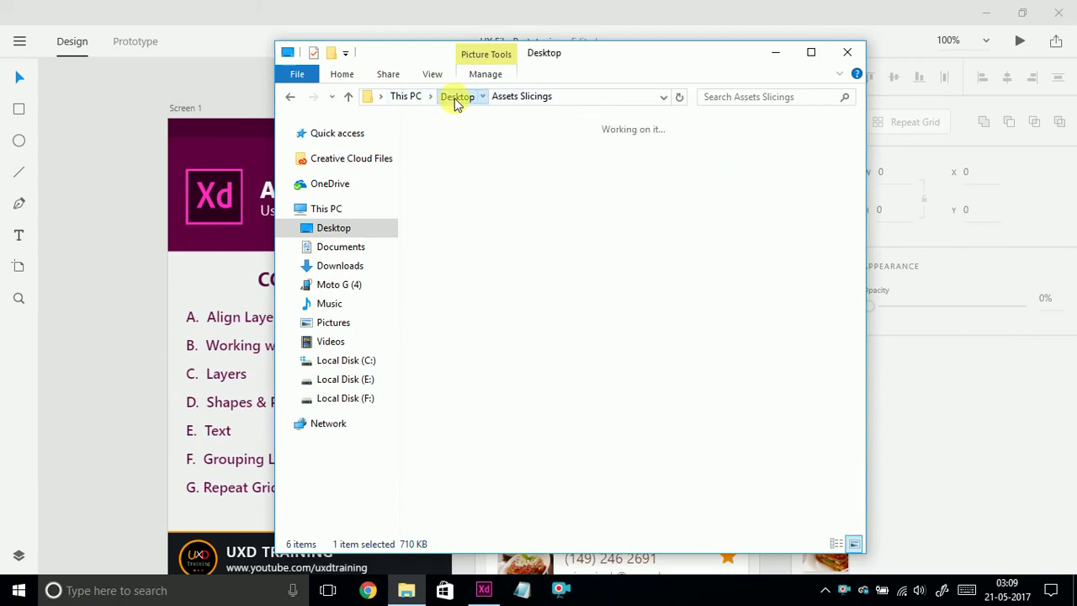
pyautogui.doubleClick(525, 178)
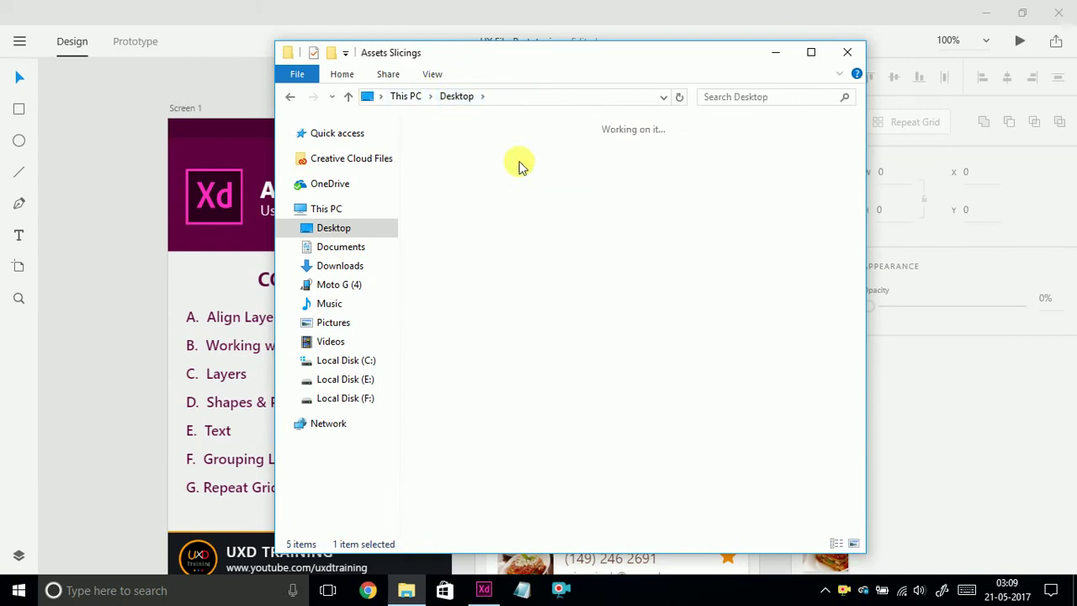
pyautogui.click(433, 75)
pyautogui.click(471, 128)
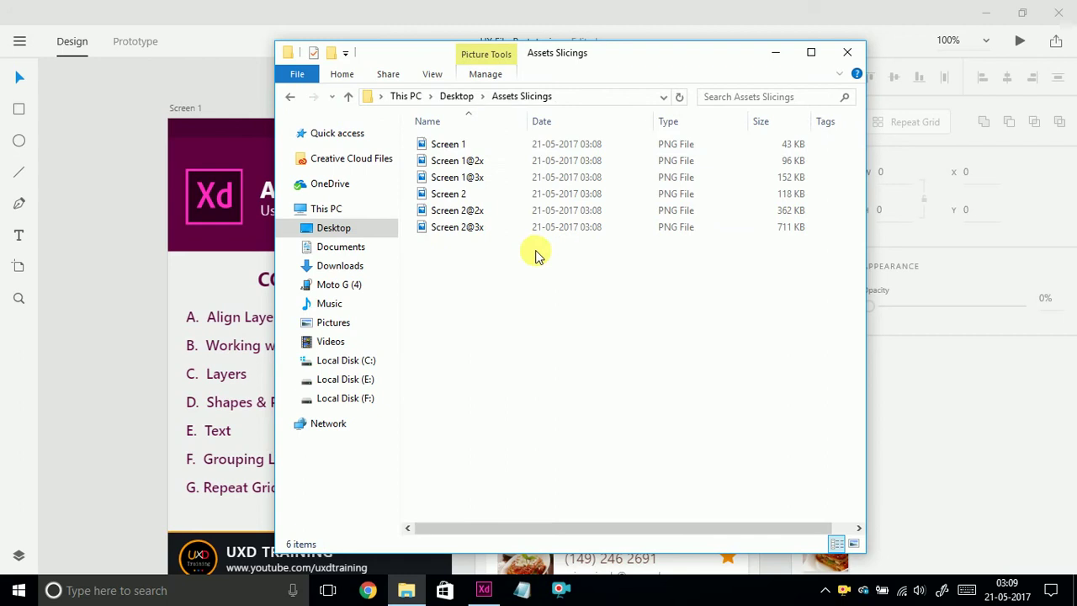
# Add a Dimensions column beside the Name column in the file list and sort the PNGs by it.
pyautogui.rightClick(591, 122)
pyautogui.click(656, 308)
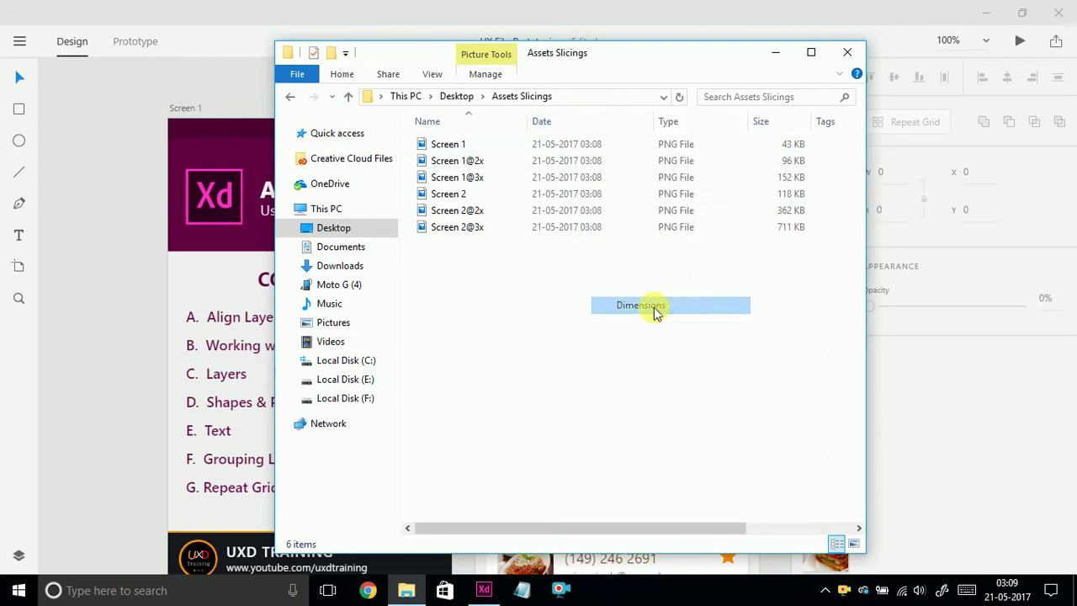
pyautogui.moveTo(549, 525); pyautogui.dragTo(727, 501)
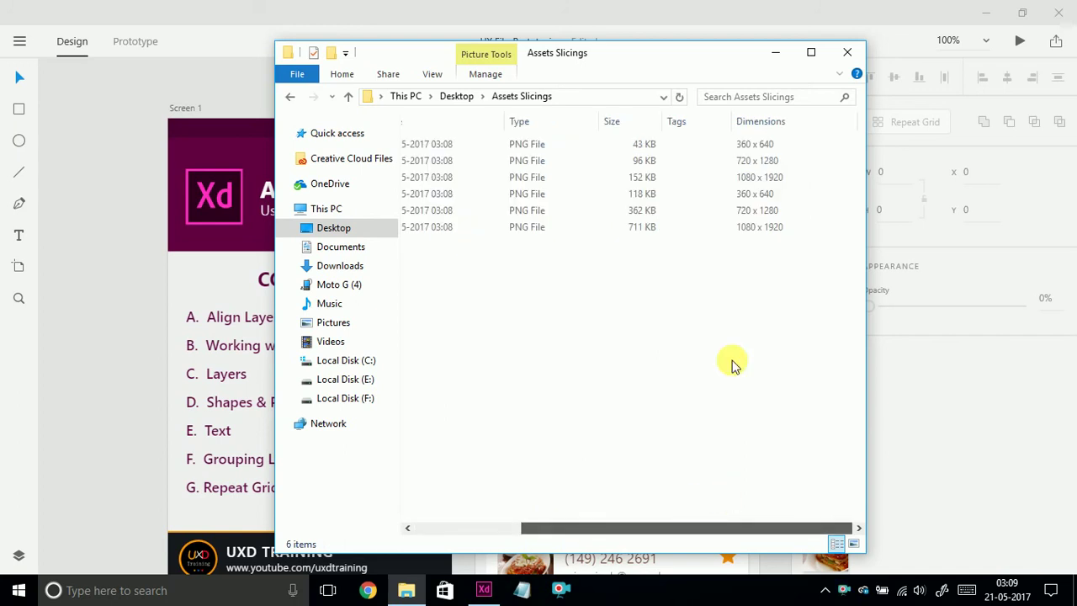
pyautogui.moveTo(757, 121); pyautogui.dragTo(493, 120)
pyautogui.moveTo(649, 531); pyautogui.dragTo(522, 524)
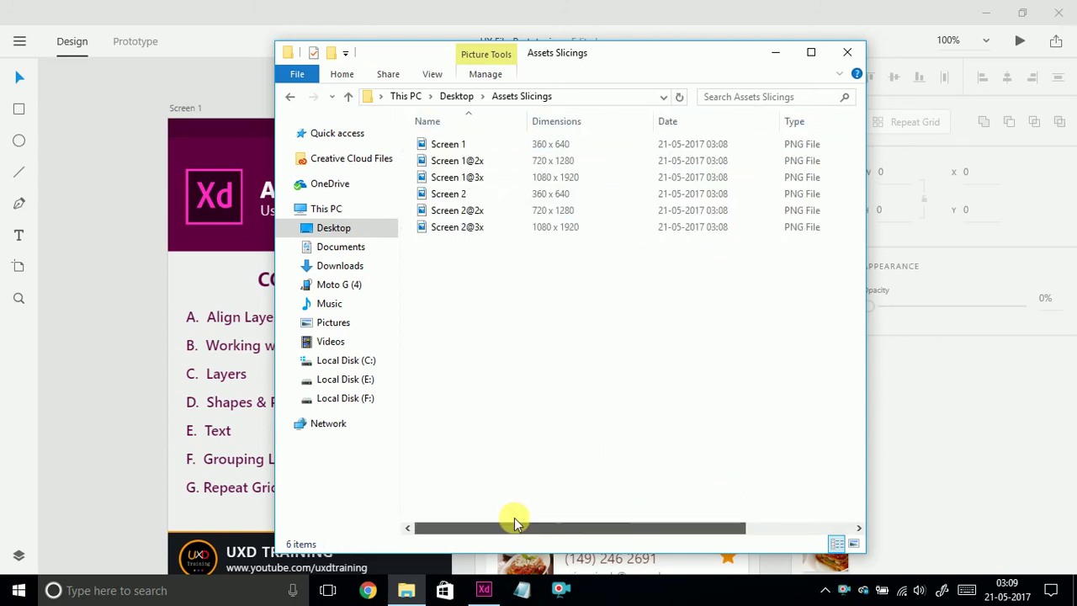
pyautogui.click(553, 123)
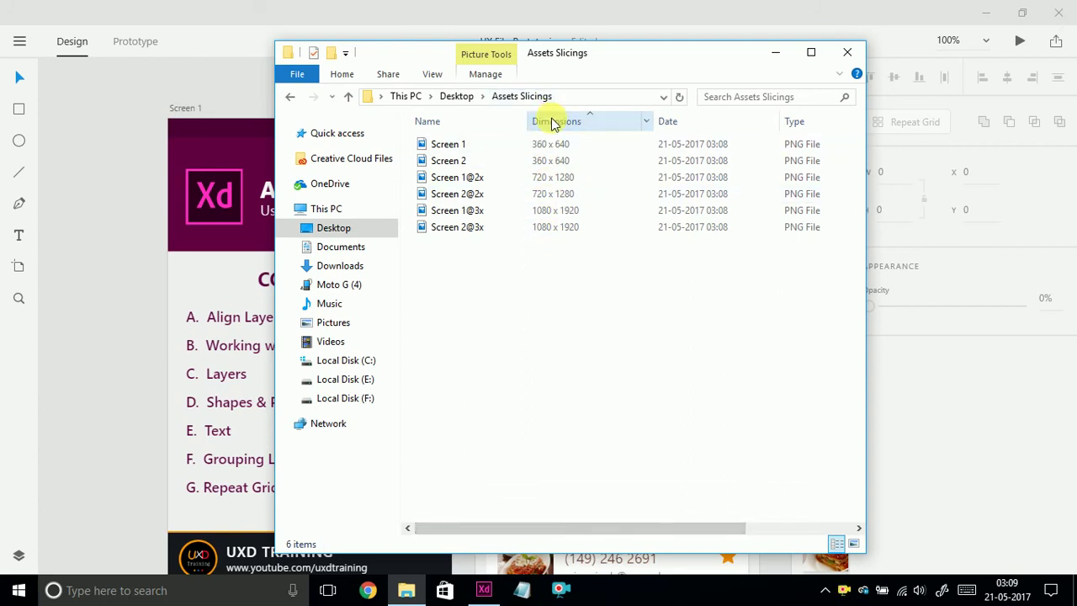
# Reopen the Screen 2@3x PNG, zoom in on its contact cards to check the quality, and close the viewer.
pyautogui.click(545, 228)
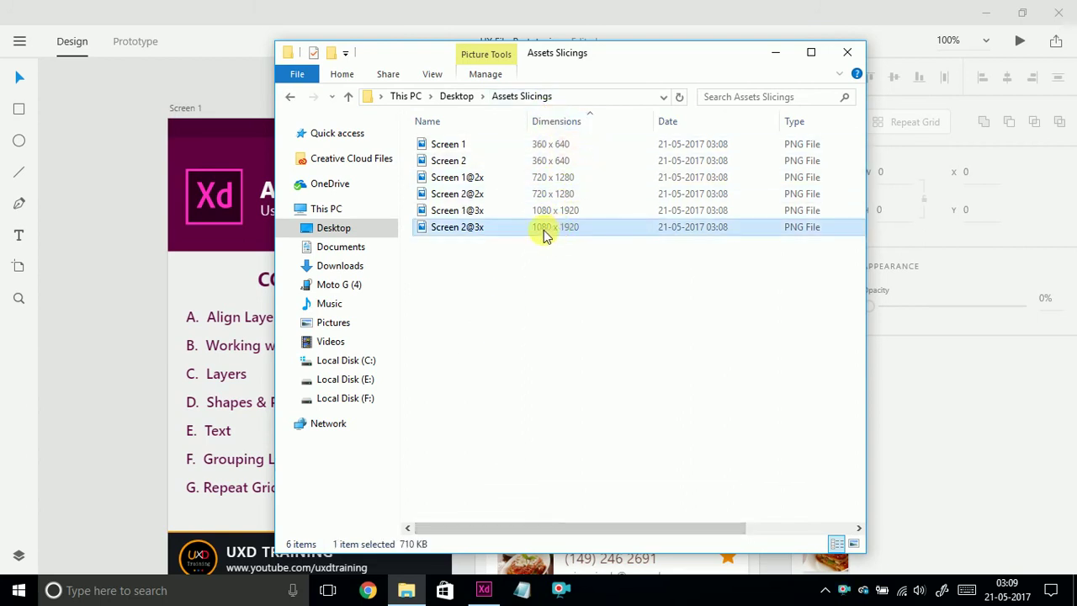
pyautogui.doubleClick(470, 233)
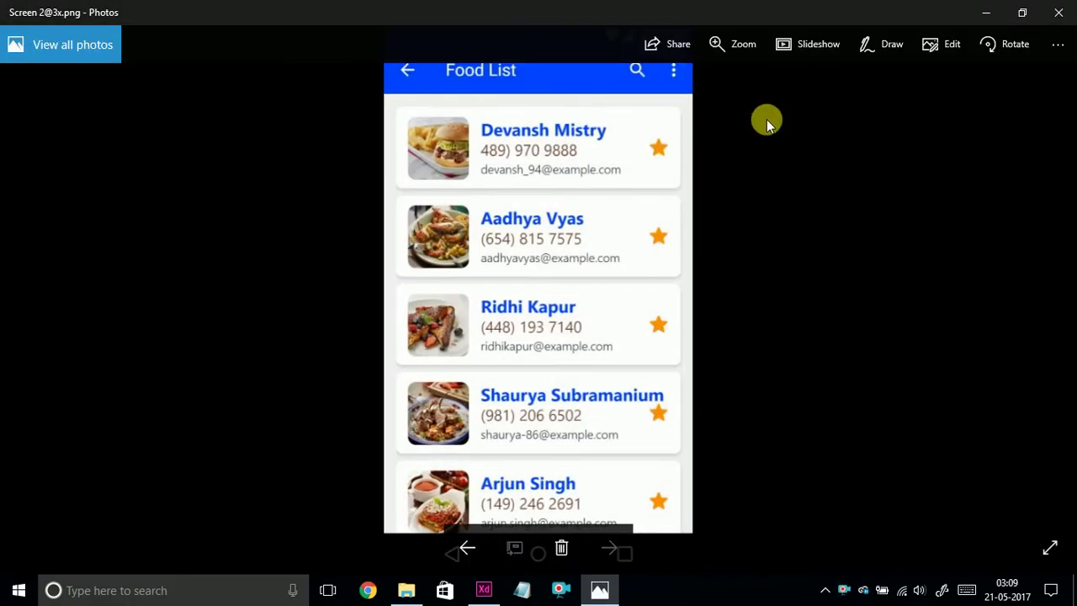
pyautogui.click(742, 50)
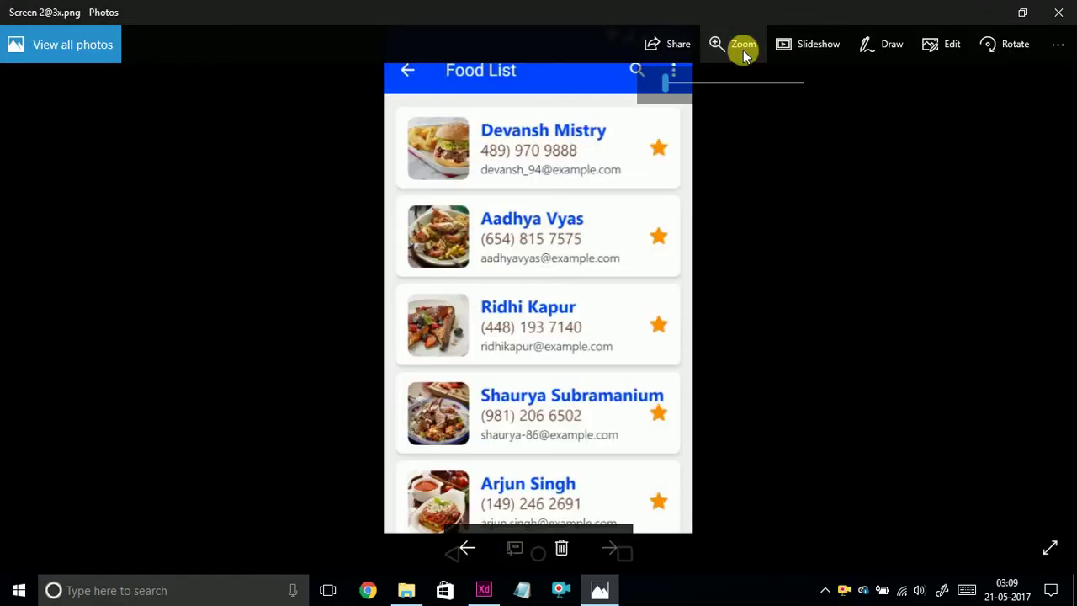
pyautogui.click(743, 52)
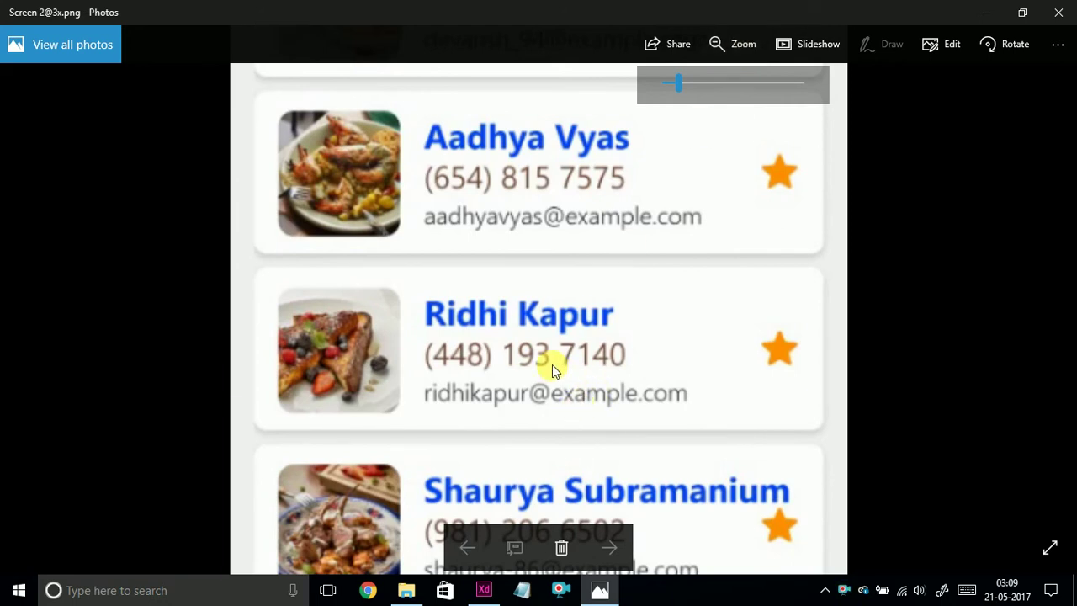
pyautogui.click(1057, 13)
# Delete all the iOS-exported PNGs from the Assets Slicings folder and switch back to the XD document.
pyautogui.moveTo(519, 329); pyautogui.dragTo(437, 143)
pyautogui.rightClick(438, 142)
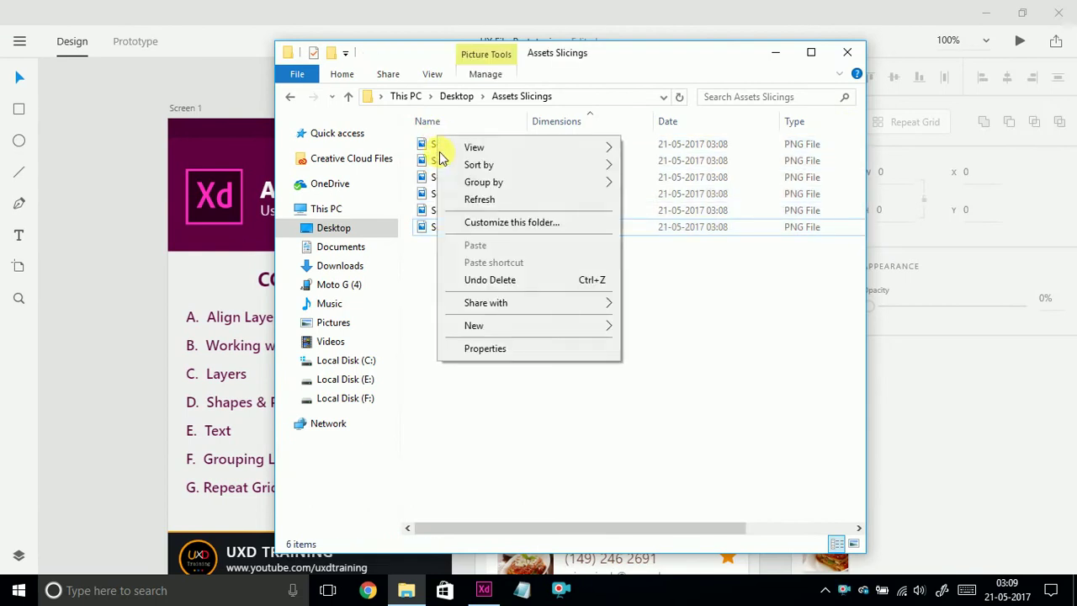
pyautogui.click(740, 360)
pyautogui.moveTo(516, 287); pyautogui.dragTo(423, 124)
pyautogui.rightClick(440, 153)
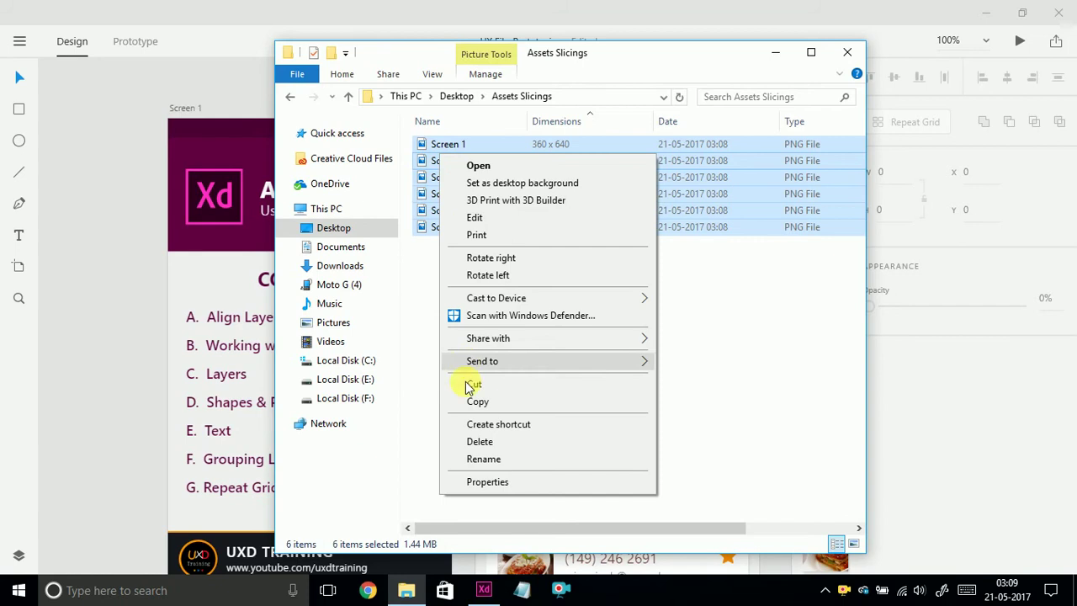
pyautogui.click(479, 441)
pyautogui.click(118, 326)
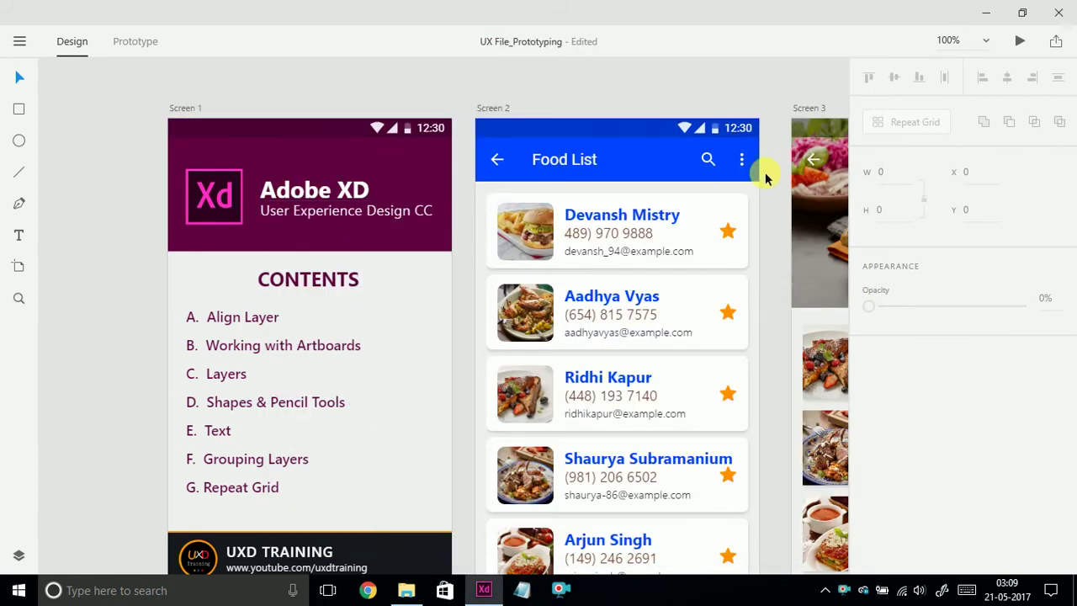
# Try to shift the background of the first card in Screen 2's Food List to the left.
pyautogui.moveTo(774, 113); pyautogui.dragTo(625, 114)
pyautogui.click(304, 219)
pyautogui.doubleClick(306, 221)
pyautogui.click(547, 257)
pyautogui.moveTo(547, 252); pyautogui.dragTo(523, 262)
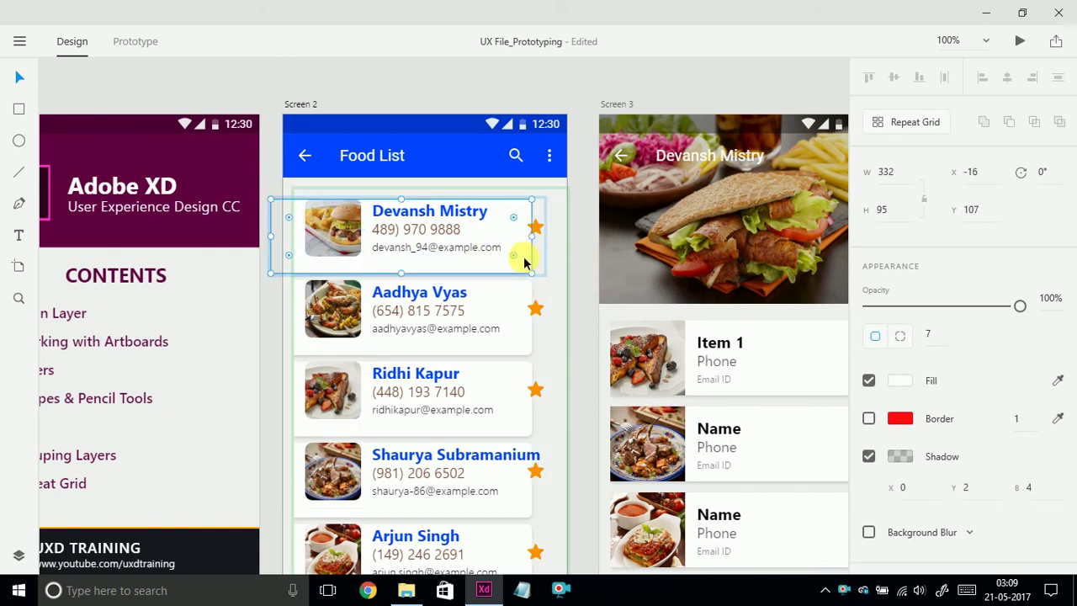
pyautogui.click(340, 109)
# Export the Xd logo on Screen 1 as PNG for iOS, designed at 1x, into the Assets Slicings folder.
pyautogui.hscroll(-5, 340, 109)
pyautogui.click(342, 195)
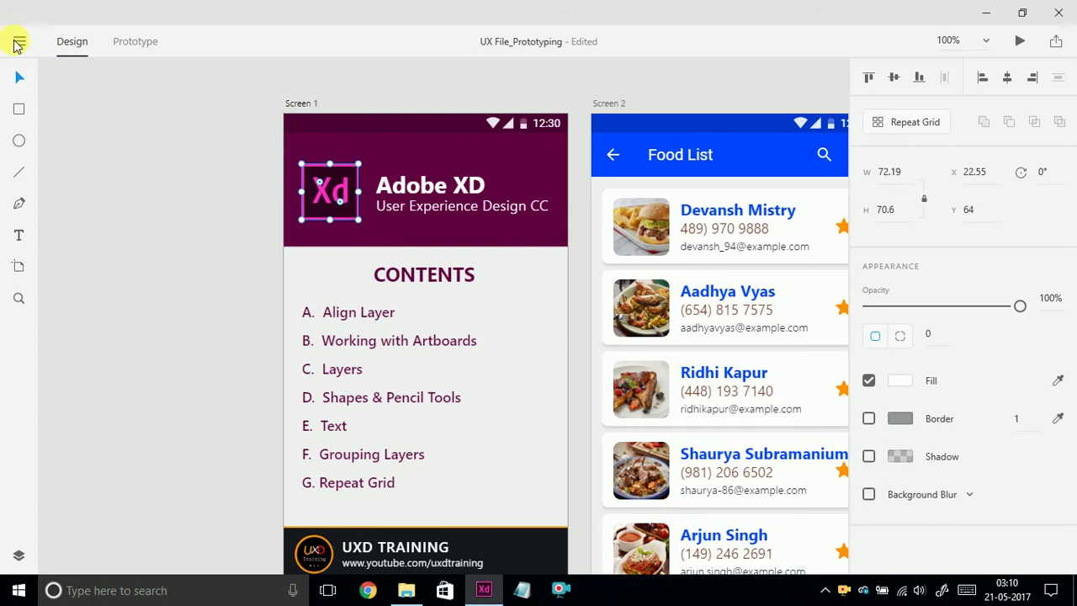
pyautogui.click(18, 43)
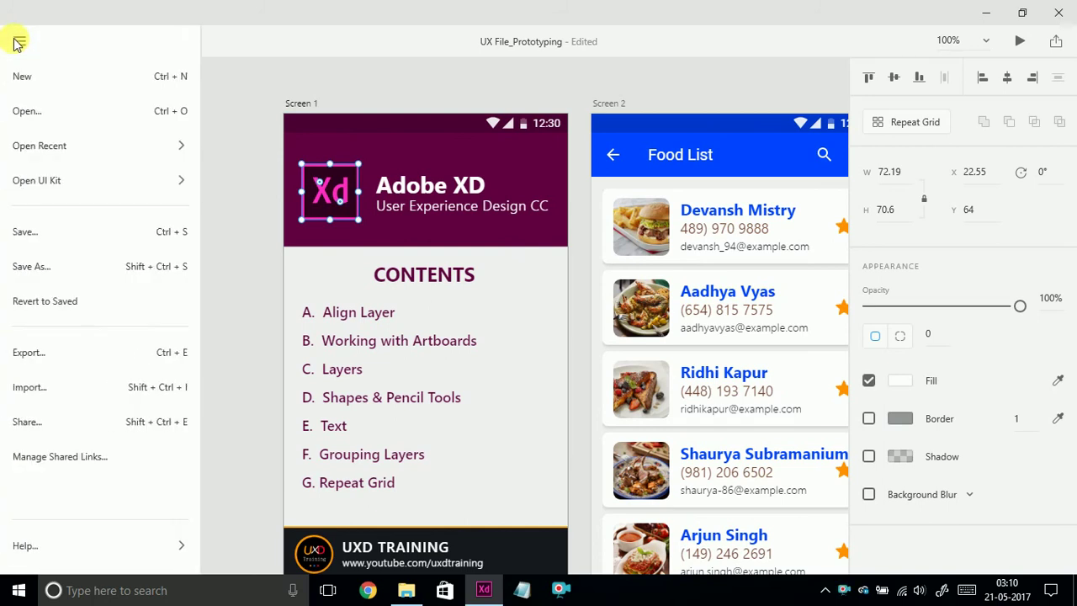
pyautogui.click(32, 353)
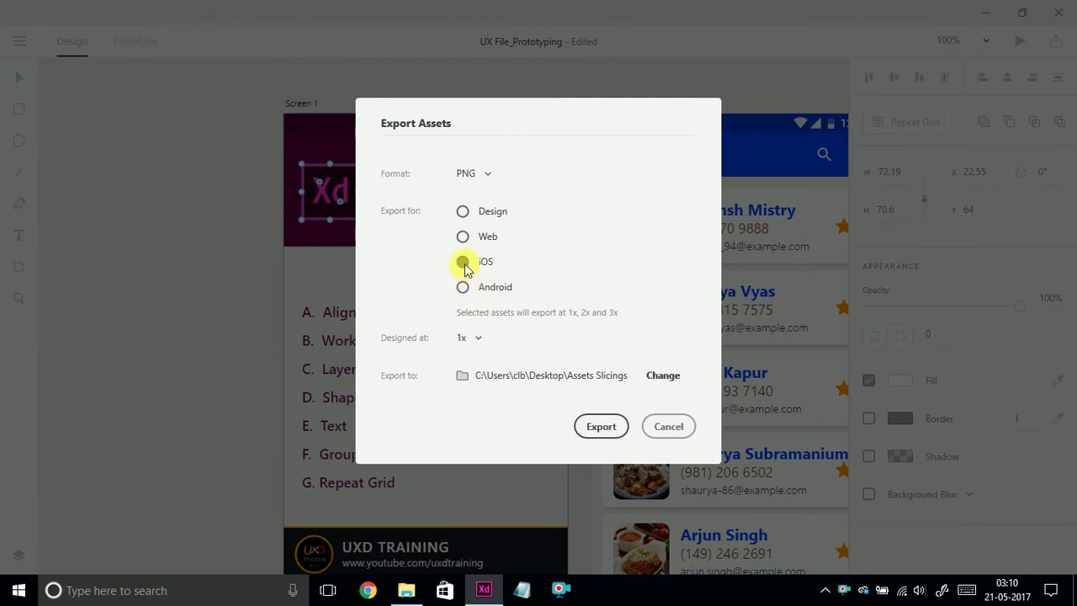
pyautogui.click(477, 338)
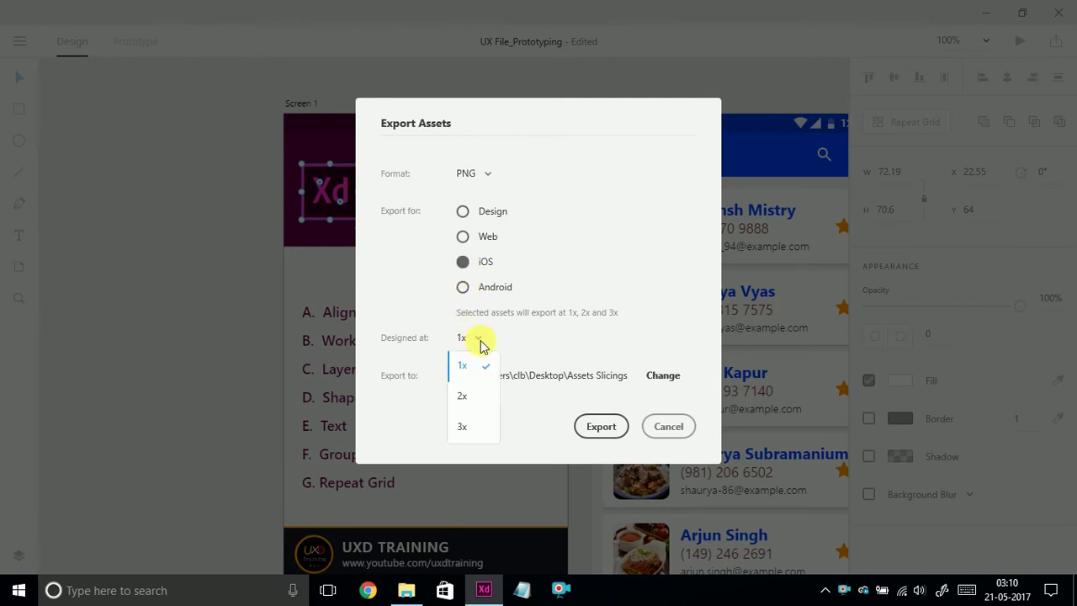
pyautogui.click(494, 362)
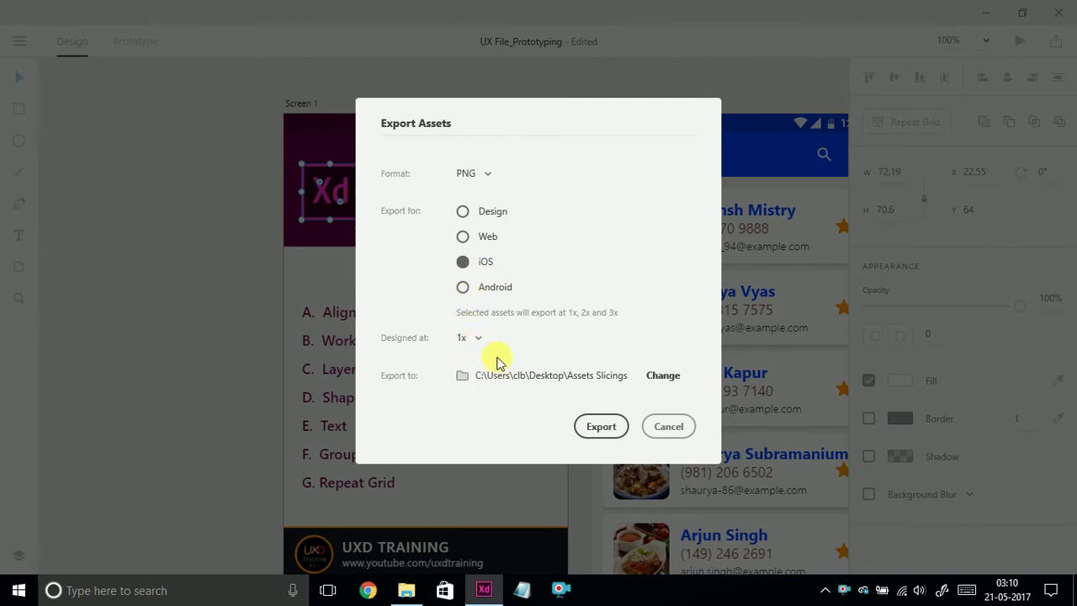
pyautogui.click(595, 428)
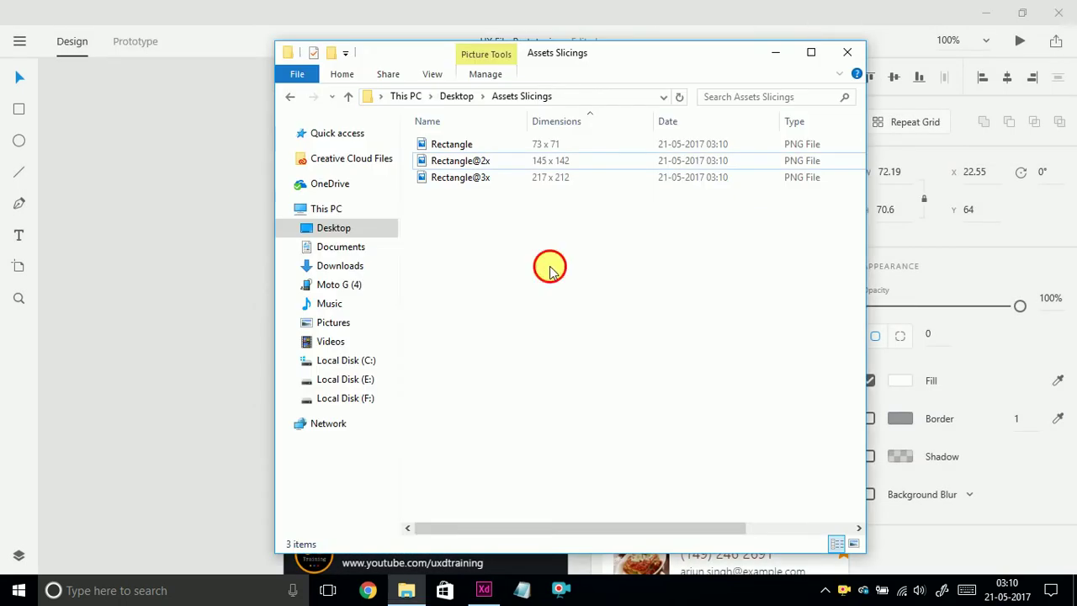
# Compare the exported Rectangle PNG's dimensions with the Xd logo's width and height in the XD document.
pyautogui.click(555, 149)
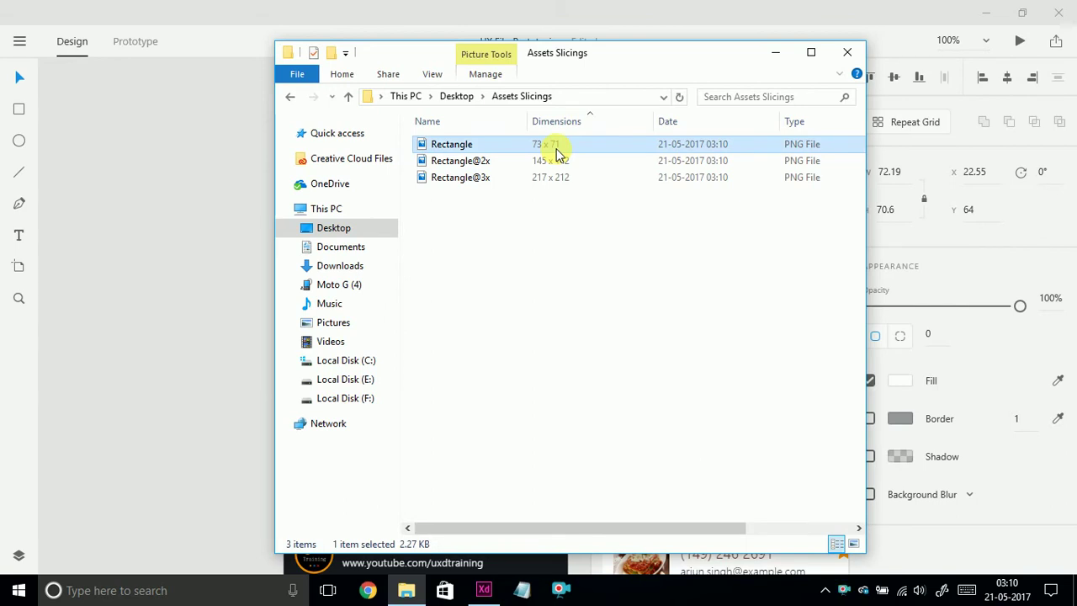
pyautogui.hotkey('alt', 'F4')
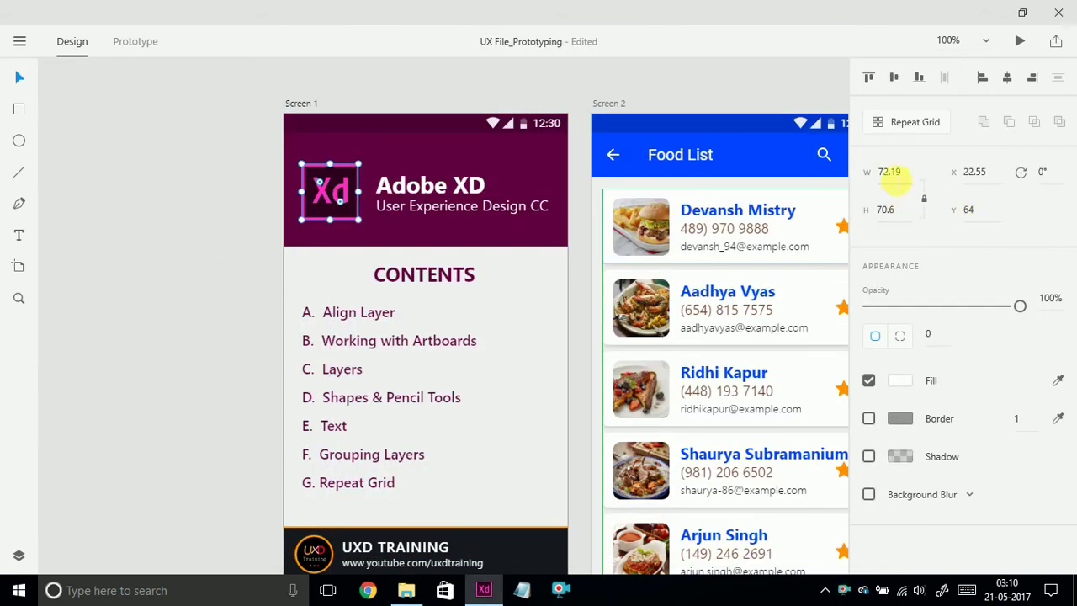
pyautogui.hotkey('alt', 'Tab')
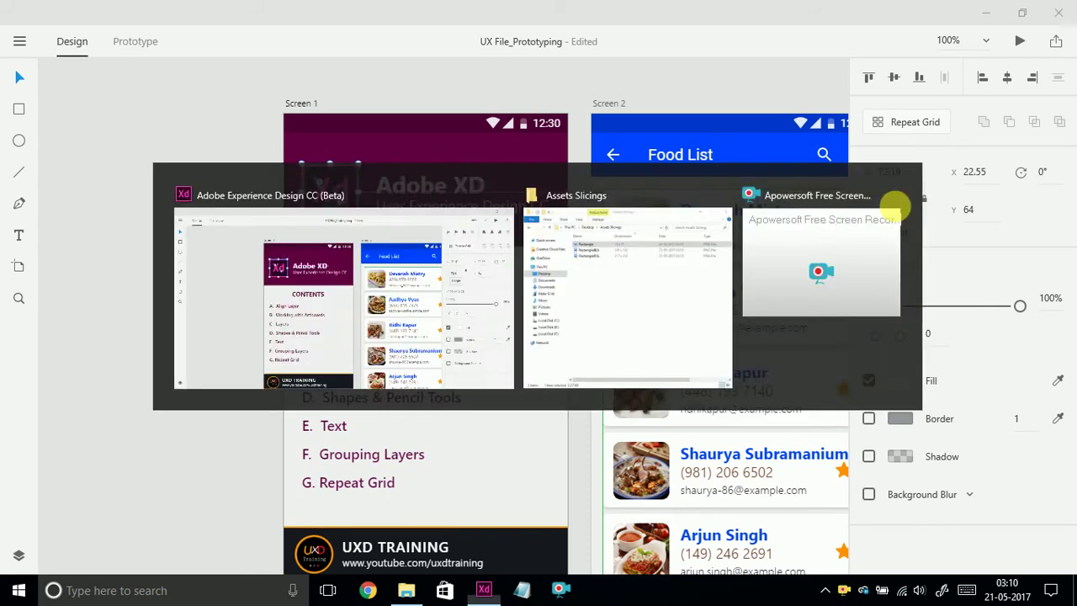
pyautogui.moveTo(455, 148); pyautogui.dragTo(299, 198)
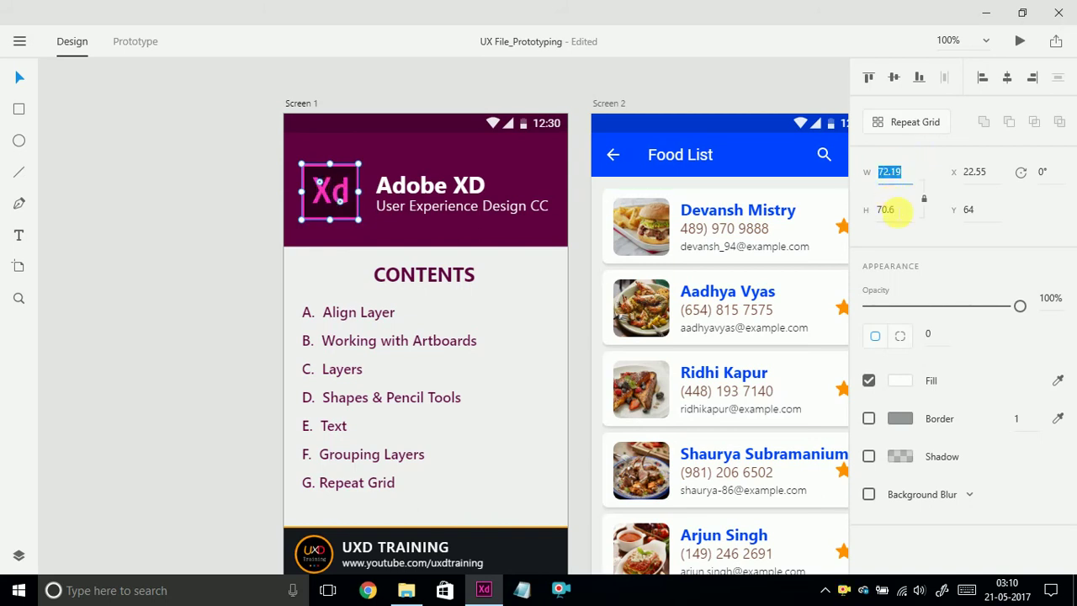
pyautogui.click(889, 171)
pyautogui.hotkey('alt', 'Tab')
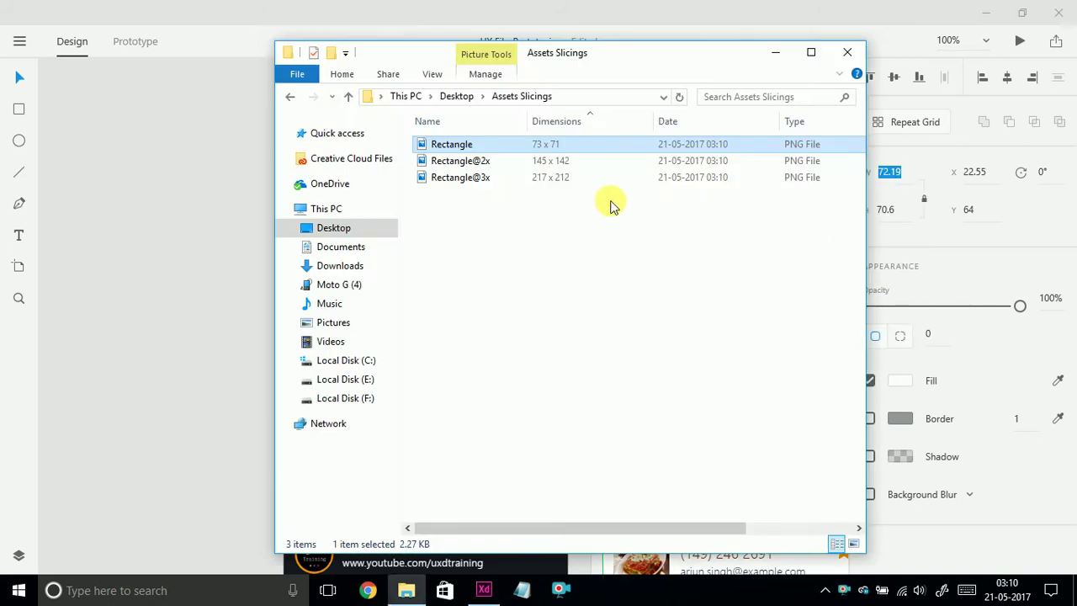
# View the Rectangle@3x PNG and the Rectangle PNG one after the other to compare their sizes, closing the viewer each time.
pyautogui.moveTo(469, 161); pyautogui.dragTo(444, 163)
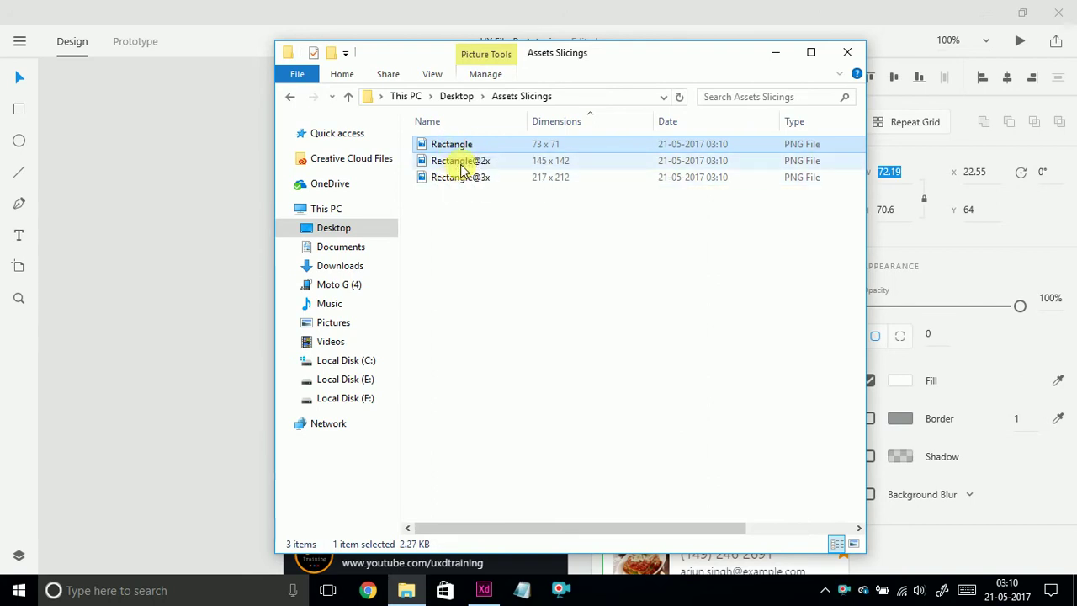
pyautogui.click(463, 162)
pyautogui.click(462, 181)
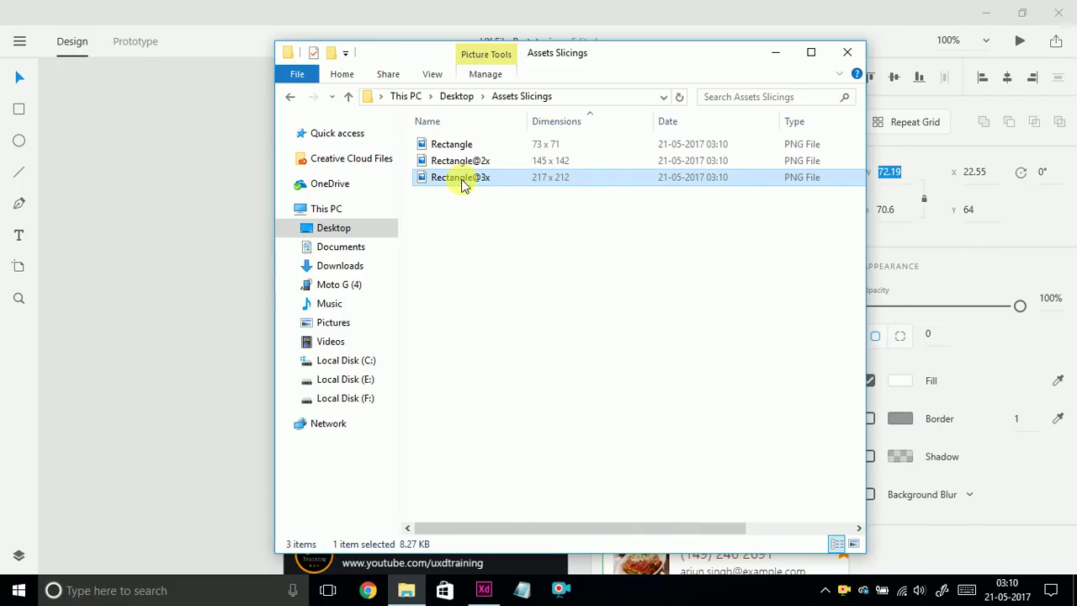
pyautogui.doubleClick(461, 182)
pyautogui.click(1056, 12)
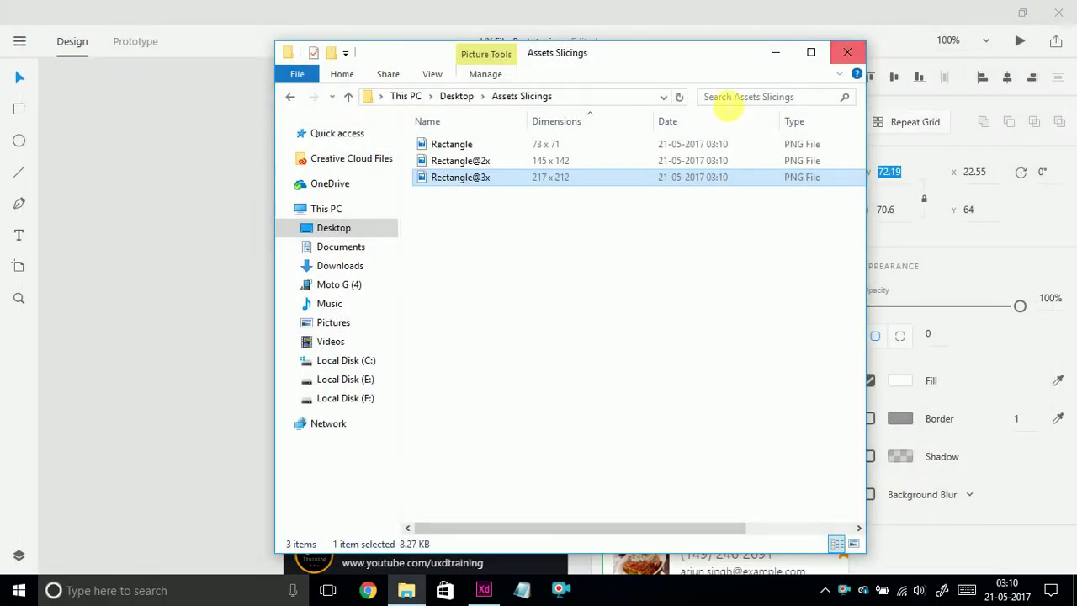
pyautogui.click(469, 144)
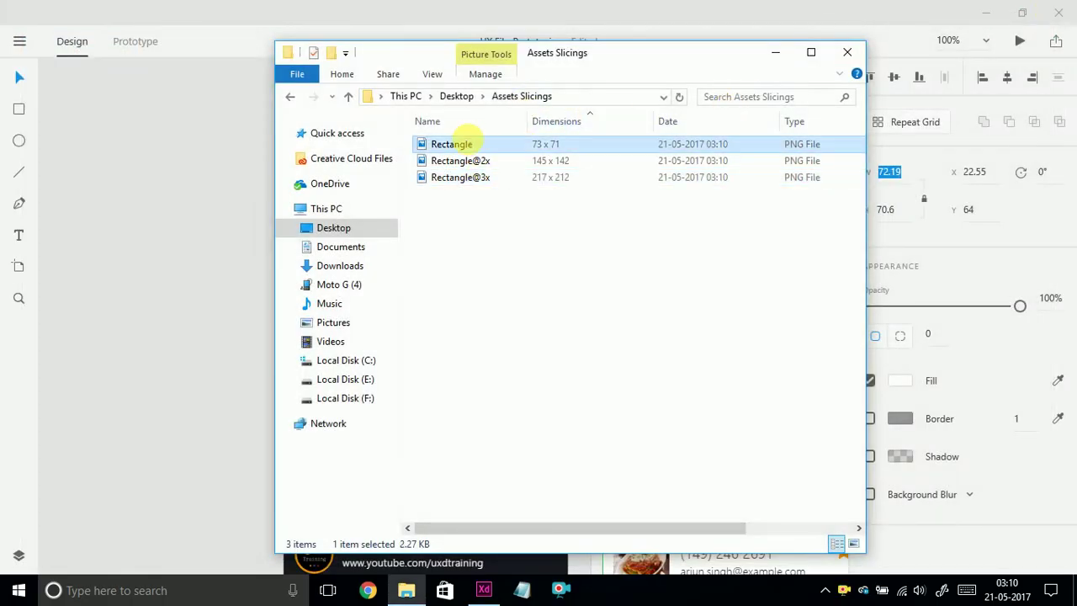
pyautogui.doubleClick(469, 145)
pyautogui.click(1056, 11)
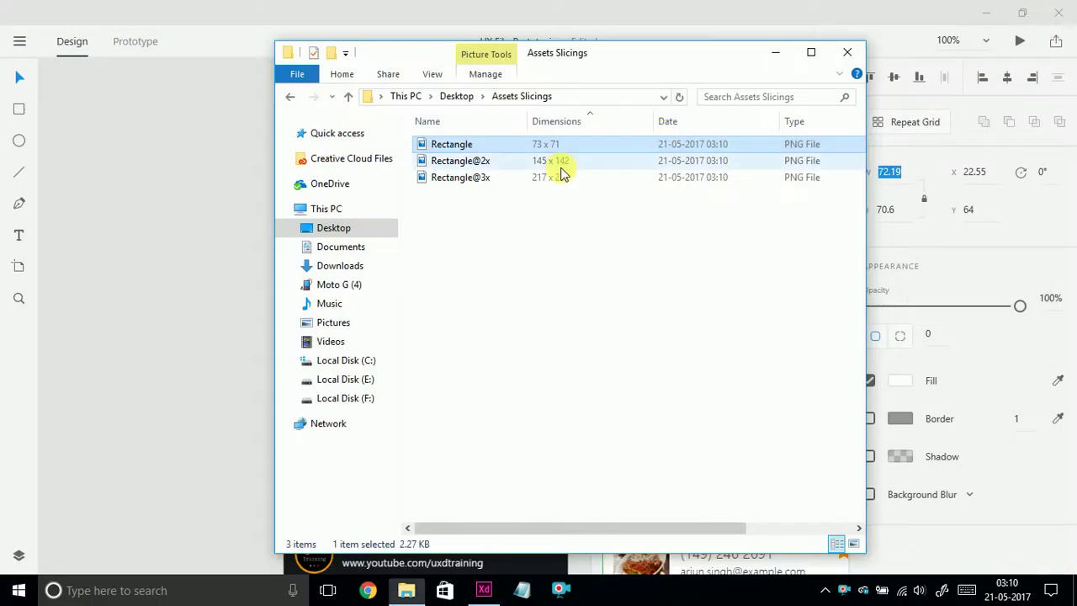
# View Rectangle@2x, Rectangle and Rectangle@3x in turn to compare the three logo sizes, closing each image.
pyautogui.doubleClick(497, 164)
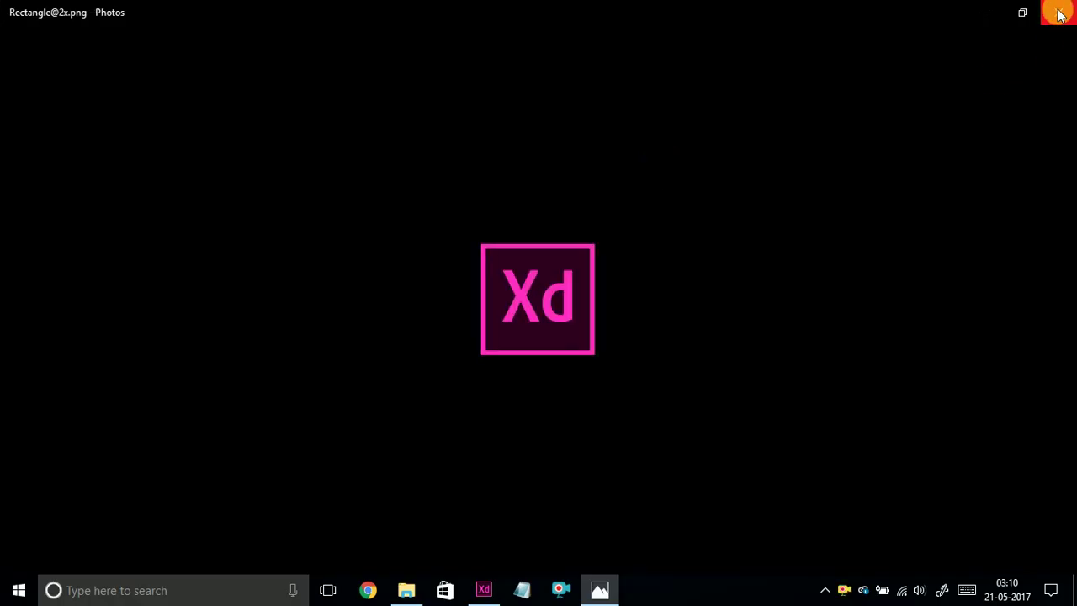
pyautogui.click(1060, 15)
pyautogui.click(476, 149)
pyautogui.doubleClick(476, 149)
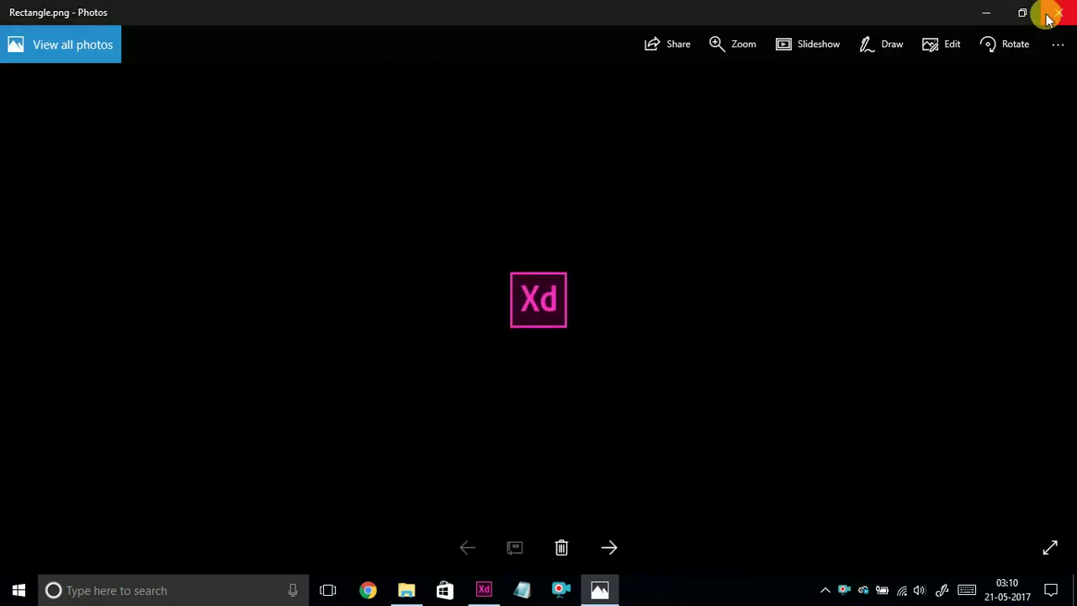
pyautogui.click(1052, 15)
pyautogui.click(461, 177)
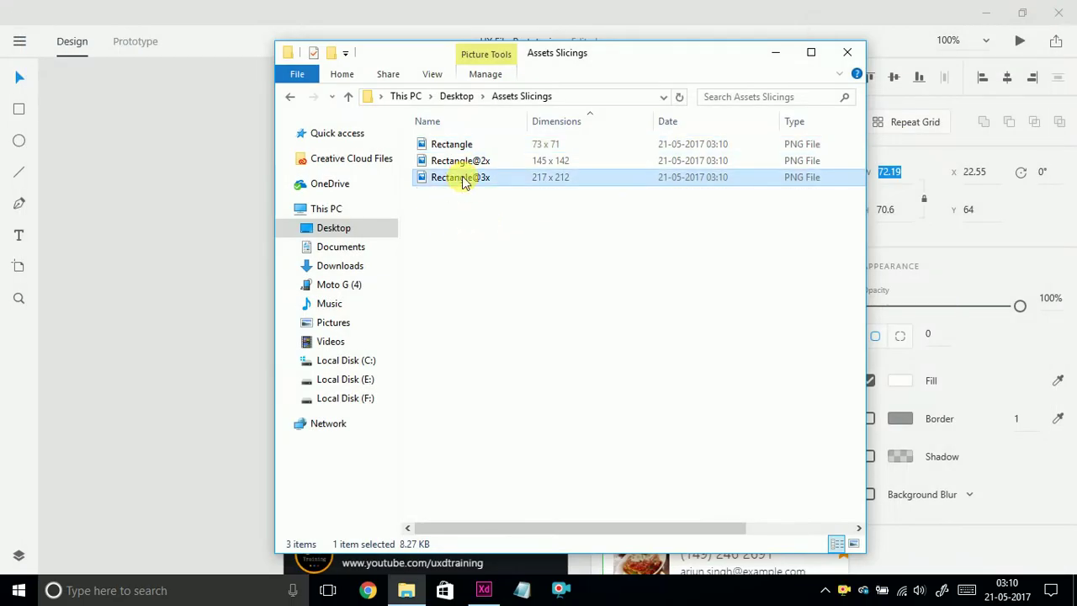
pyautogui.doubleClick(462, 178)
pyautogui.click(1056, 13)
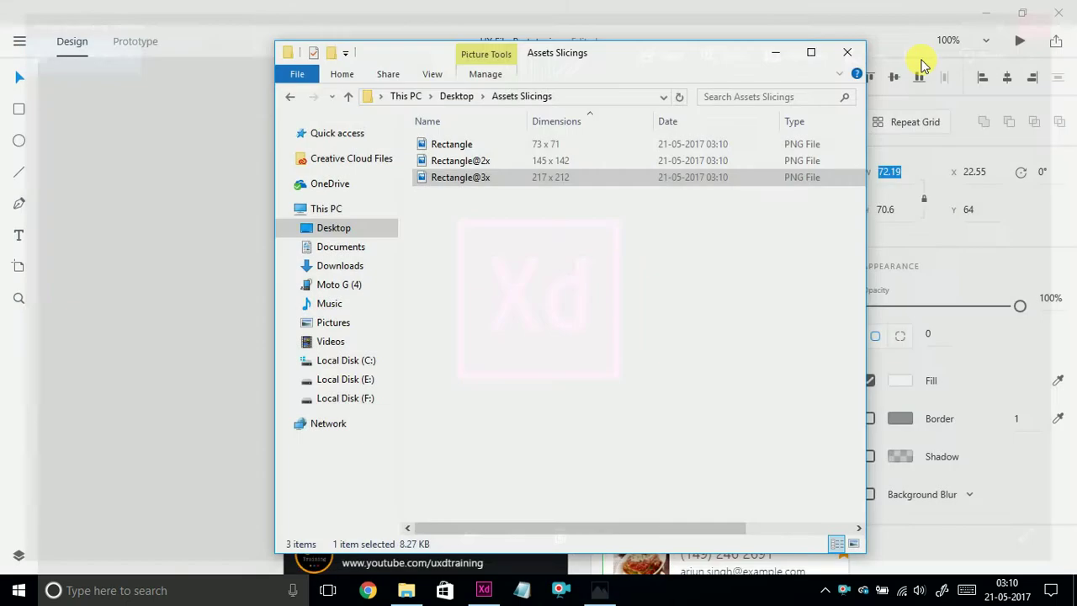
# Delete the three Rectangle PNGs from the Assets Slicings folder and return to the XD document with nothing selected.
pyautogui.moveTo(555, 230); pyautogui.dragTo(458, 145)
pyautogui.rightClick(459, 145)
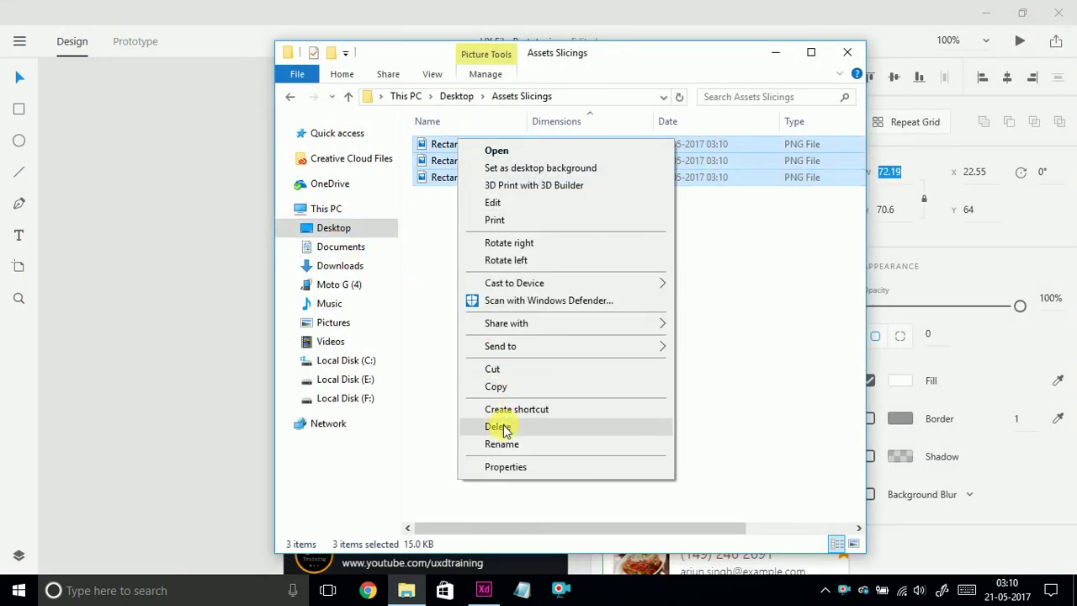
pyautogui.click(497, 426)
pyautogui.click(173, 277)
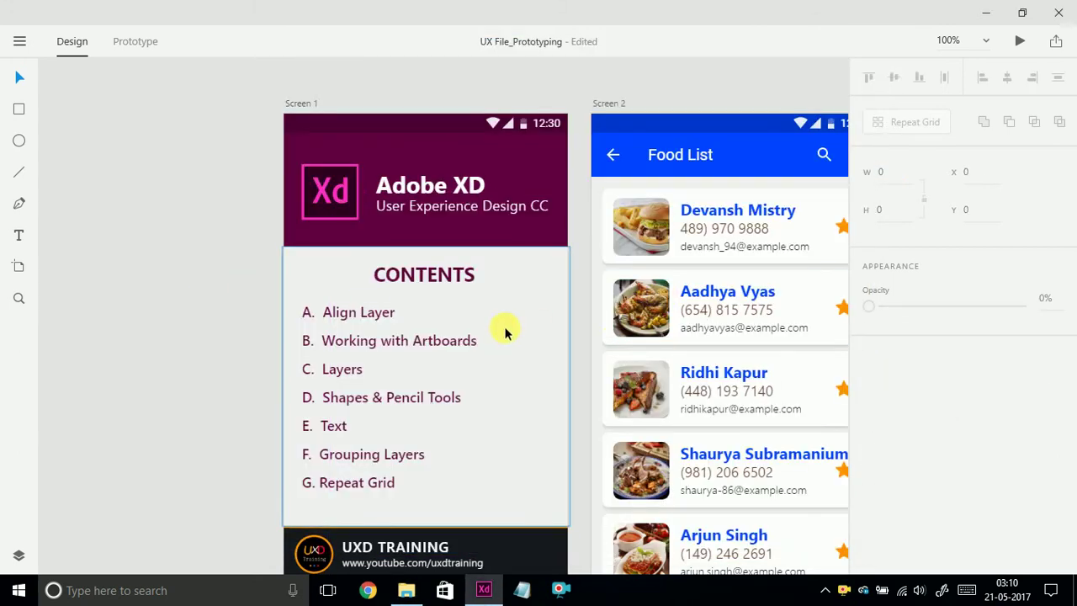
# Select the Screen 1 artboard, open its export settings and check the design scale choices for iOS.
pyautogui.moveTo(600, 305); pyautogui.dragTo(545, 300)
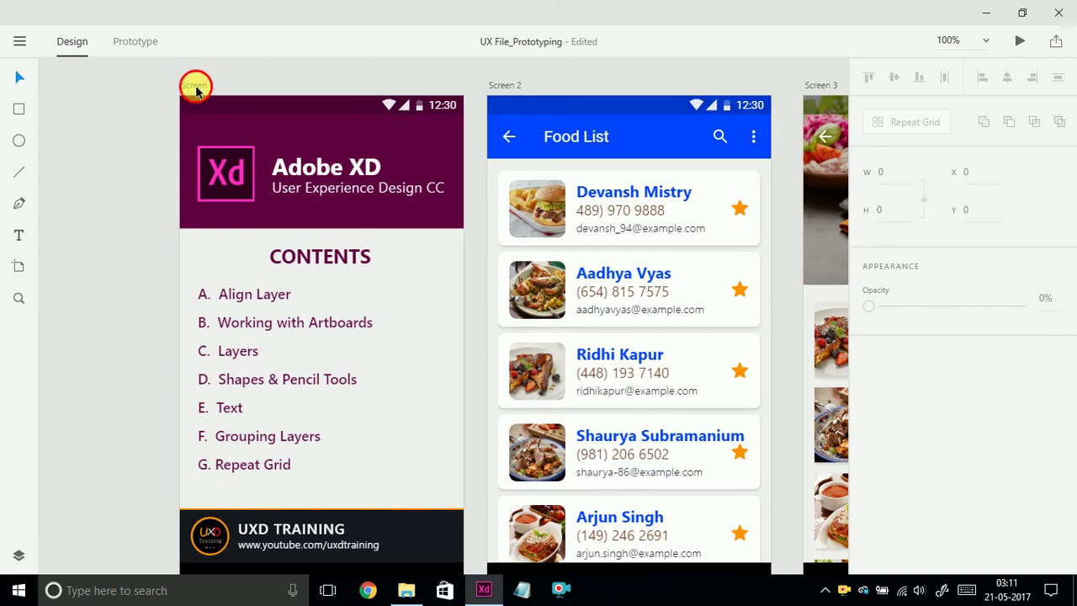
pyautogui.click(196, 87)
pyautogui.click(19, 41)
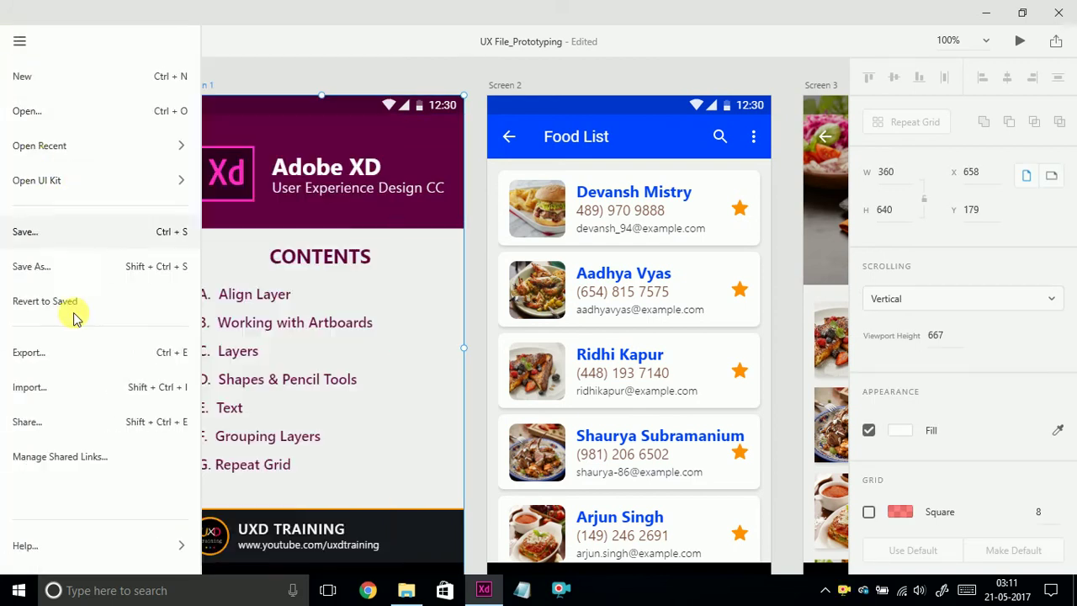
pyautogui.click(53, 353)
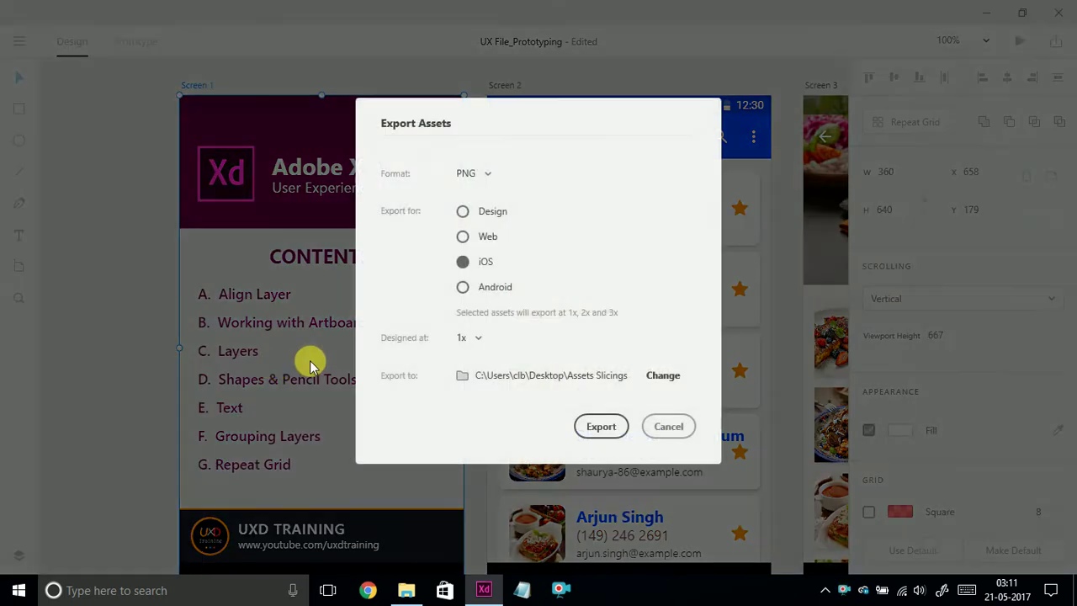
pyautogui.click(478, 337)
pyautogui.click(480, 339)
pyautogui.click(479, 339)
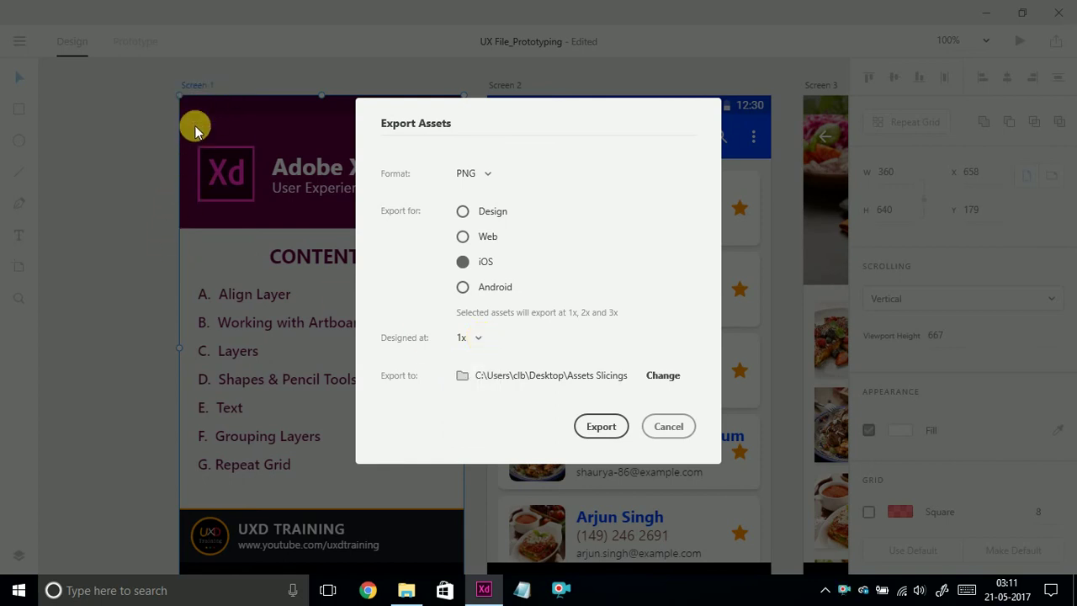
pyautogui.click(480, 338)
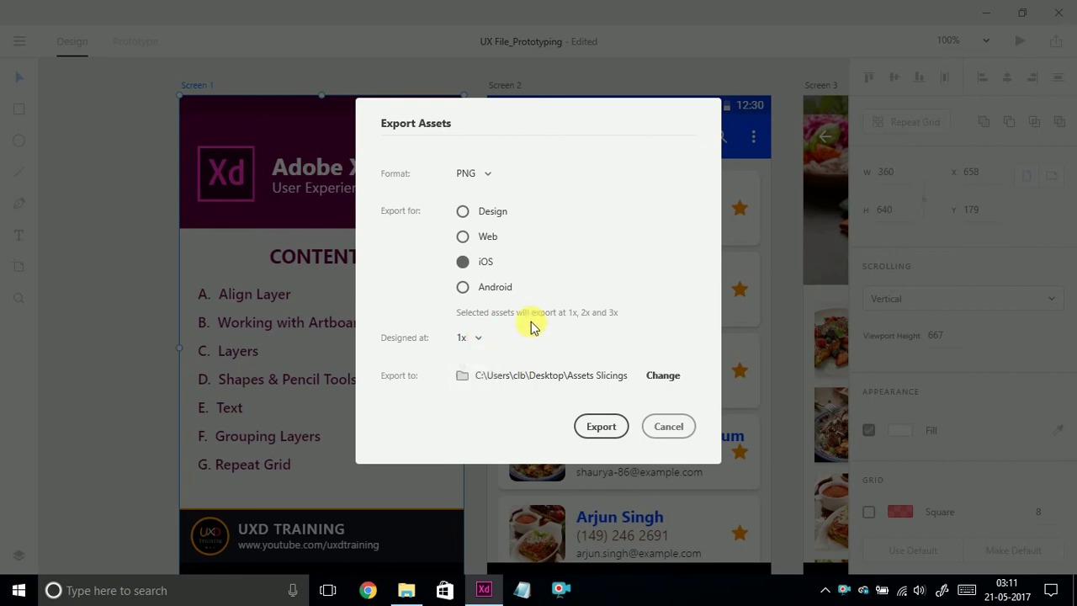
# Export Screen 1 as PNG for Android, designed at 100% - mdpi, into the Assets Slicings folder.
pyautogui.click(470, 288)
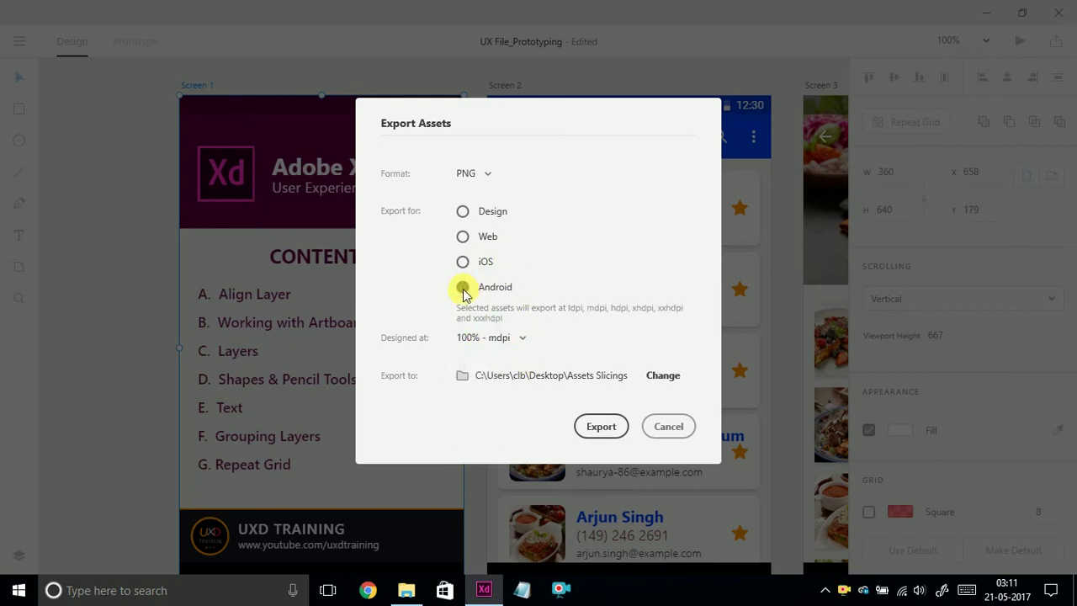
pyautogui.click(522, 339)
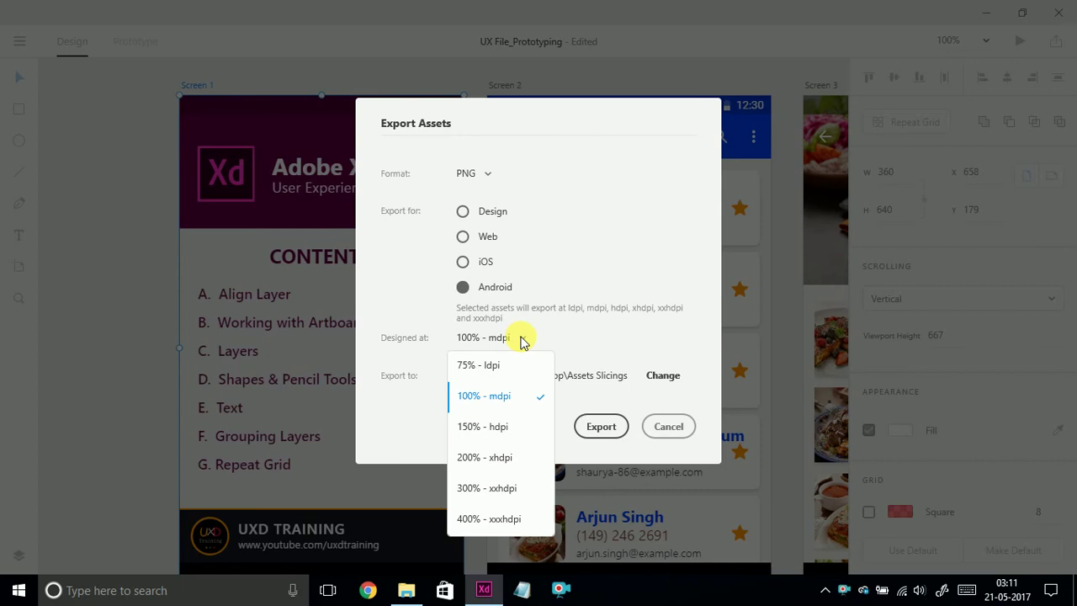
pyautogui.click(505, 396)
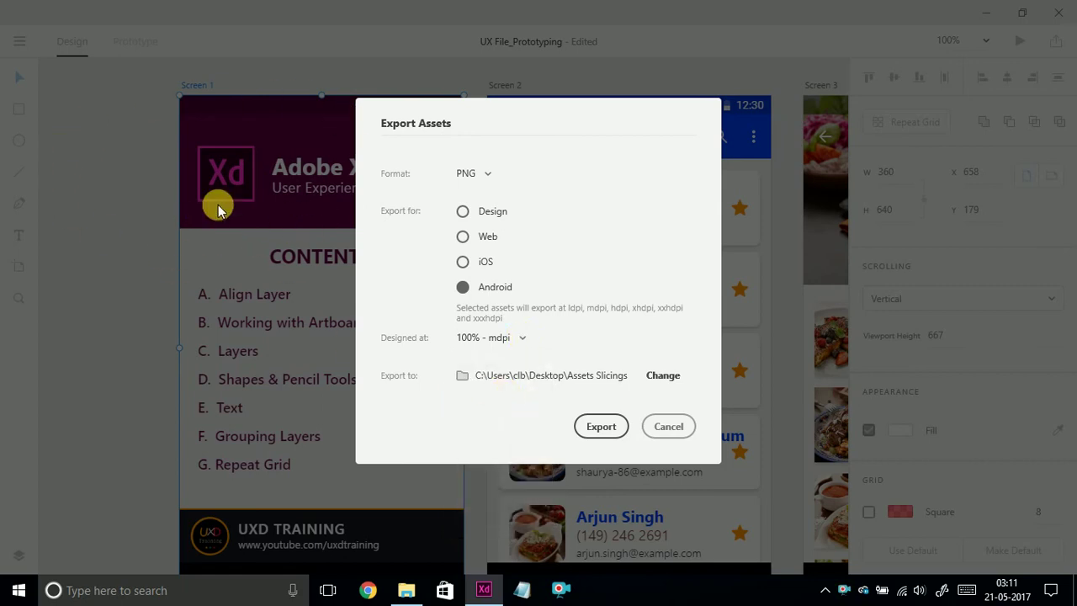
pyautogui.click(614, 427)
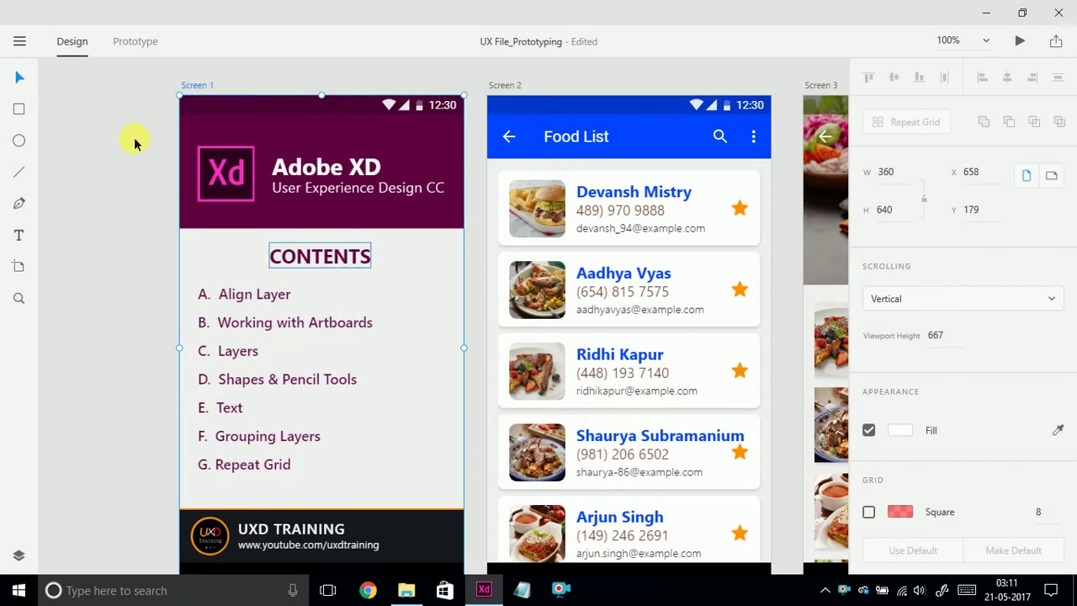
# Reopen the export settings for Screen 1, review the Android design scale choices from ldpi to xxxhdpi, and leave without exporting.
pyautogui.click(19, 40)
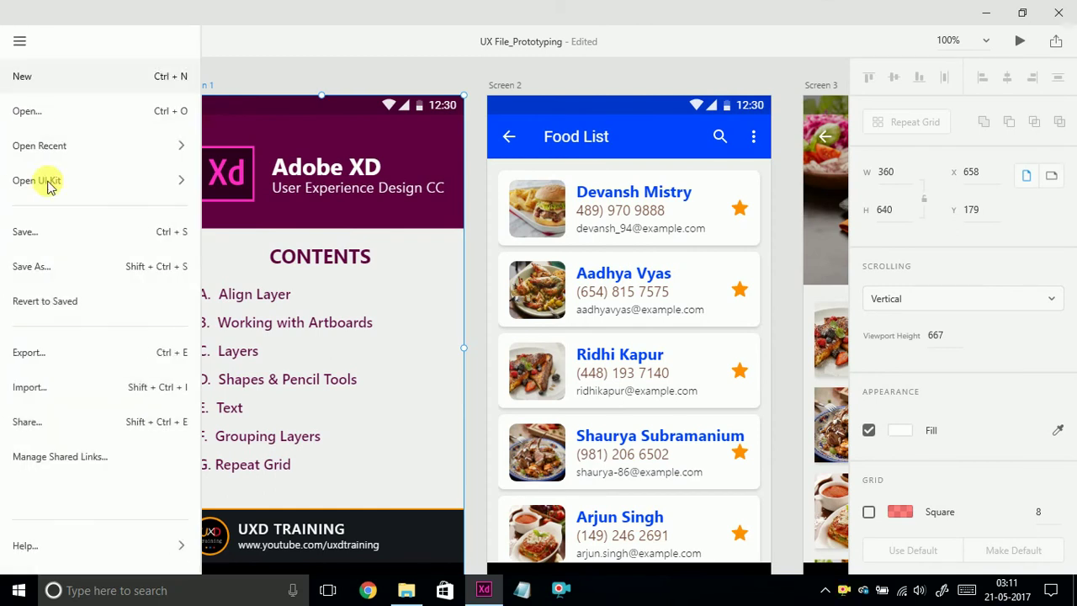
pyautogui.click(58, 353)
pyautogui.click(503, 340)
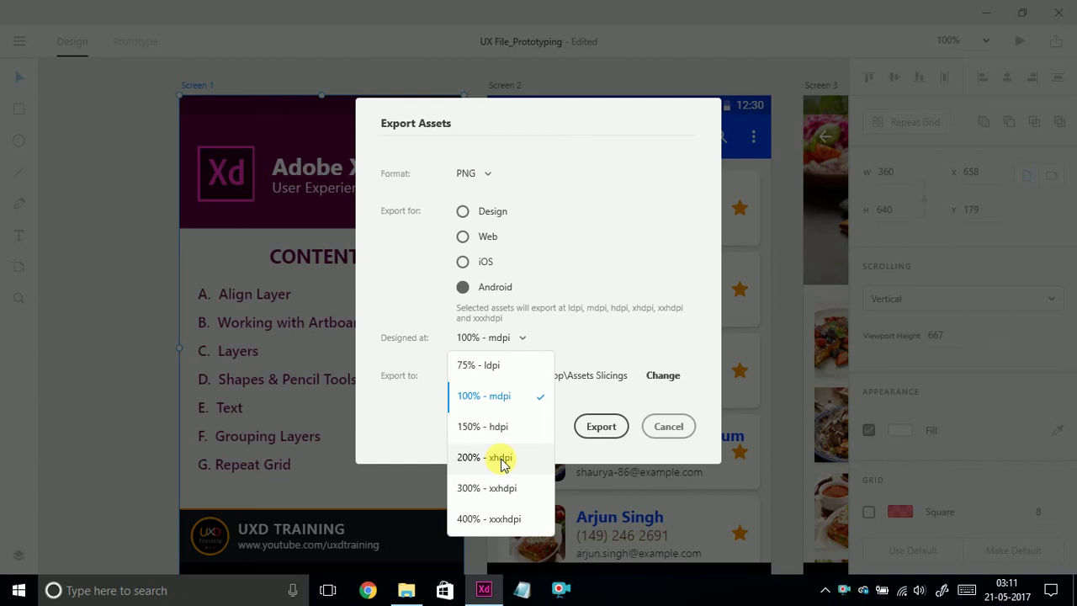
pyautogui.click(603, 354)
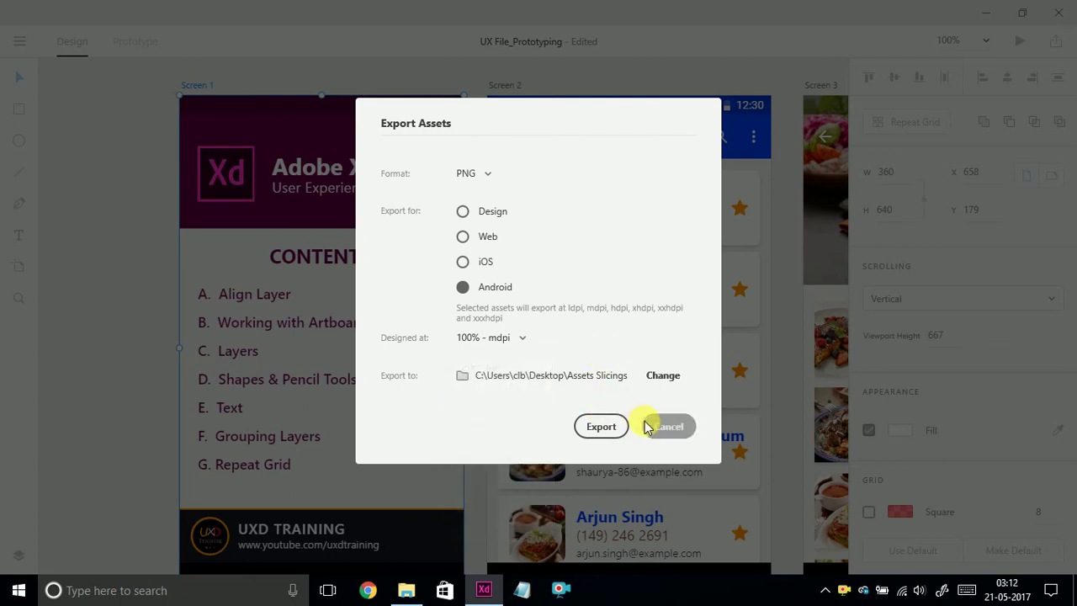
pyautogui.click(510, 340)
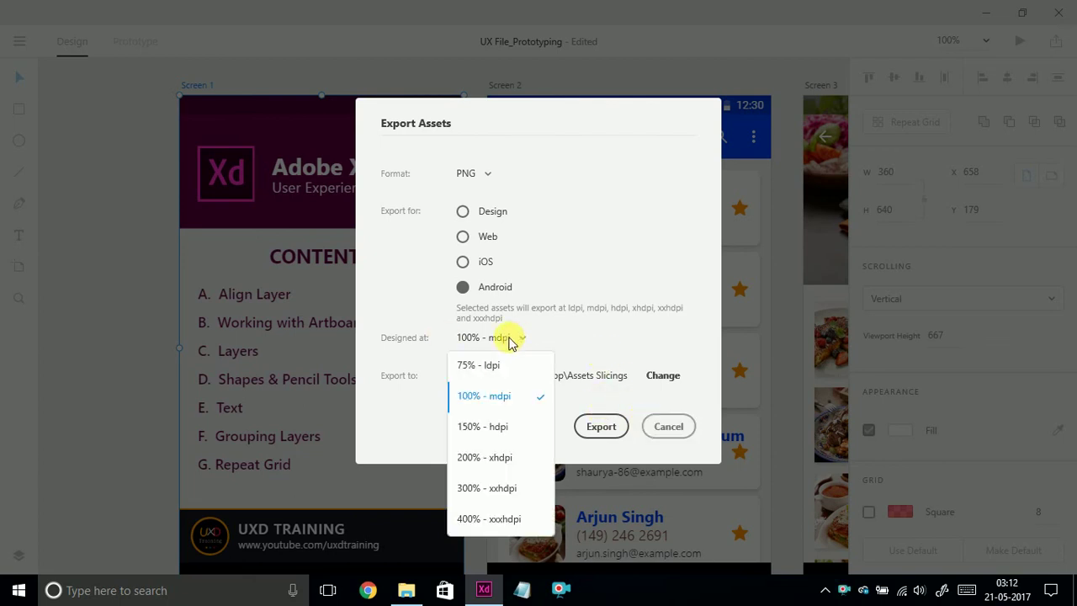
pyautogui.click(511, 339)
pyautogui.click(509, 339)
pyautogui.click(509, 339)
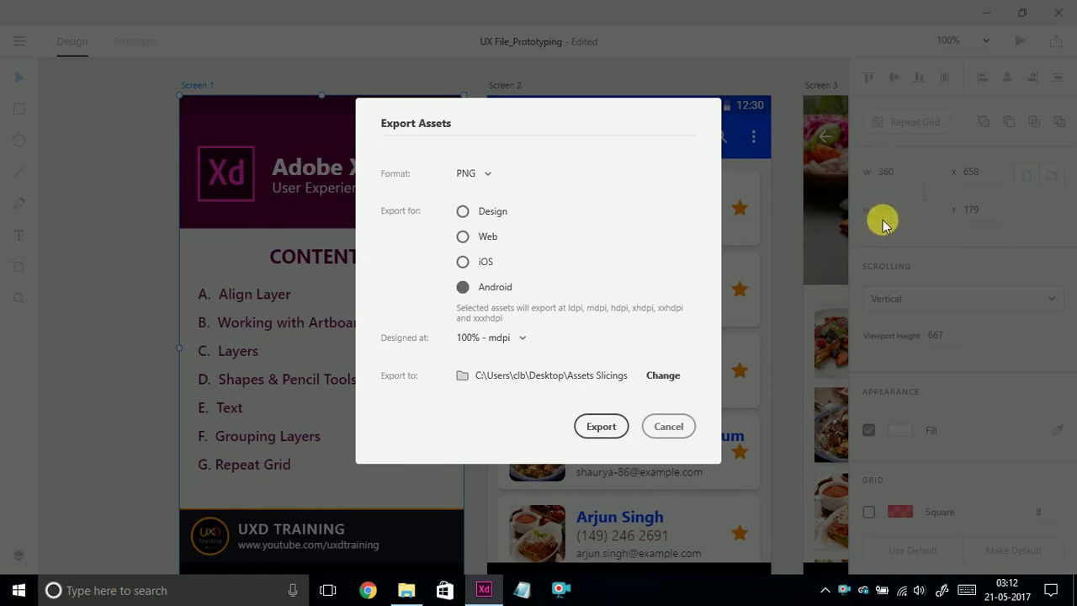
pyautogui.click(513, 338)
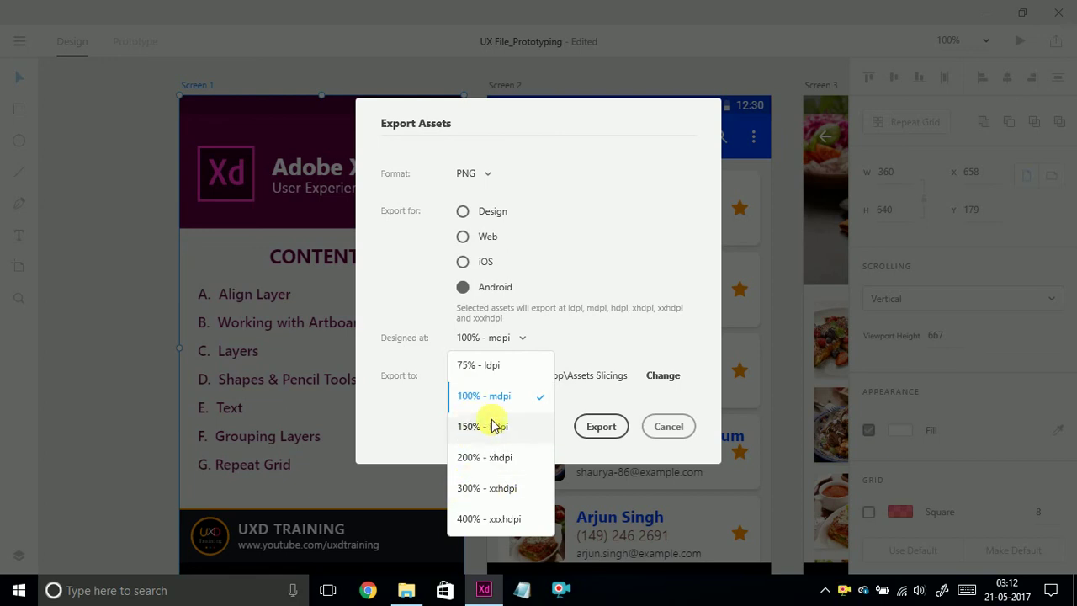
pyautogui.click(810, 221)
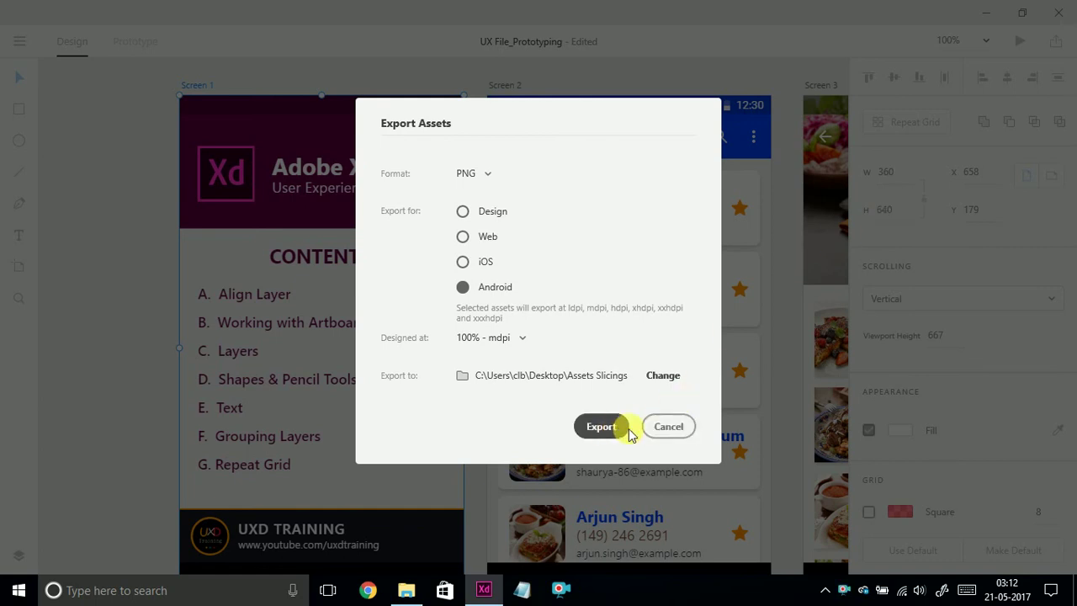
pyautogui.click(668, 426)
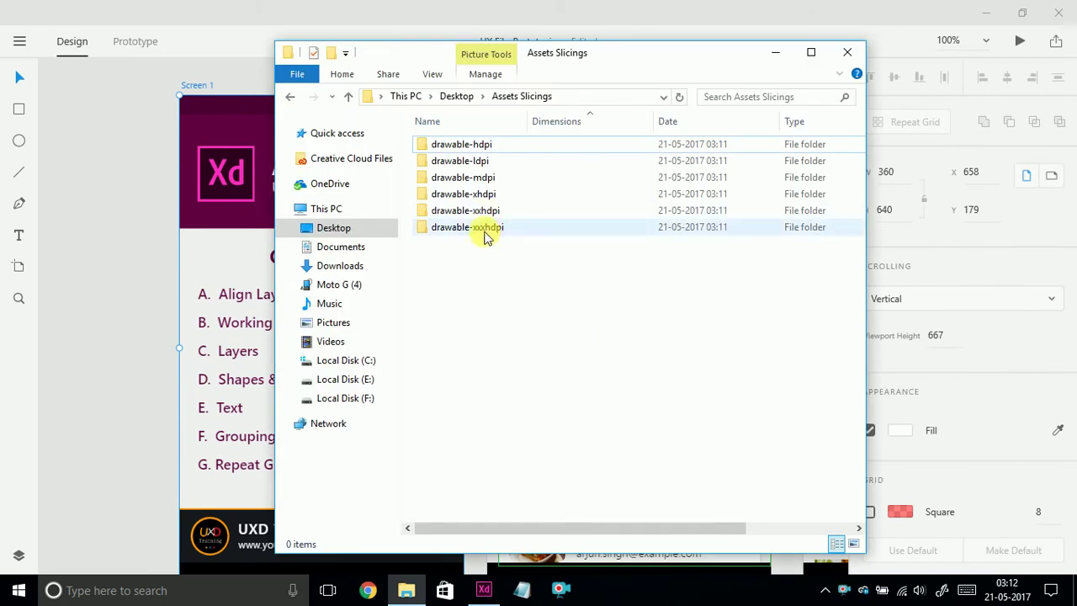
# Open the drawable-mdpi folder in Assets Slicings, view the exported Screen 1 image and close it.
pyautogui.click(477, 149)
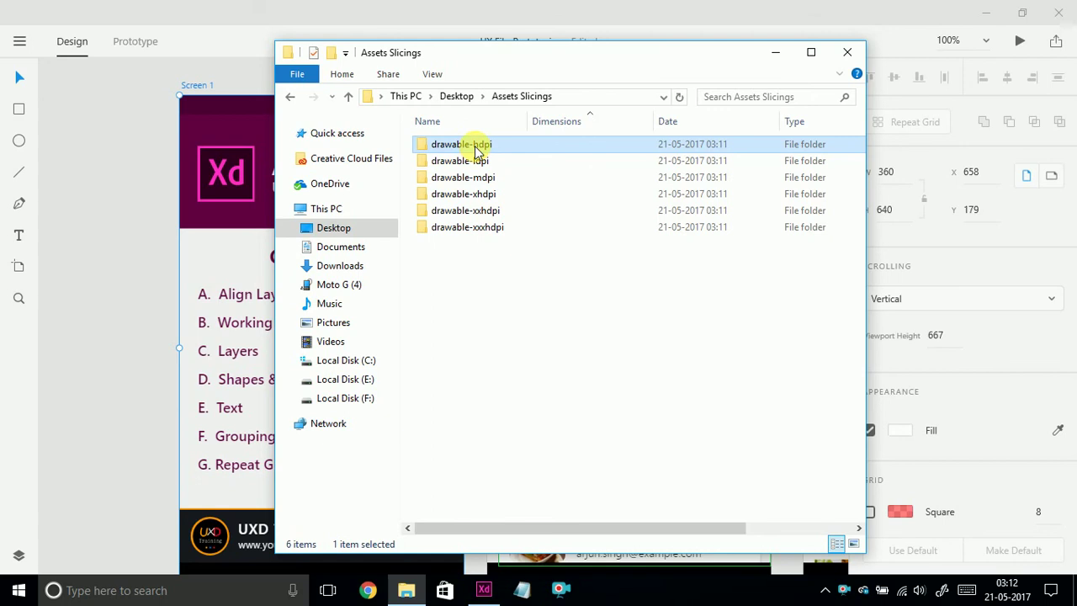
pyautogui.click(499, 217)
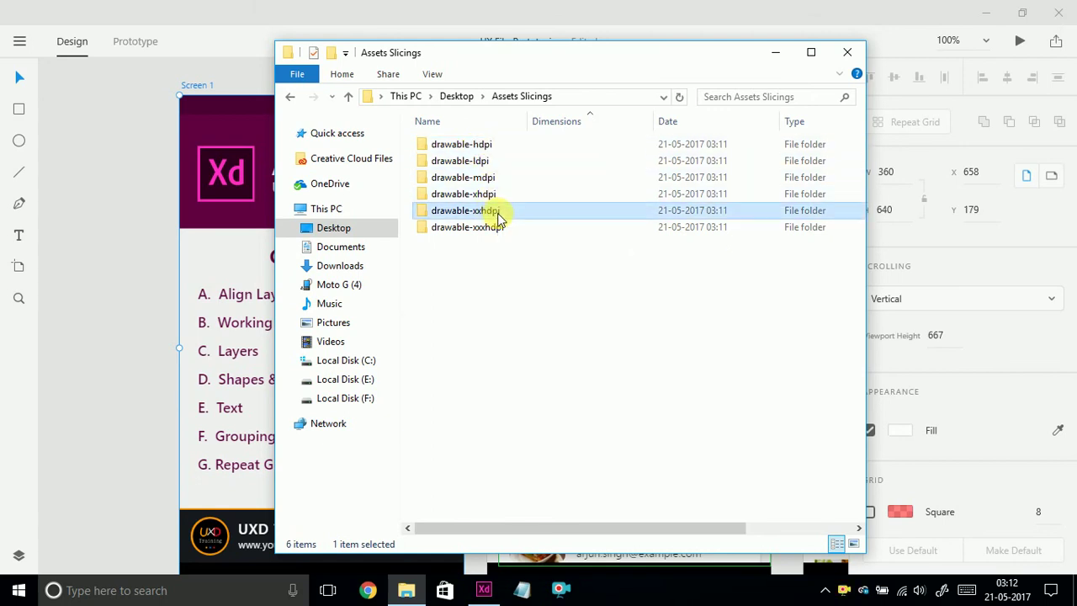
pyautogui.doubleClick(497, 177)
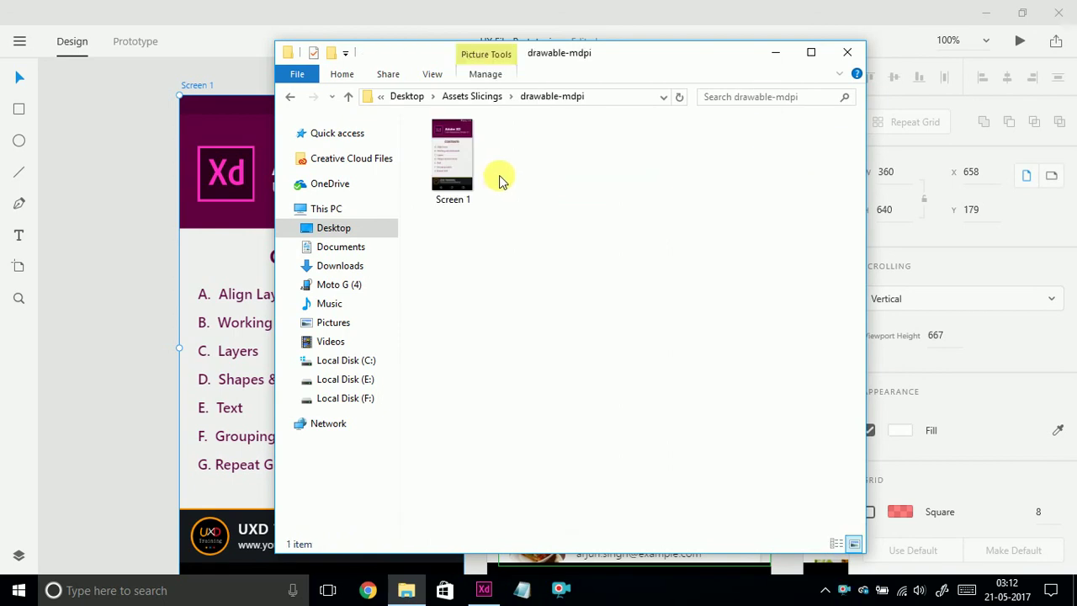
pyautogui.click(452, 160)
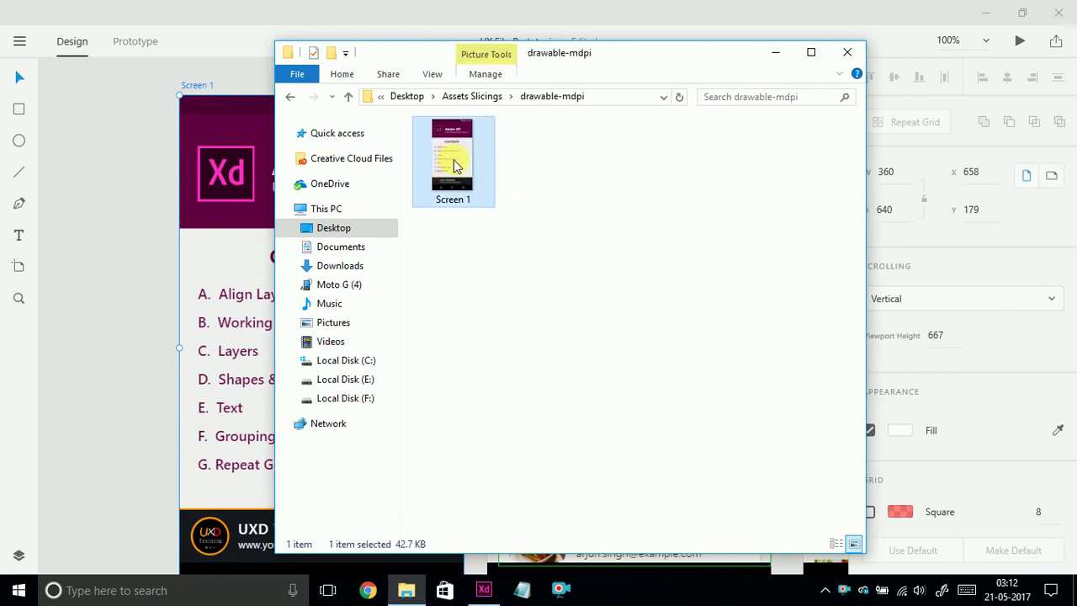
pyautogui.doubleClick(454, 166)
pyautogui.click(1058, 43)
pyautogui.click(1057, 14)
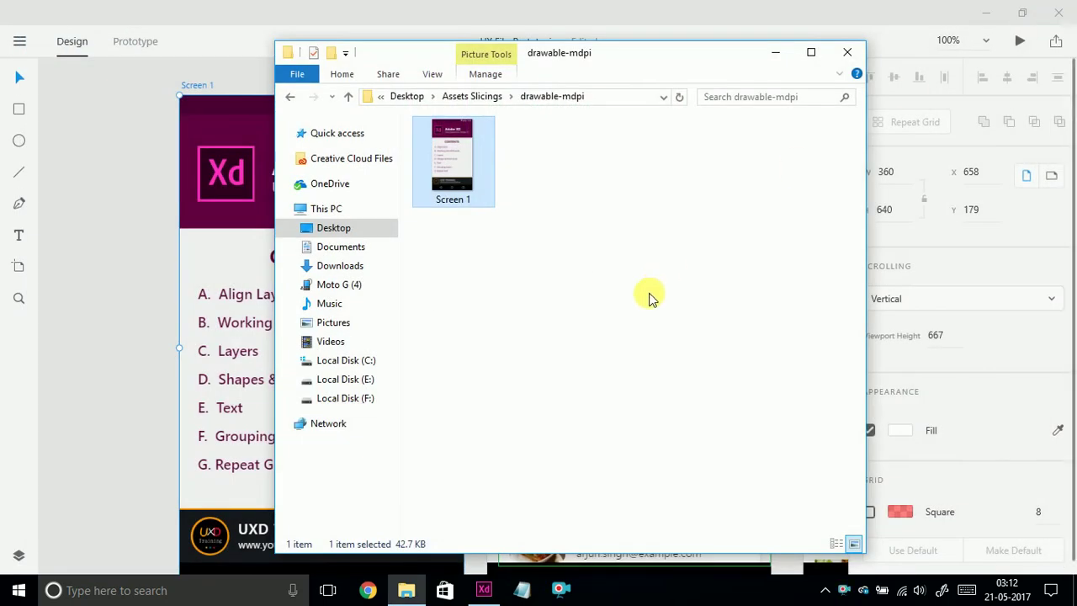
# Show the drawable-mdpi folder as a detailed list and add the Dimensions column.
pyautogui.click(464, 161)
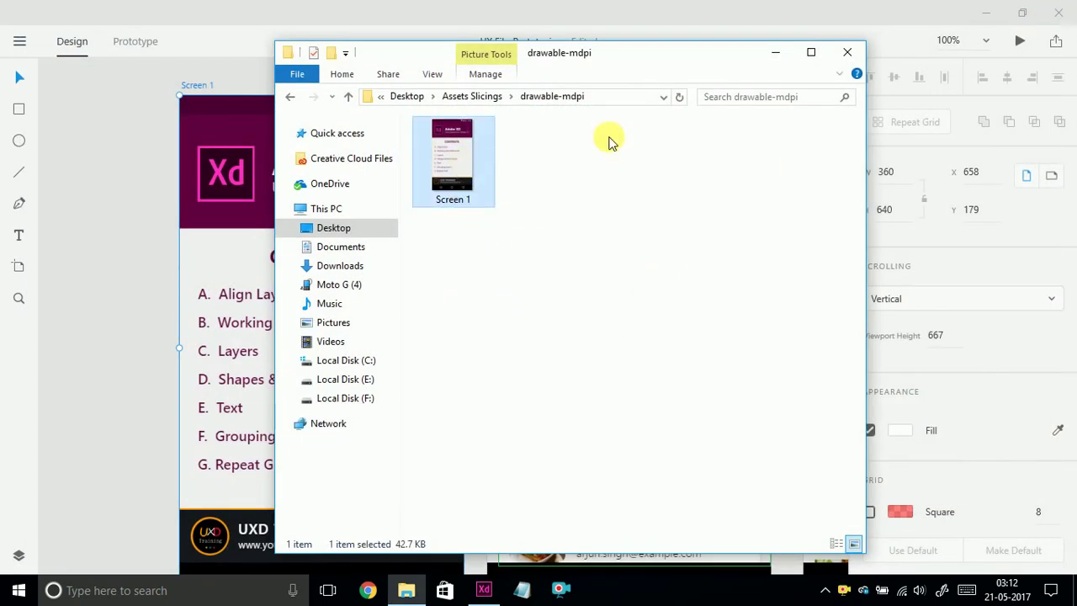
pyautogui.click(432, 75)
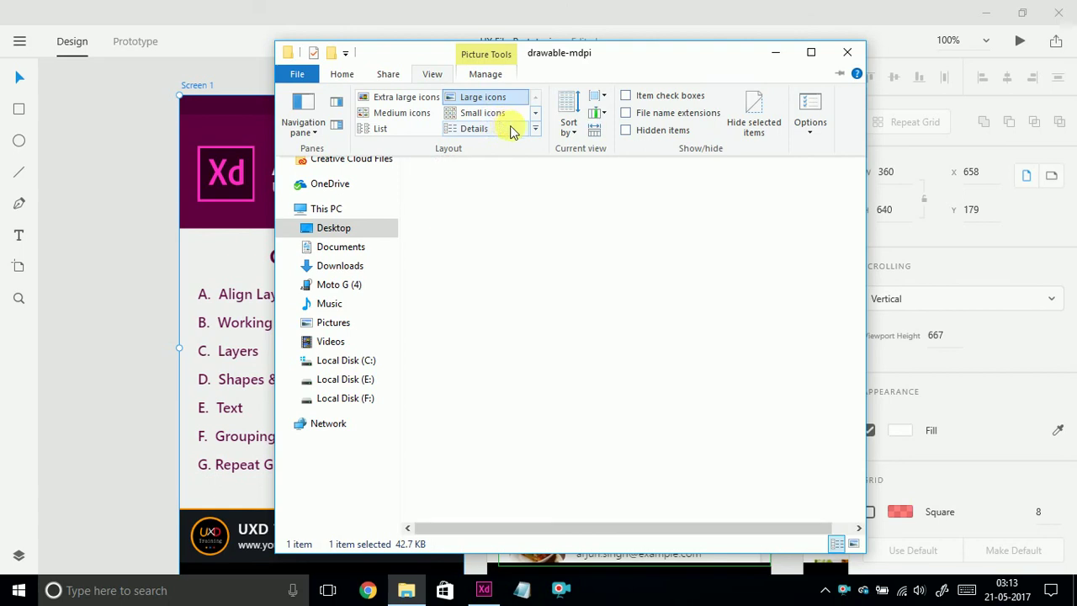
pyautogui.click(476, 129)
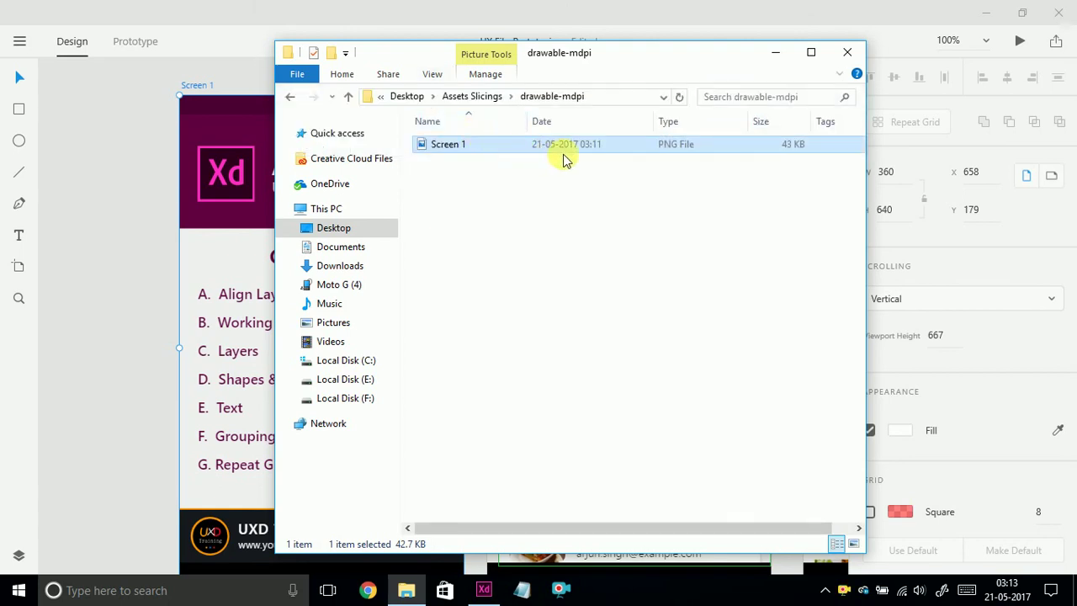
pyautogui.rightClick(583, 145)
pyautogui.click(577, 122)
pyautogui.rightClick(578, 122)
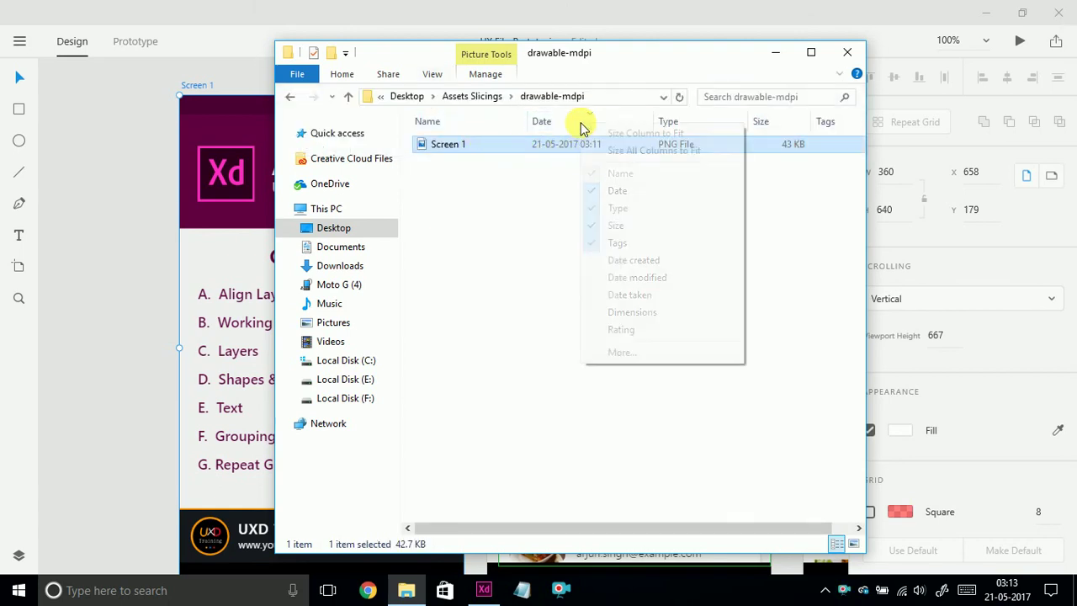
pyautogui.click(625, 312)
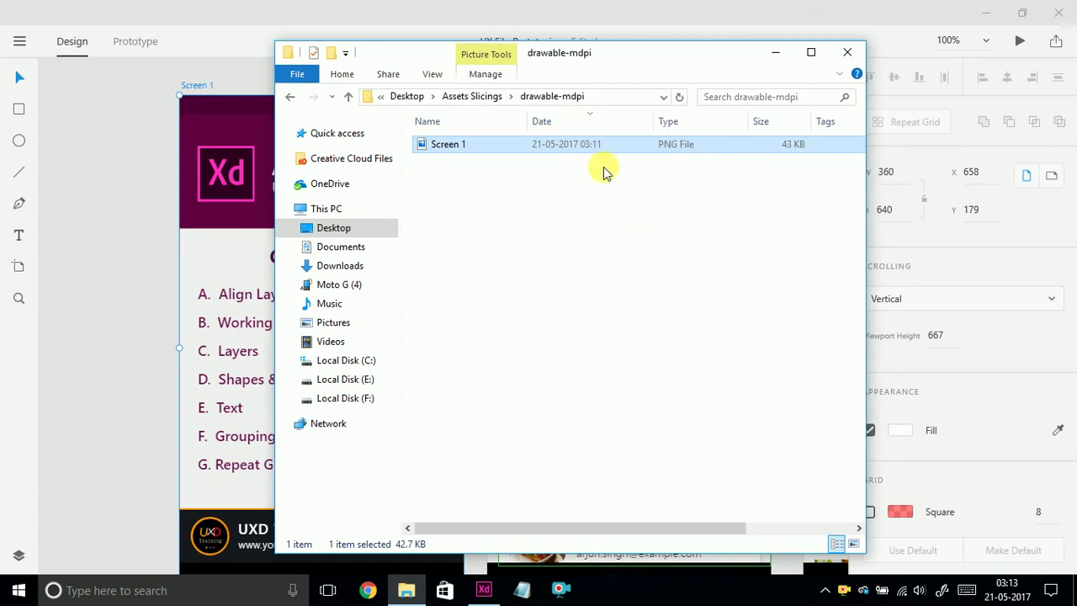
pyautogui.moveTo(564, 527); pyautogui.dragTo(628, 526)
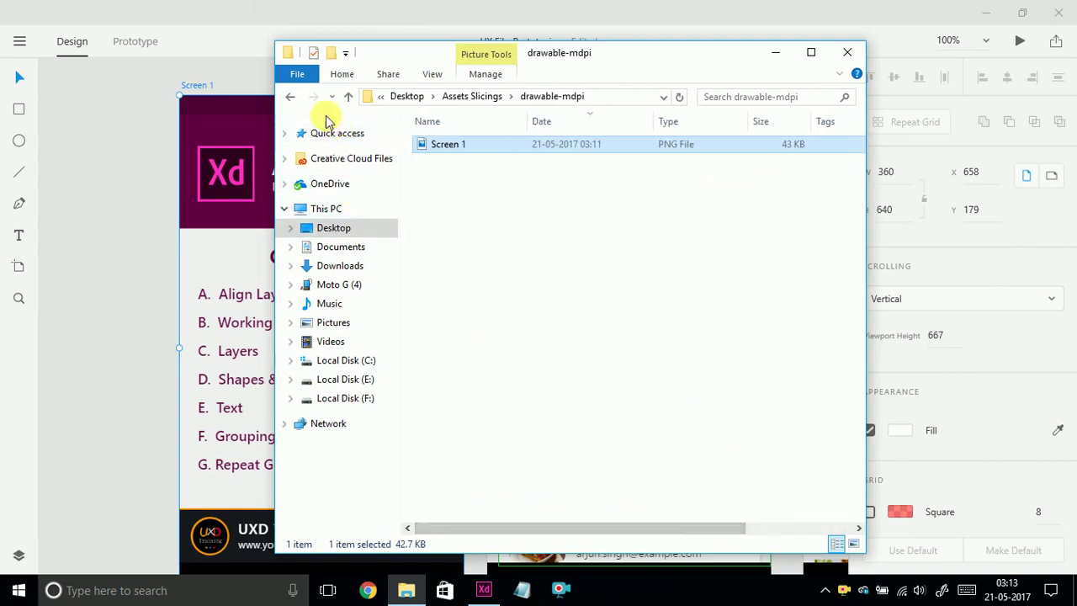
# Check the pixel dimensions of Screen 1 in the drawable-xxhdpi folder through its file property details, and close the properties.
pyautogui.click(290, 98)
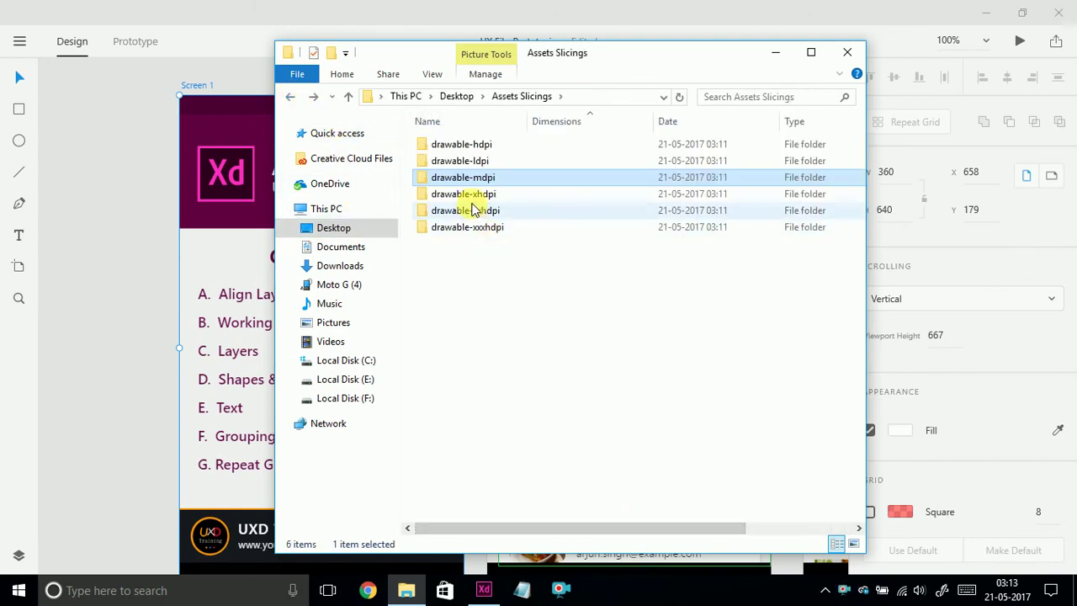
pyautogui.click(474, 212)
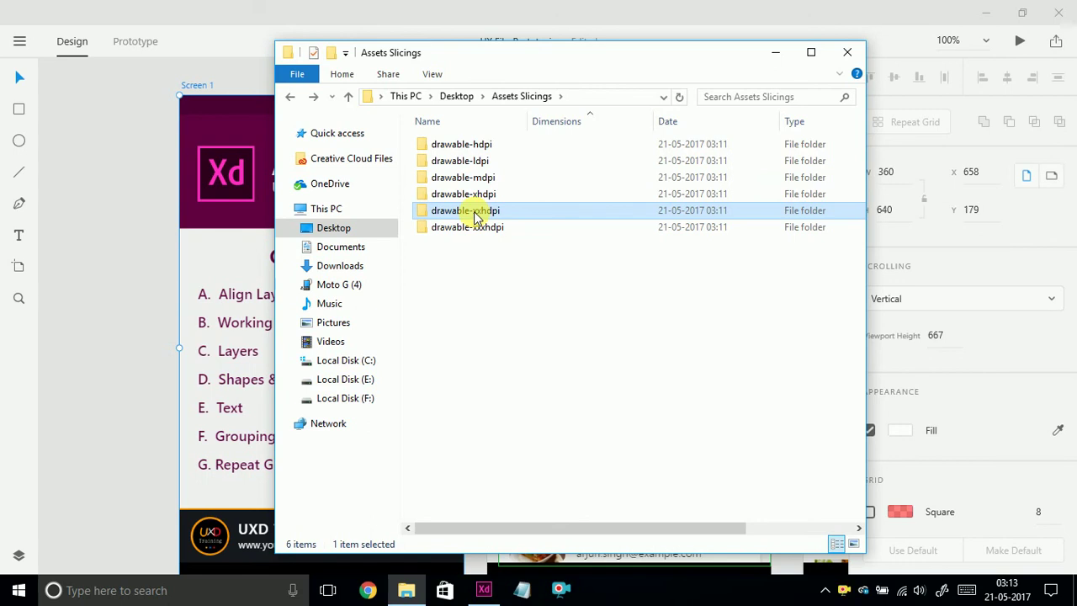
pyautogui.doubleClick(474, 211)
pyautogui.click(474, 194)
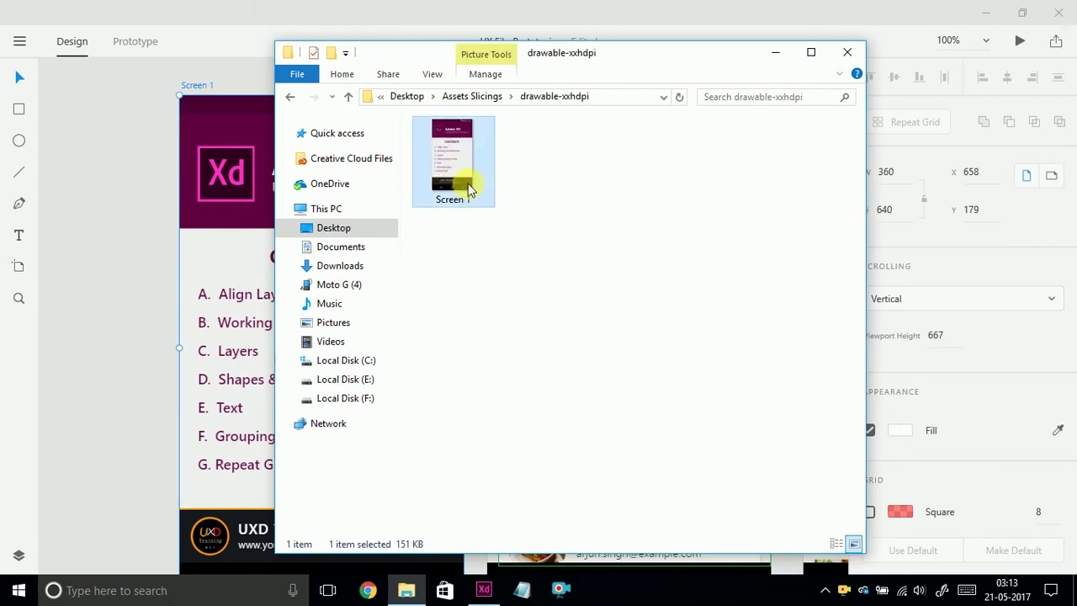
pyautogui.rightClick(468, 183)
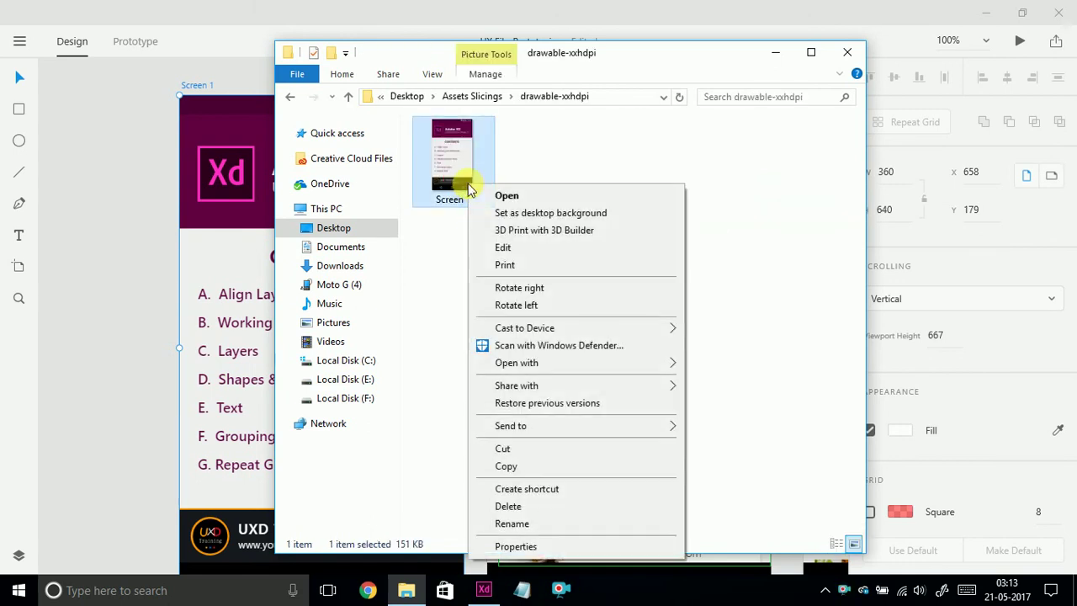
pyautogui.click(515, 547)
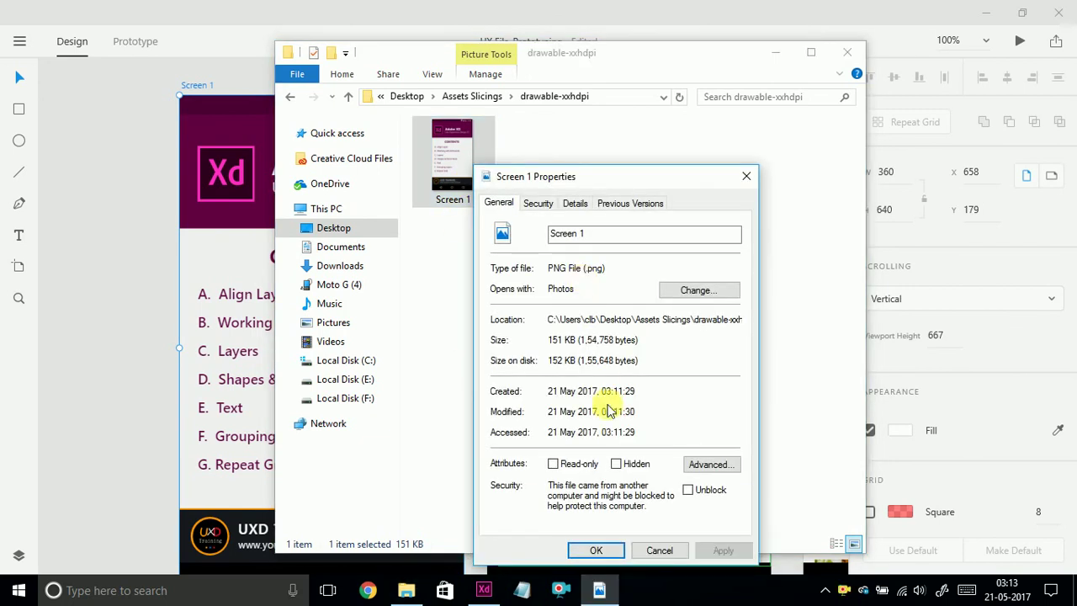
pyautogui.click(615, 204)
pyautogui.click(574, 204)
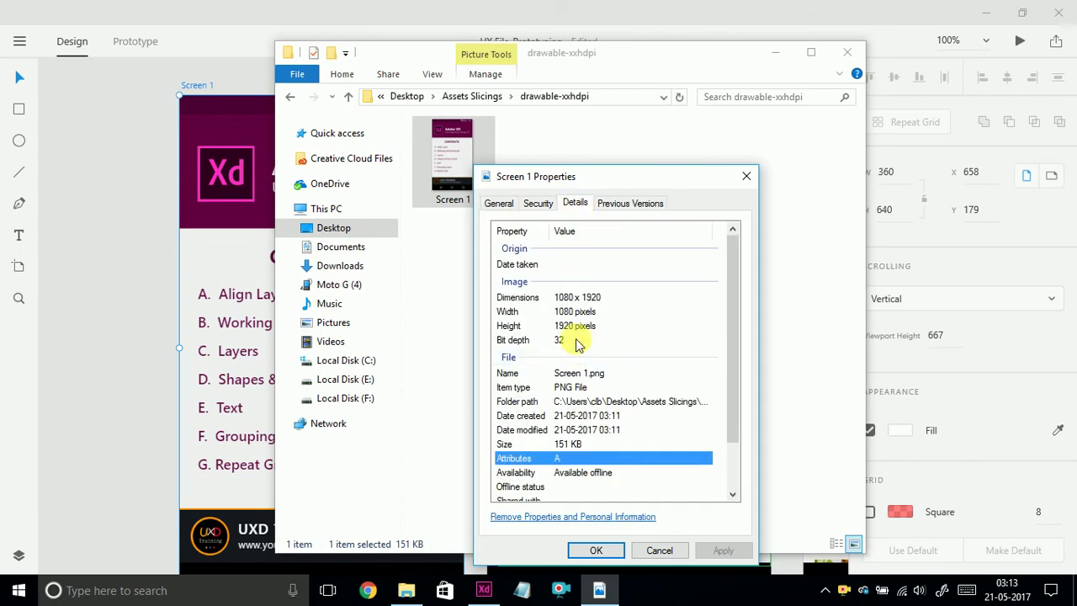
pyautogui.click(560, 299)
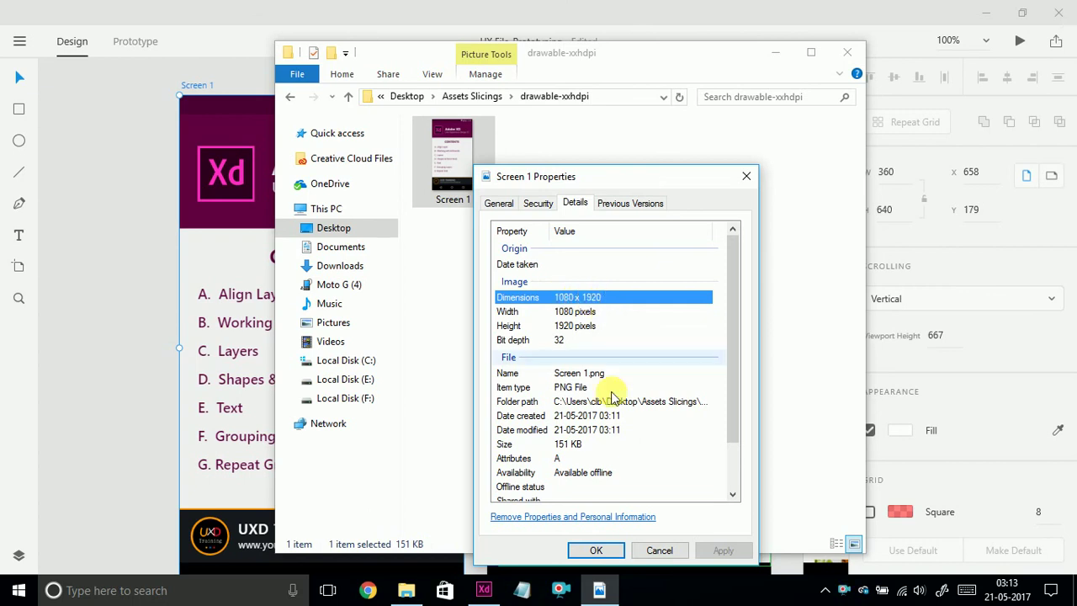
pyautogui.click(659, 550)
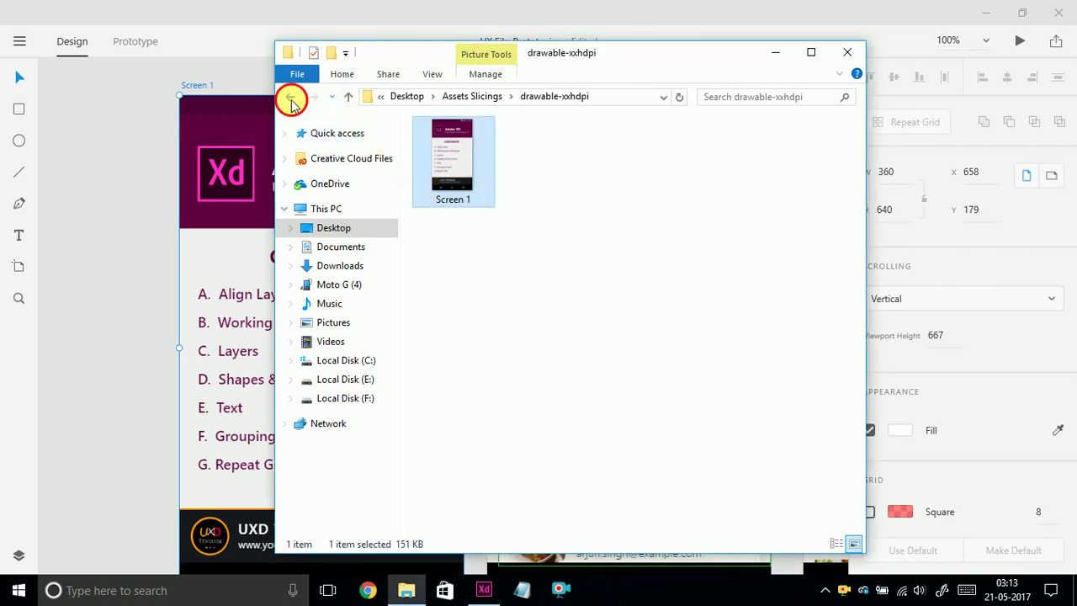
# Check the pixel dimensions of Screen 1 in the drawable-xxxhdpi folder through its file property details, and close the properties.
pyautogui.click(291, 98)
pyautogui.doubleClick(467, 229)
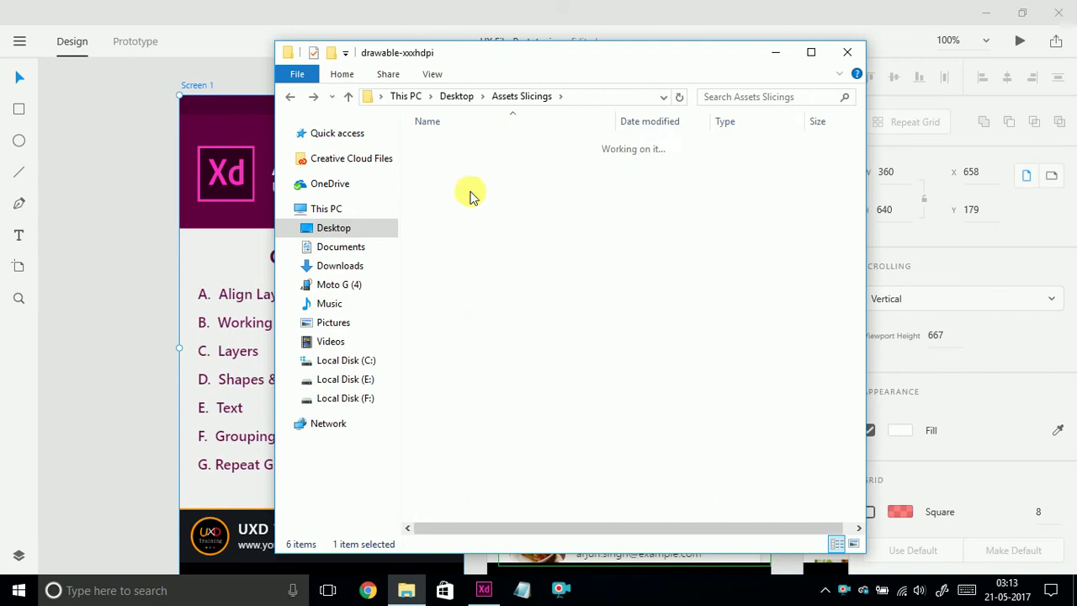
pyautogui.rightClick(458, 172)
pyautogui.click(505, 524)
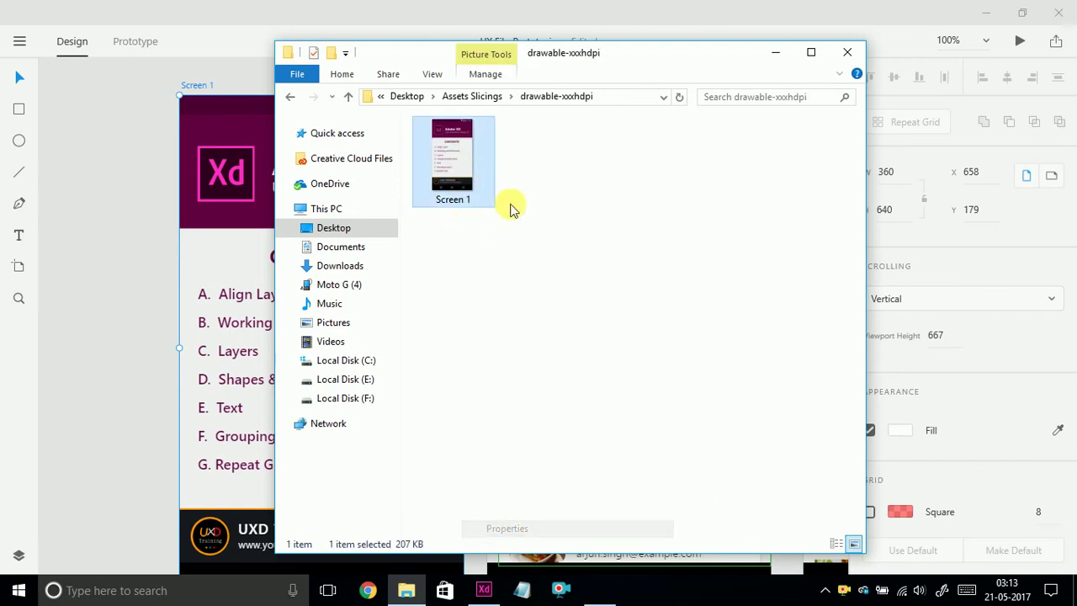
pyautogui.click(566, 204)
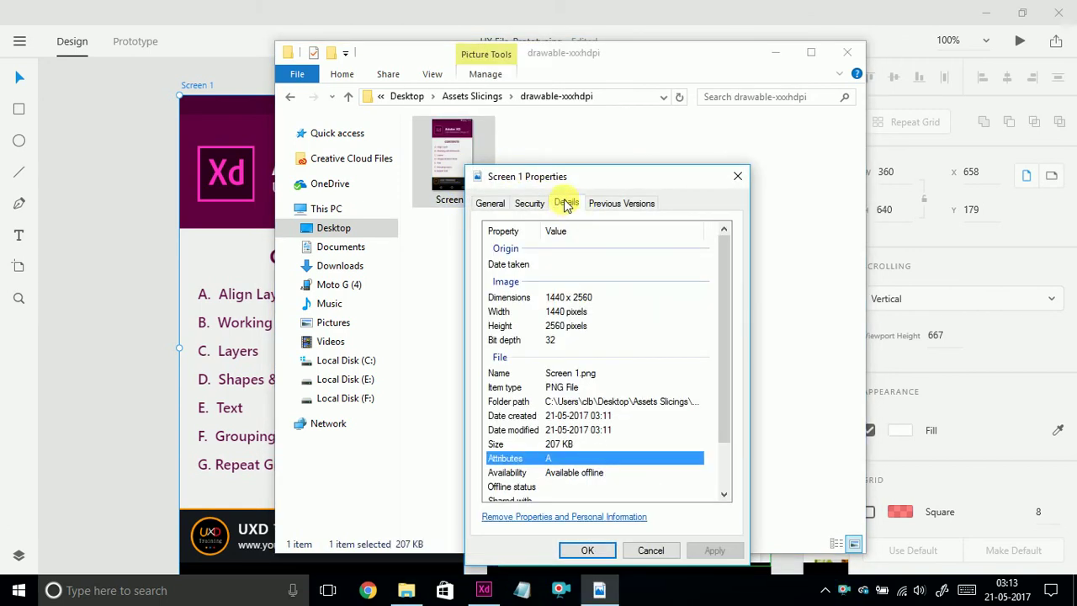
pyautogui.click(549, 299)
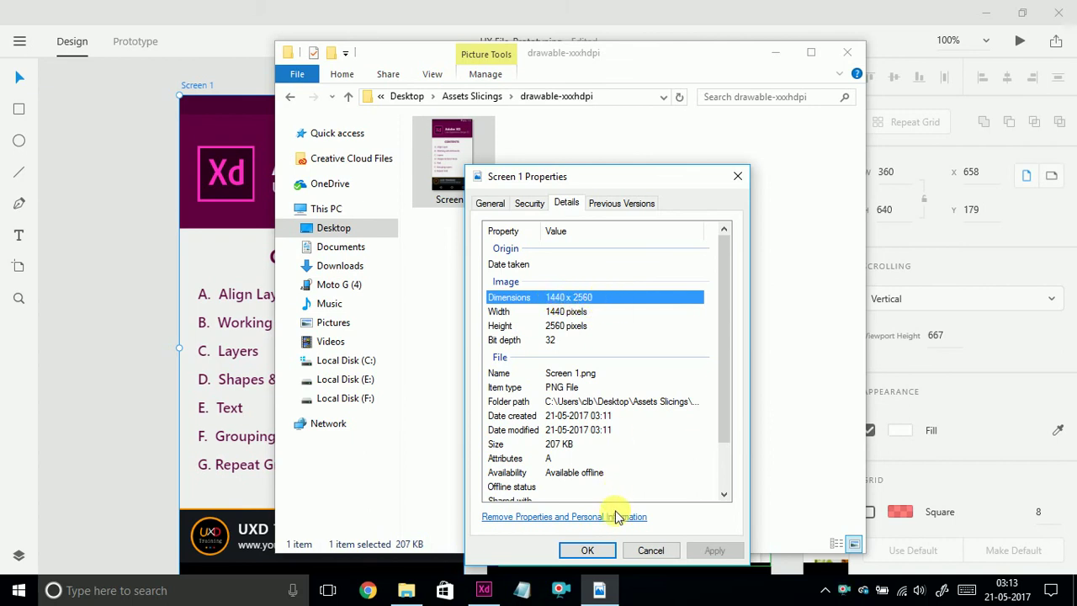
pyautogui.click(650, 550)
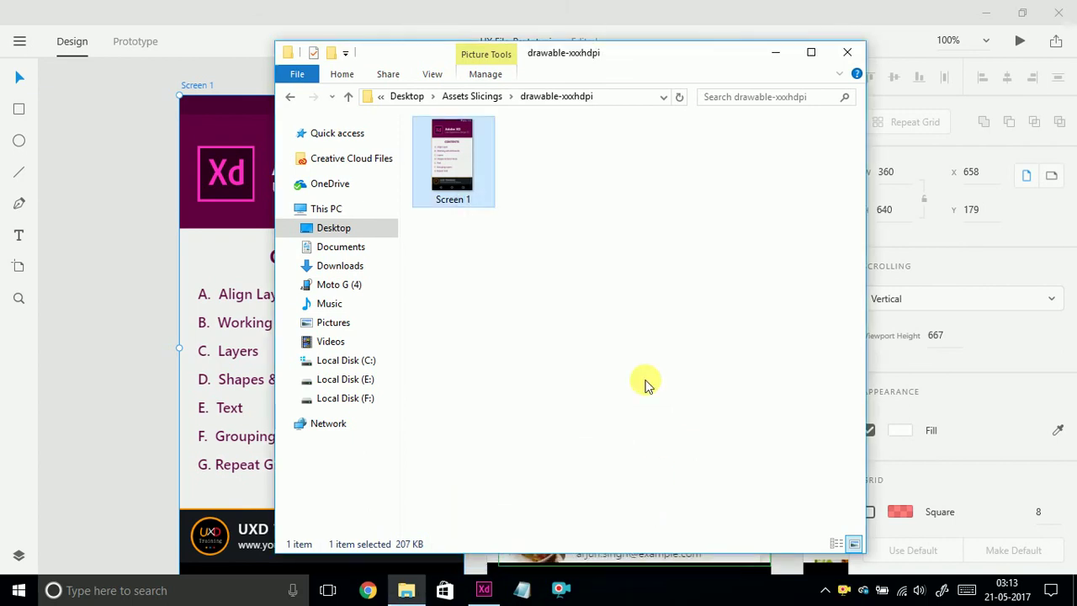
# Close the folder window and clear the artboard selection in the XD document.
pyautogui.click(847, 52)
pyautogui.click(484, 75)
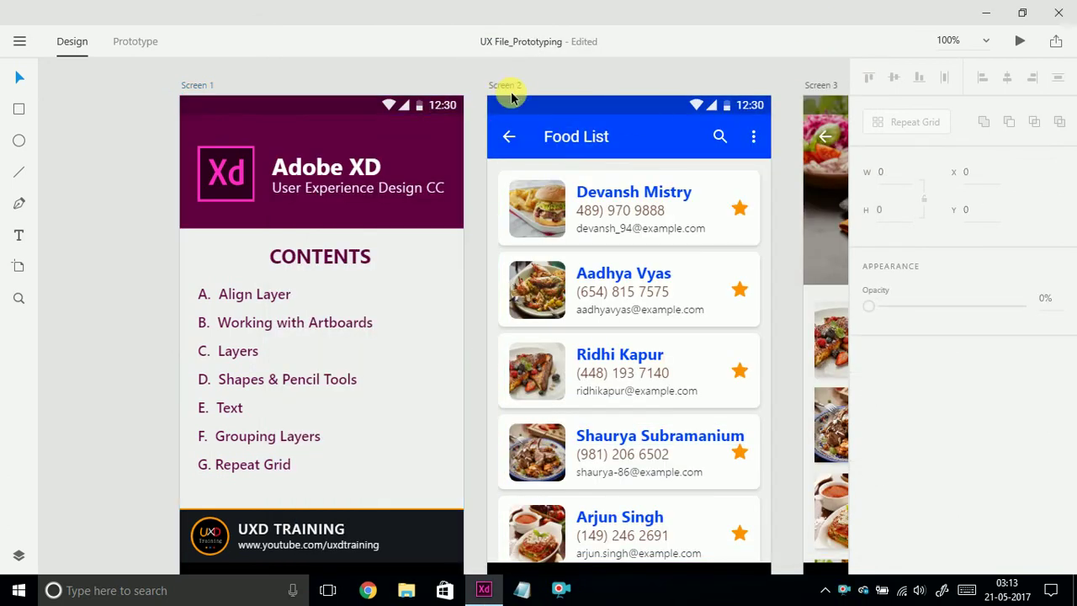
pyautogui.hscroll(10, 512, 97)
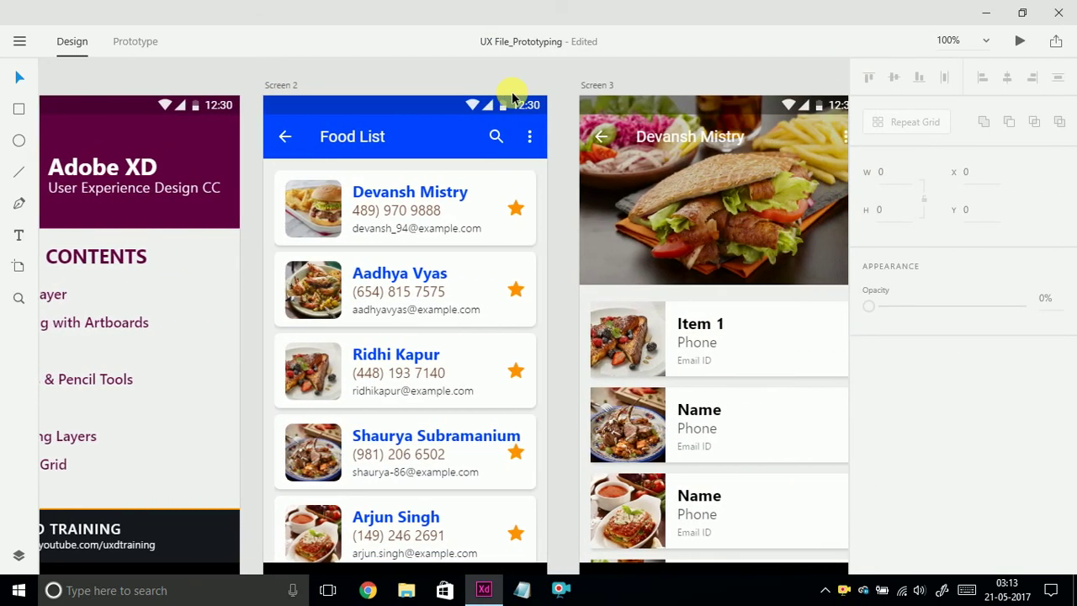
pyautogui.hscroll(9, 512, 97)
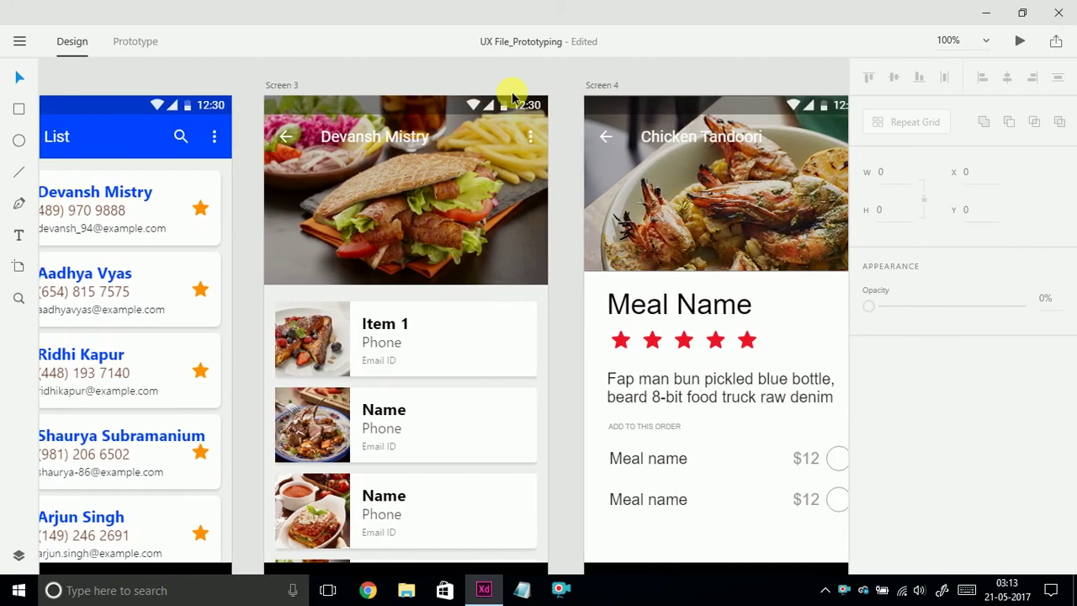
# Open the asset export settings for all artboards and close them without exporting.
pyautogui.hscroll(-8, 511, 97)
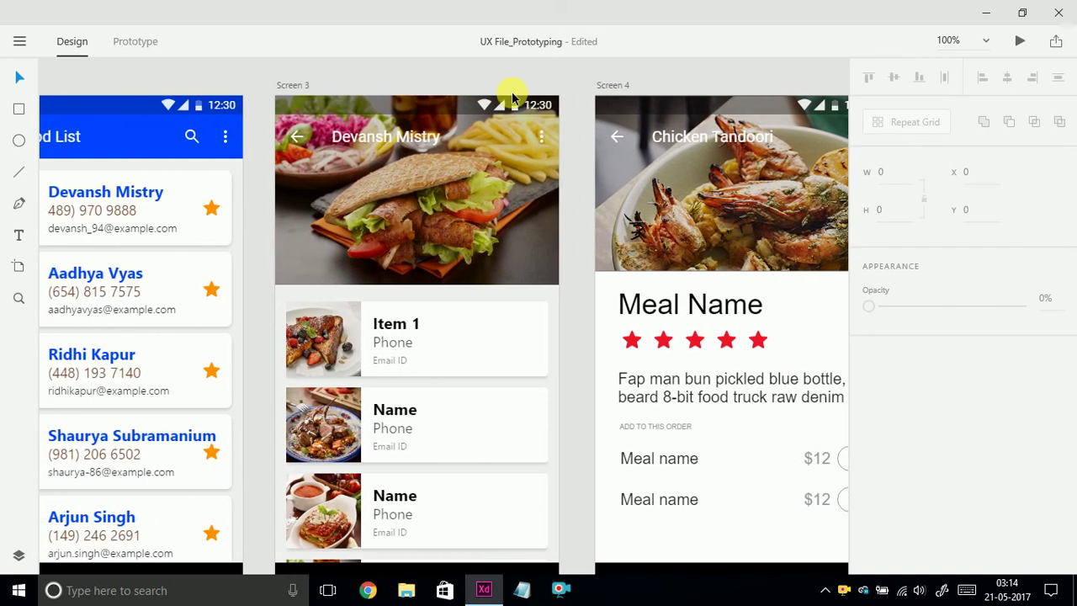
pyautogui.hscroll(-11, 511, 97)
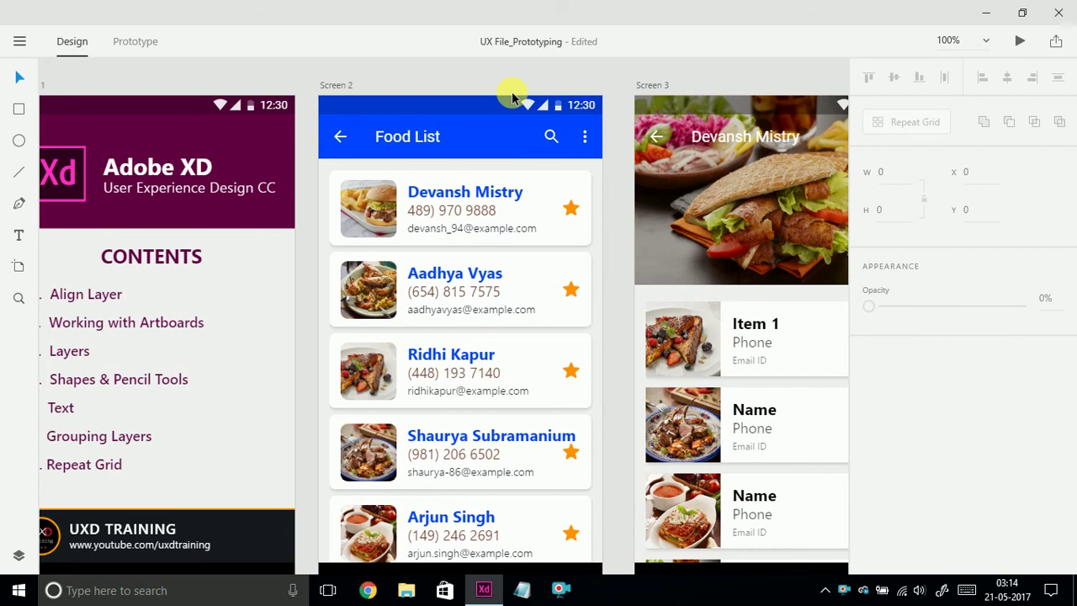
pyautogui.hscroll(-2, 512, 97)
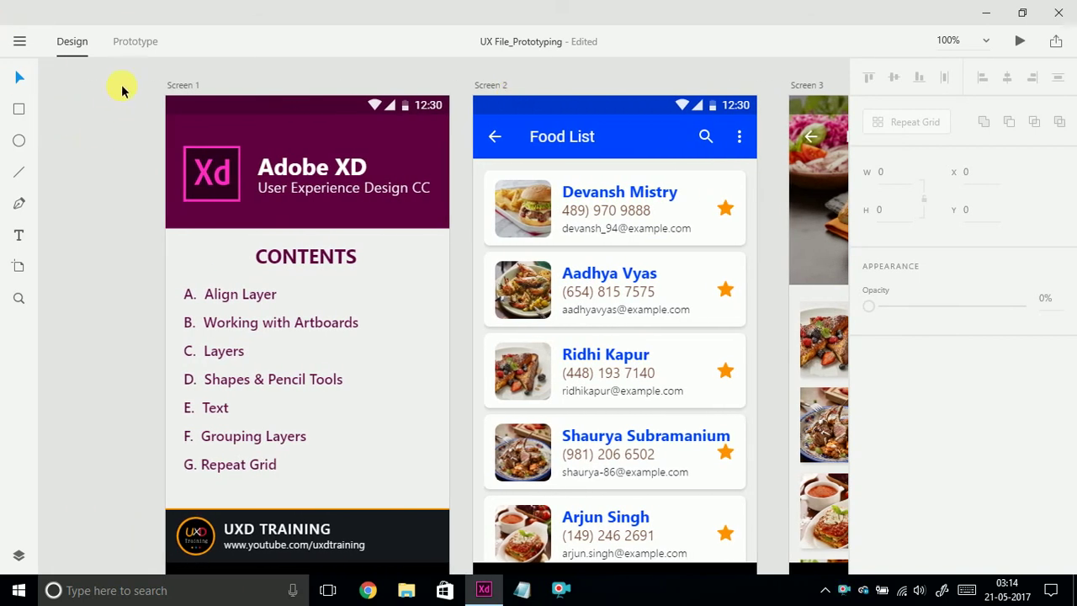
pyautogui.click(19, 41)
pyautogui.click(51, 359)
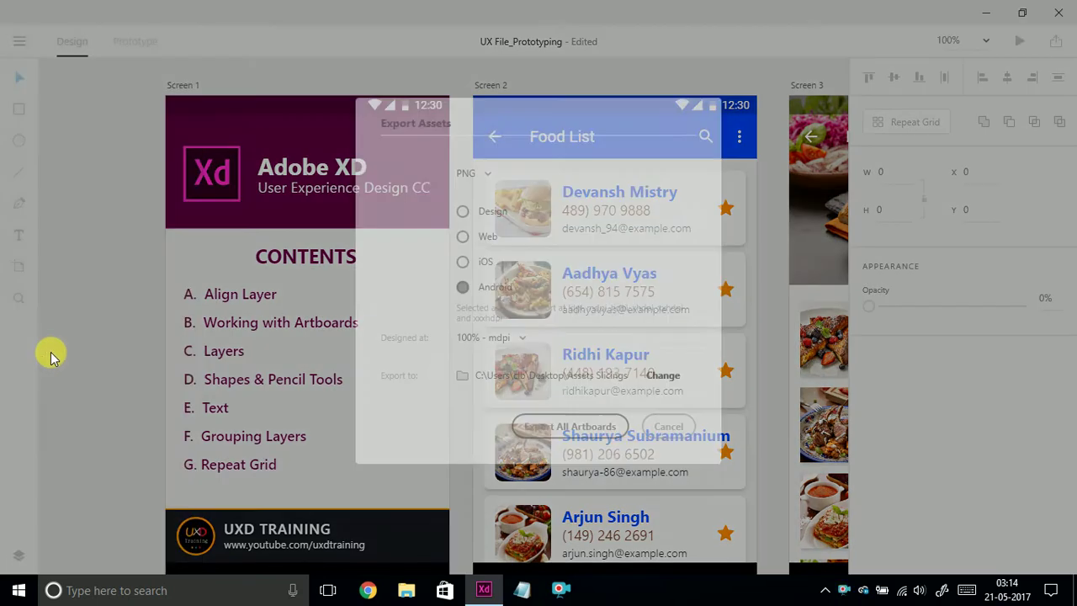
pyautogui.click(666, 433)
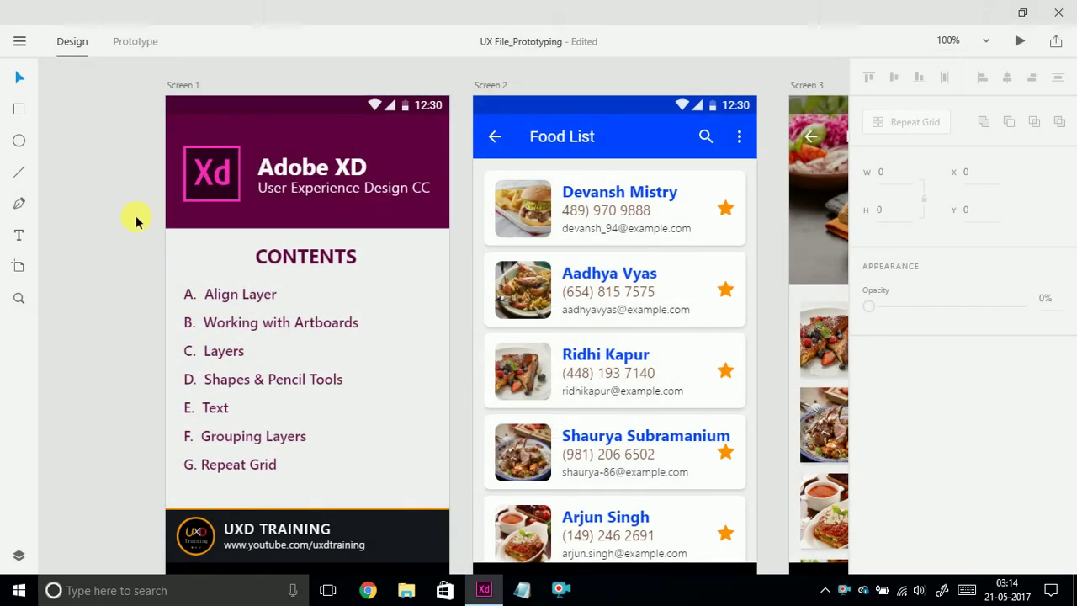
pyautogui.hscroll(3, 135, 215)
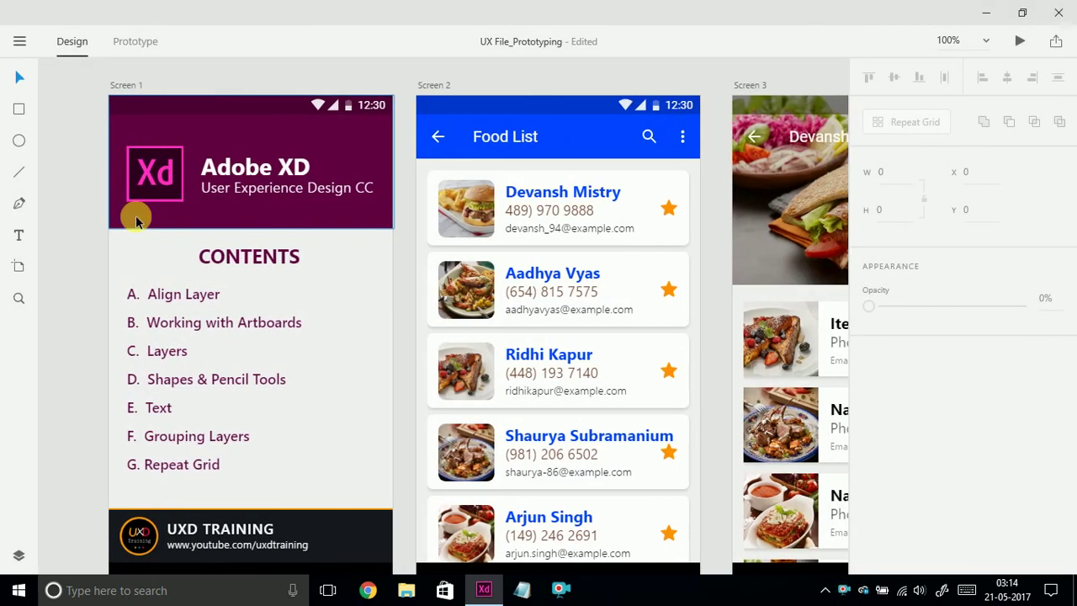
pyautogui.scroll(-2, 136, 216)
pyautogui.scroll(4, 135, 216)
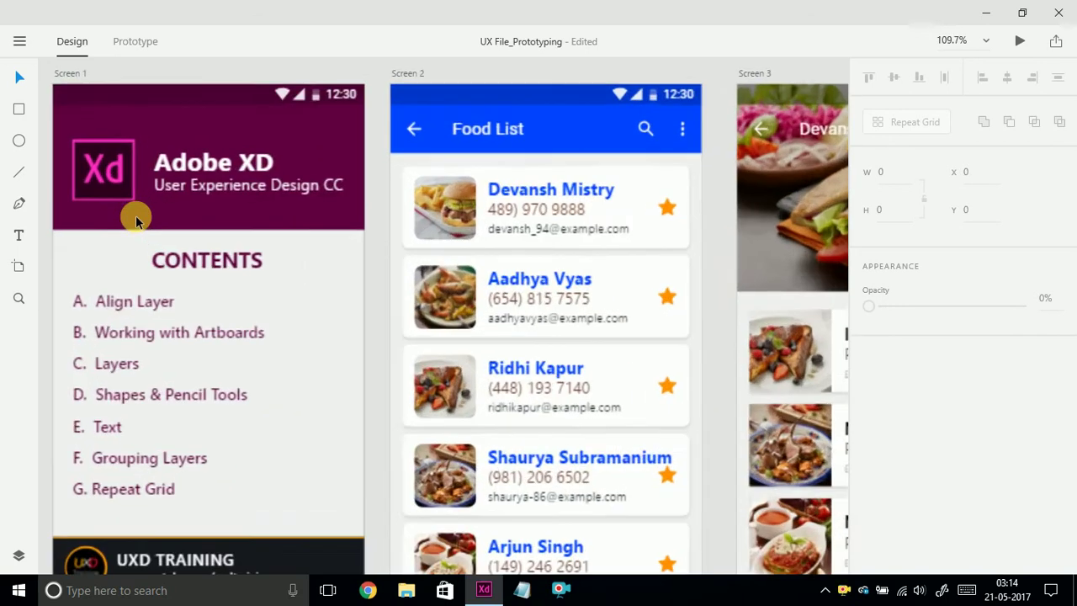
pyautogui.scroll(-5, 136, 215)
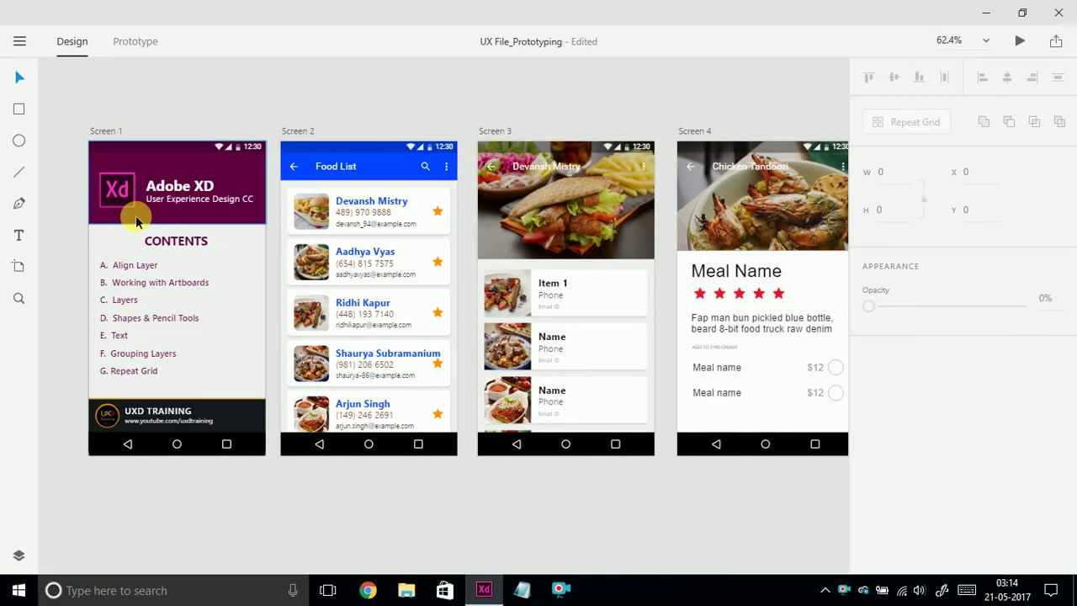
pyautogui.scroll(2, 136, 215)
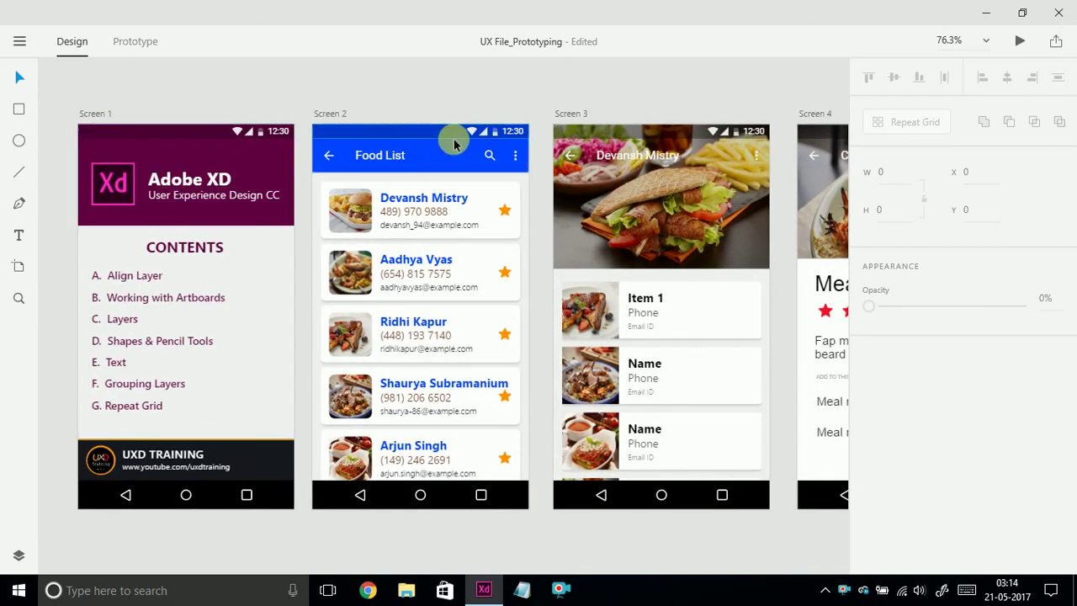
pyautogui.hscroll(2, 453, 138)
pyautogui.hscroll(6, 453, 138)
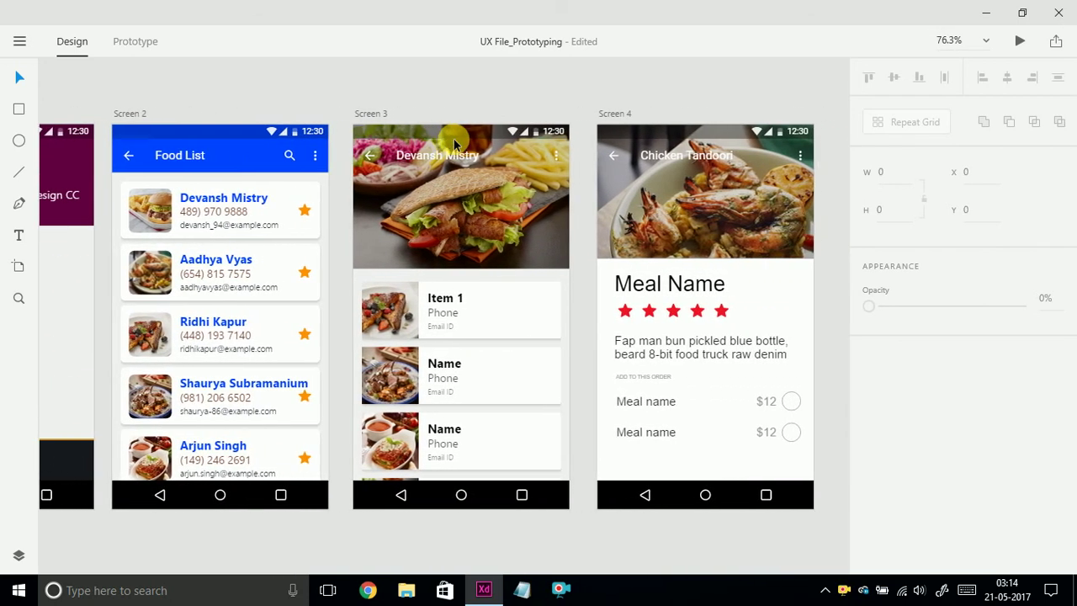
pyautogui.hscroll(1, 454, 138)
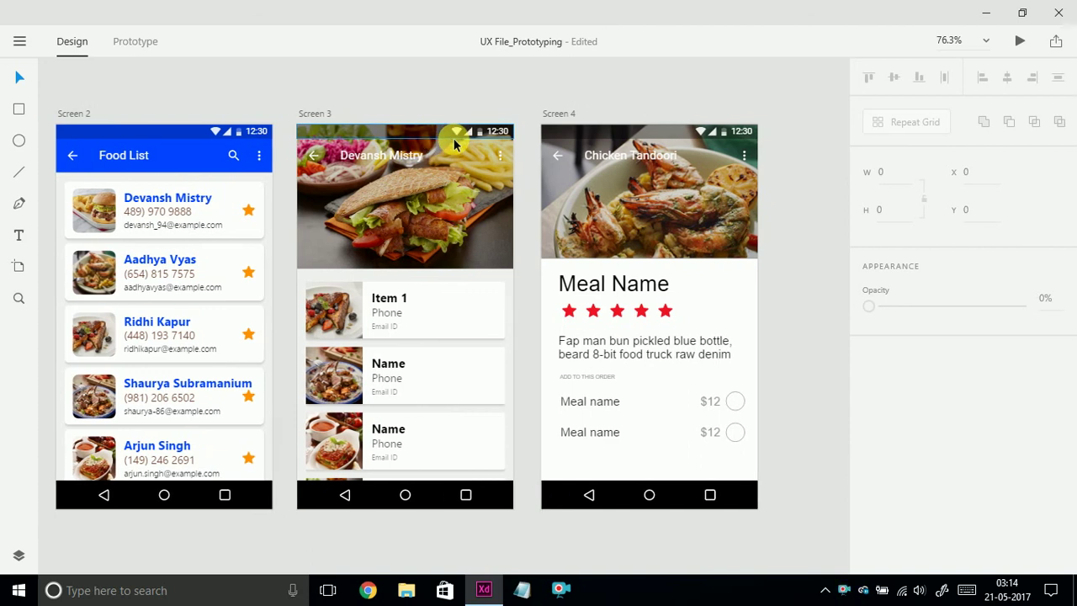